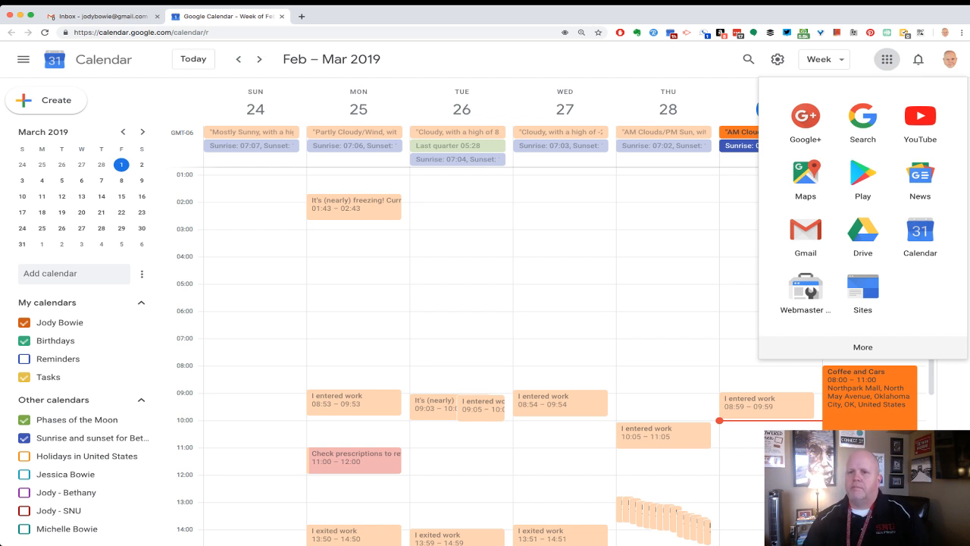
- Open the Google Docs home page from the extended list of Google apps
{"action": "scroll", "coordinate": [920, 106], "scroll_direction": "down", "scroll_amount": 2}
{"action": "scroll", "coordinate": [920, 98], "scroll_direction": "up", "scroll_amount": 2}
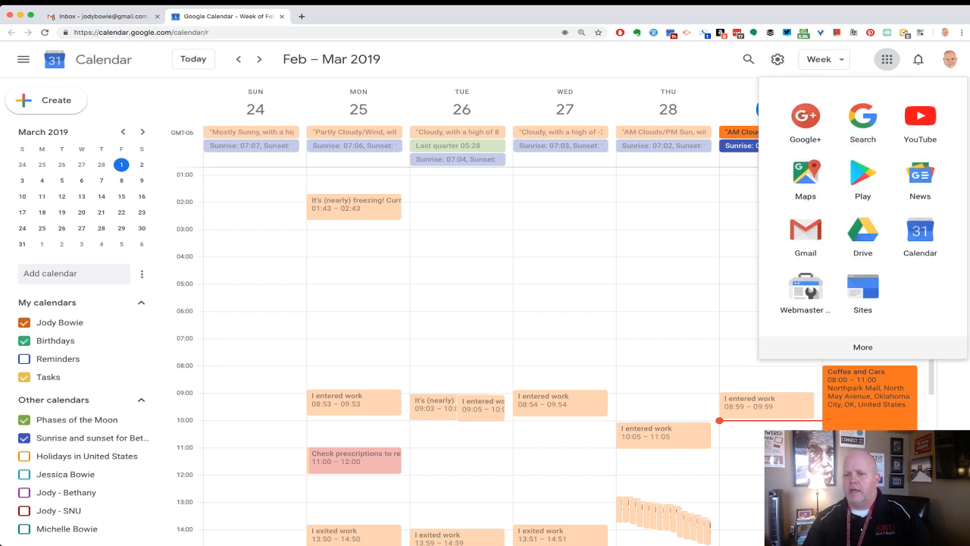
{"action": "left_click", "coordinate": [862, 347]}
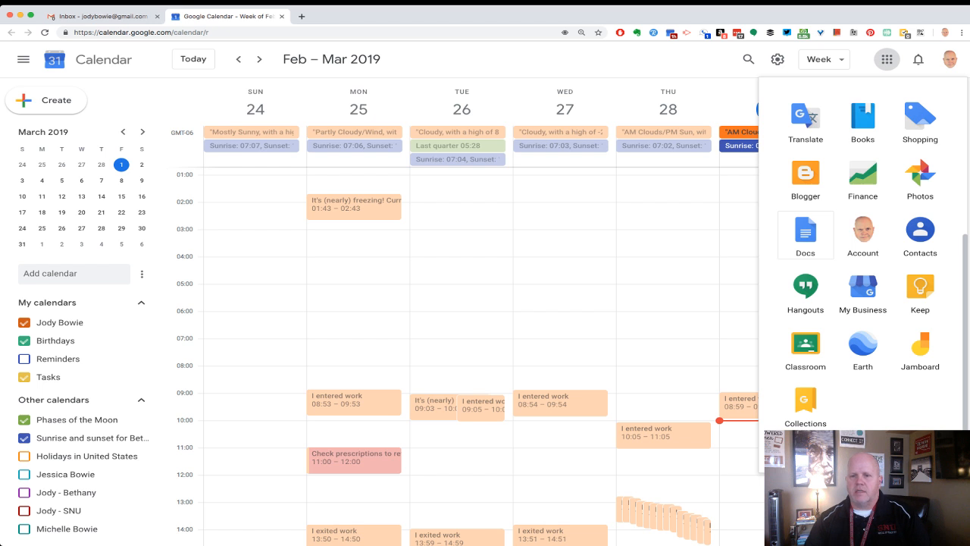
{"action": "left_click", "coordinate": [806, 231]}
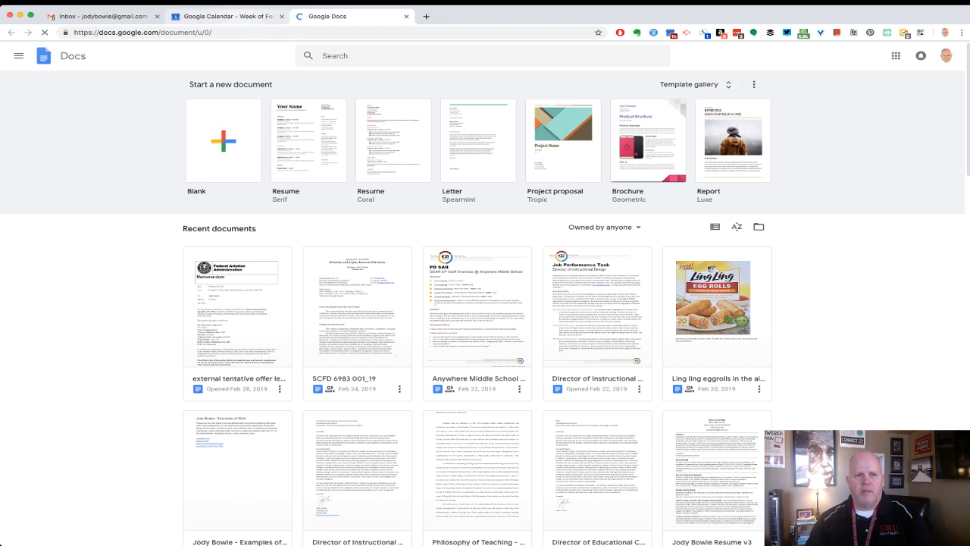
- Return to the Google Calendar page and open Google Drive from its list of Google apps
{"action": "key", "text": "ctrl+shift+Tab"}
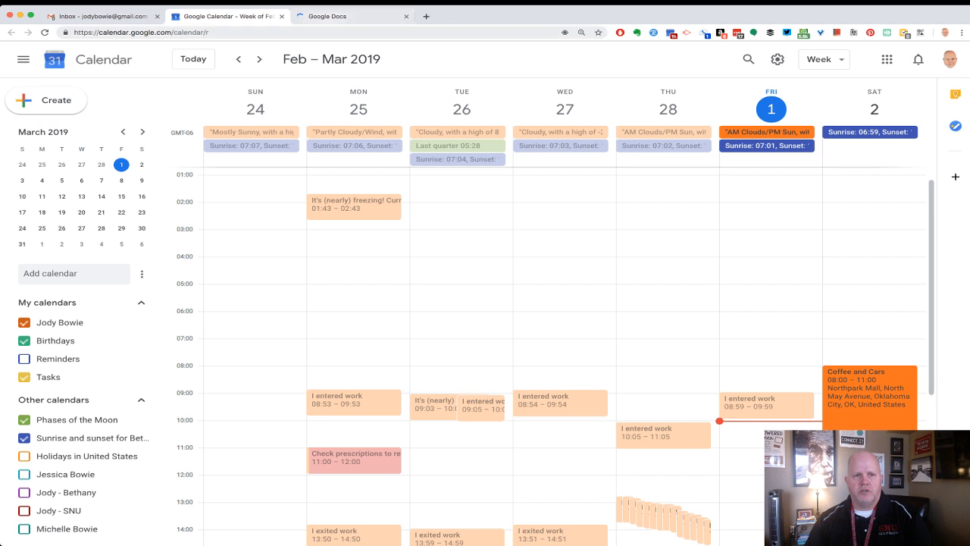
{"action": "key", "text": "ctrl+l"}
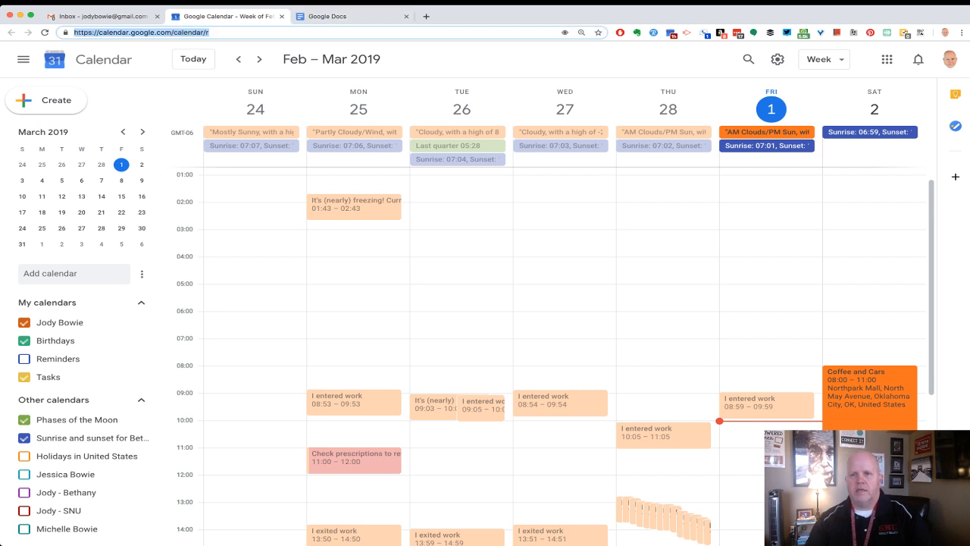
{"action": "left_click", "coordinate": [887, 59]}
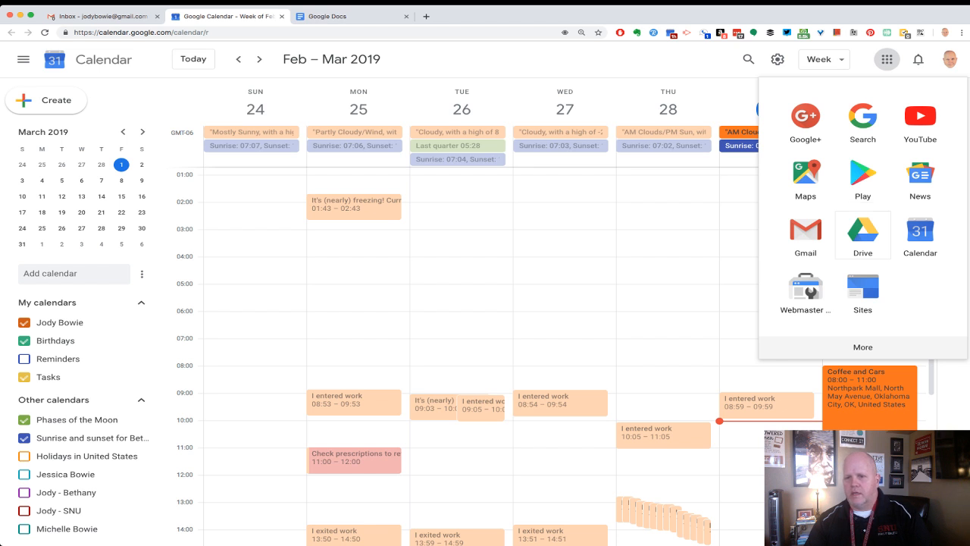
{"action": "left_click", "coordinate": [862, 235]}
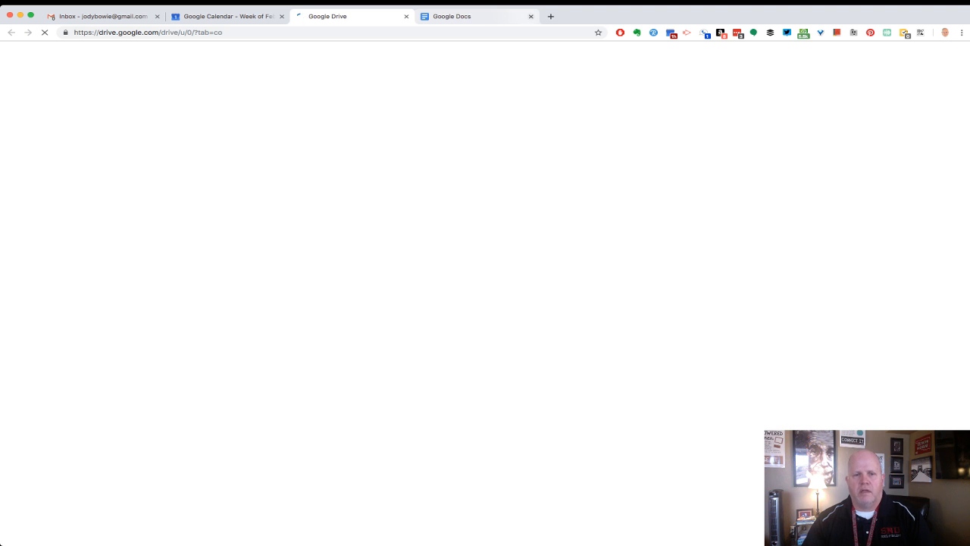
- Close the Google Docs home page and create a blank Google Docs document in My Drive
{"action": "left_click", "coordinate": [531, 16]}
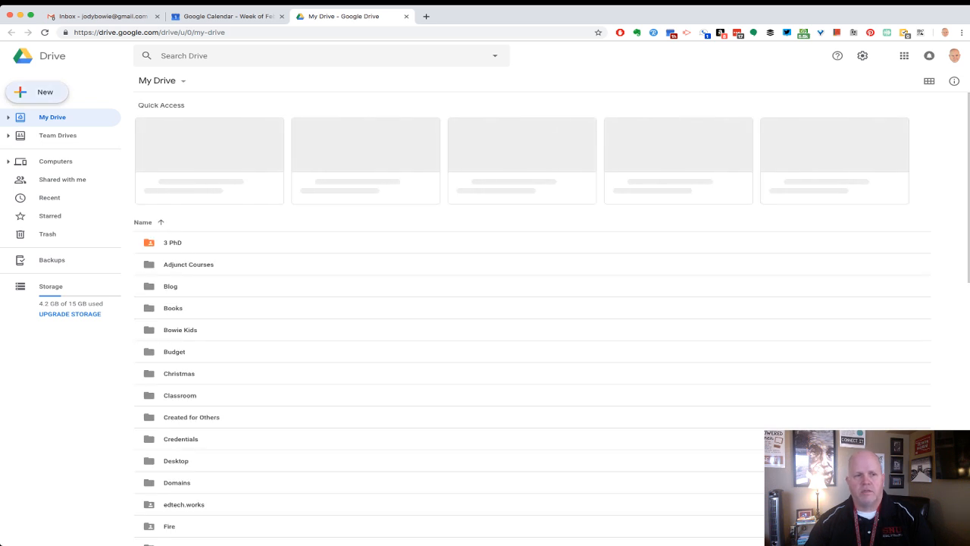
{"action": "left_click", "coordinate": [37, 93]}
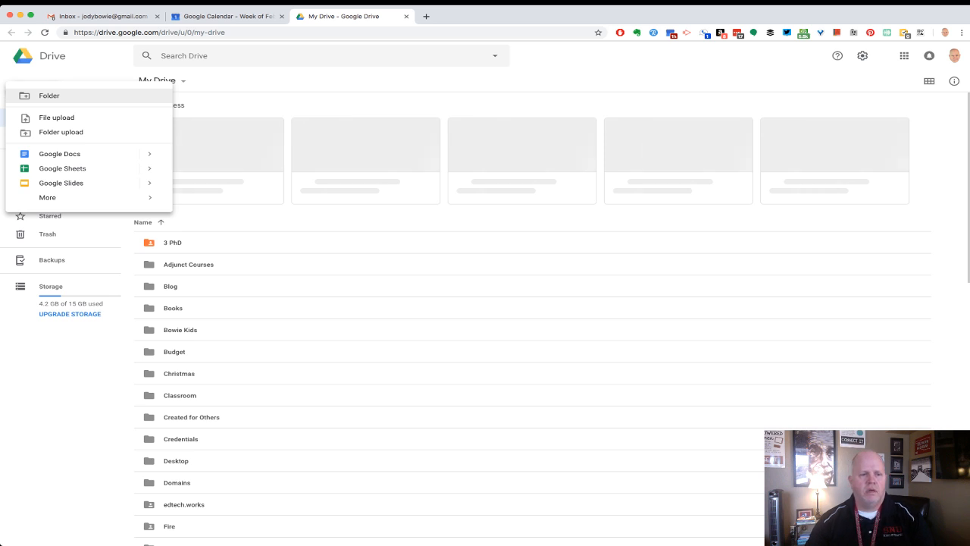
{"action": "left_click", "coordinate": [60, 154]}
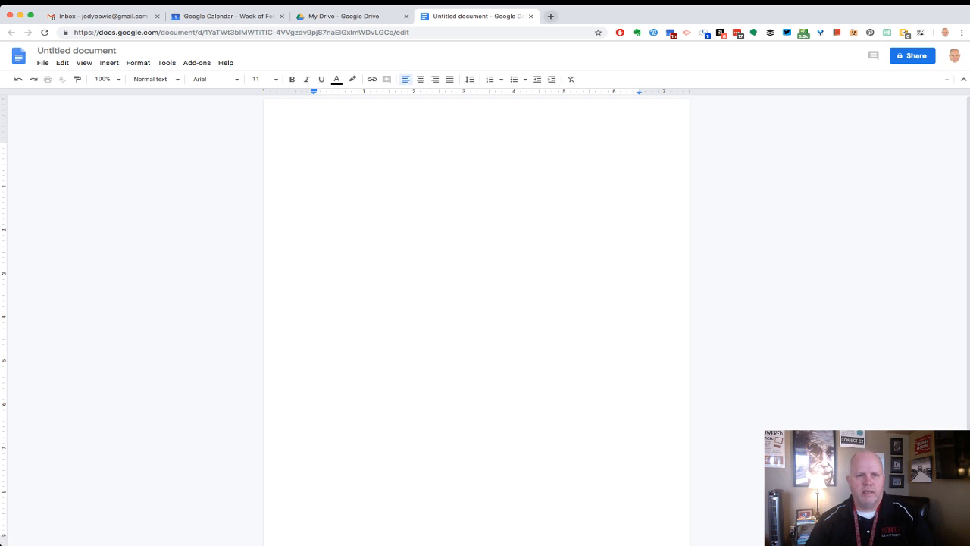
- Search the web for "lorum ipsum" in a new browser tab and open the lipsum.com page
{"action": "key", "text": "super+t"}
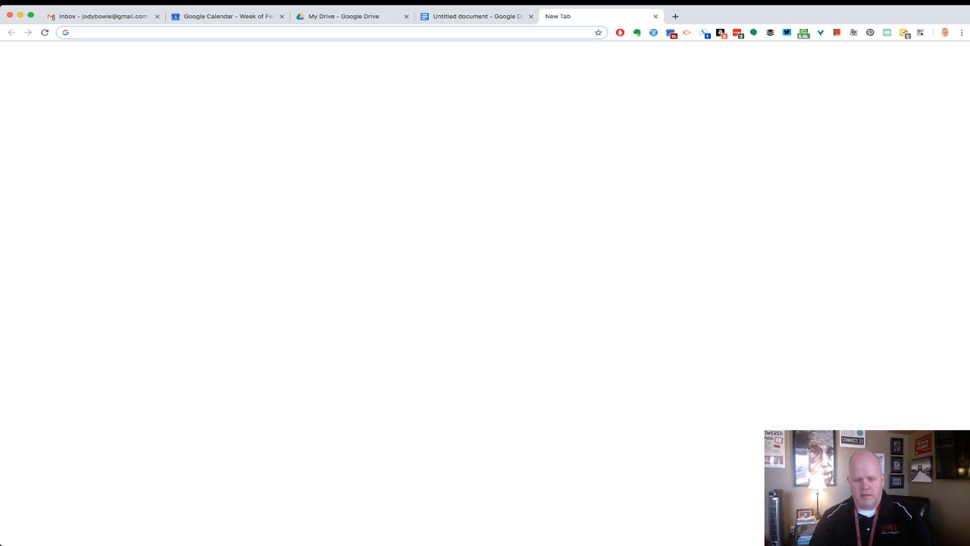
{"action": "type", "text": "loru"}
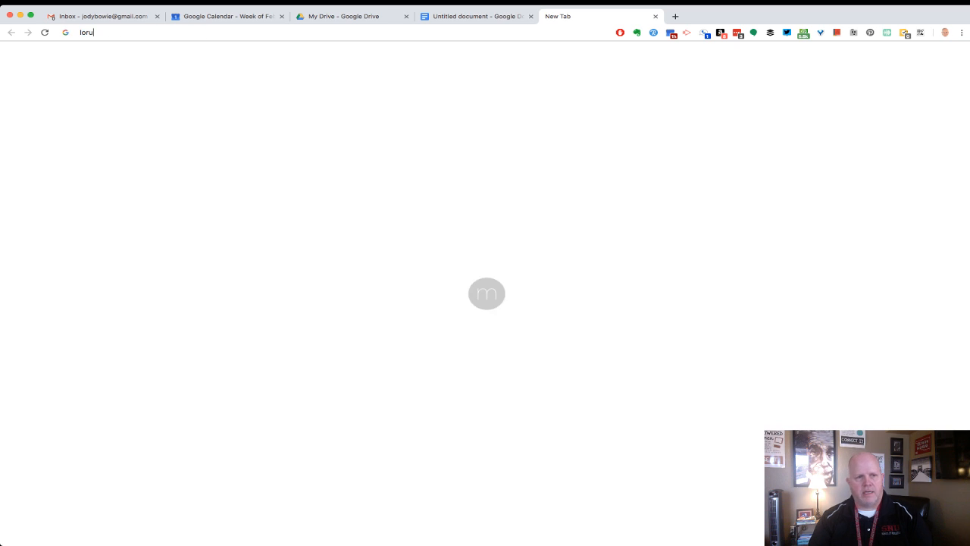
{"action": "type", "text": "m "}
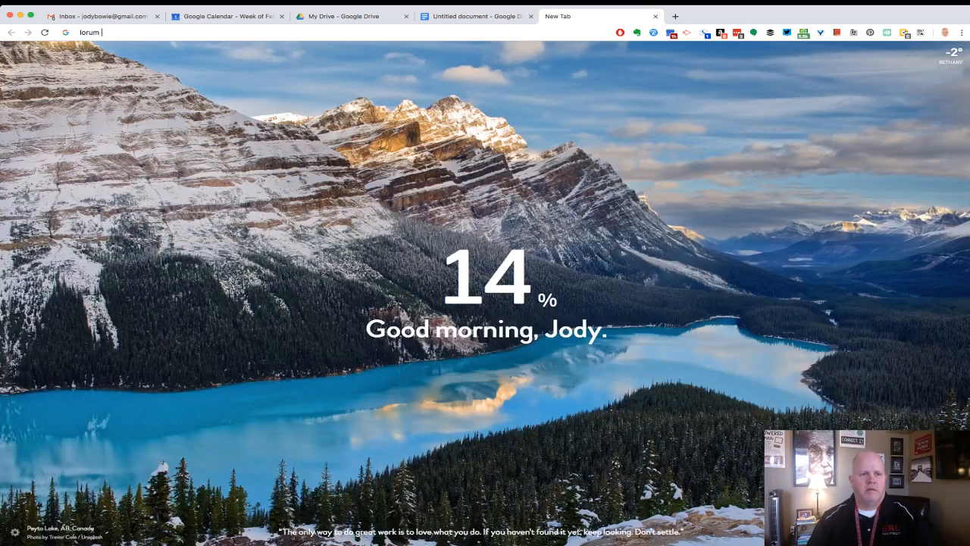
{"action": "type", "text": "ipsum"}
{"action": "key", "text": "Return"}
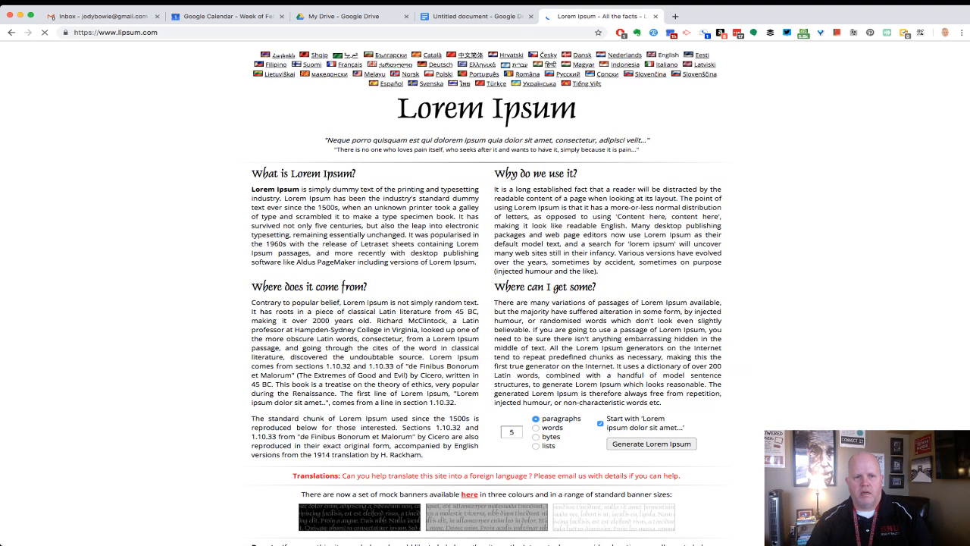
- Copy the four Lorem Ipsum sections from lipsum.com and paste them into the blank document, with its zoom set to Fit
{"action": "left_click_drag", "start_coordinate": [252, 174], "coordinate": [663, 404]}
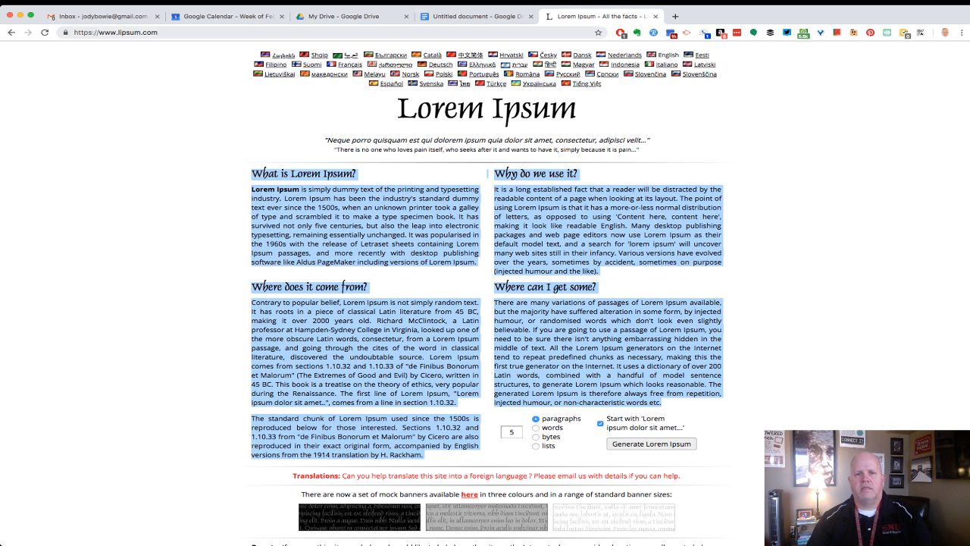
{"action": "left_click", "coordinate": [478, 16]}
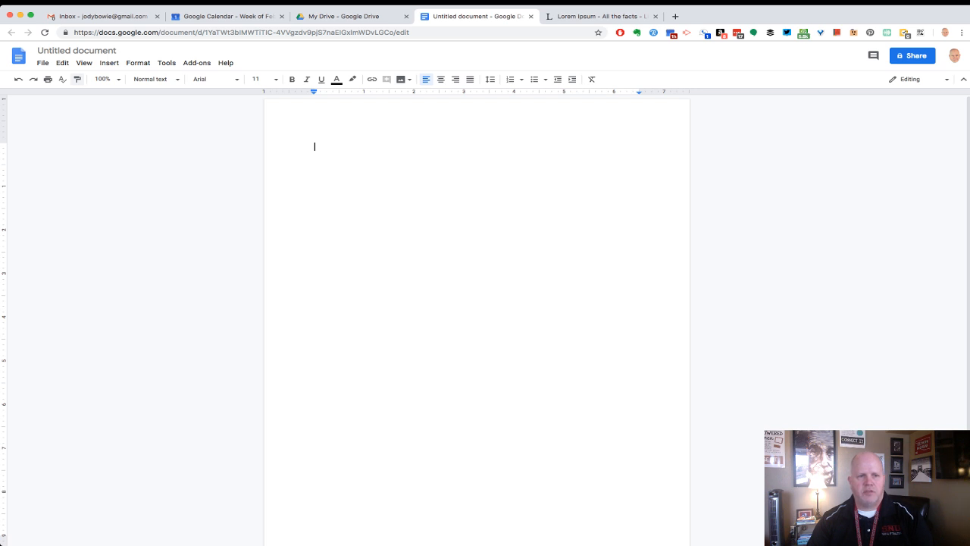
{"action": "left_click", "coordinate": [106, 79]}
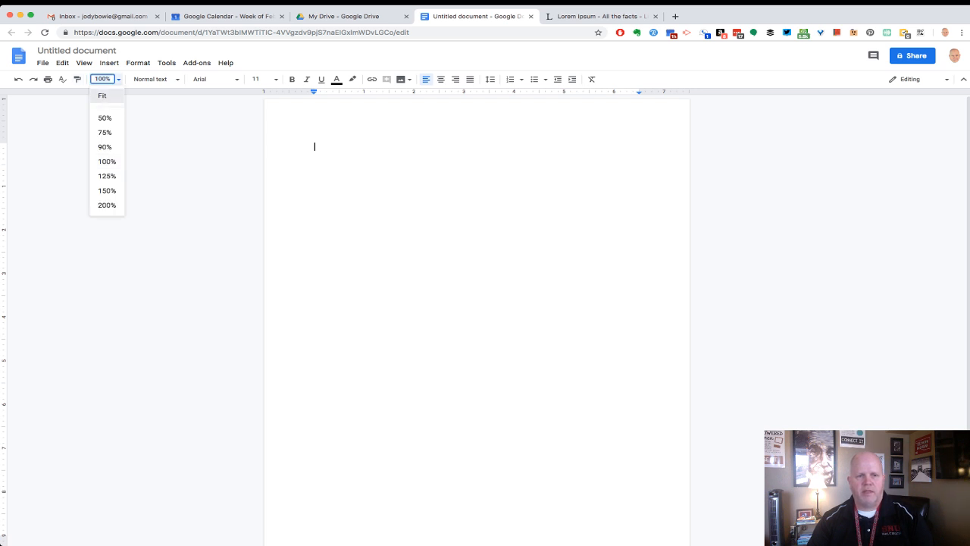
{"action": "left_click", "coordinate": [102, 96]}
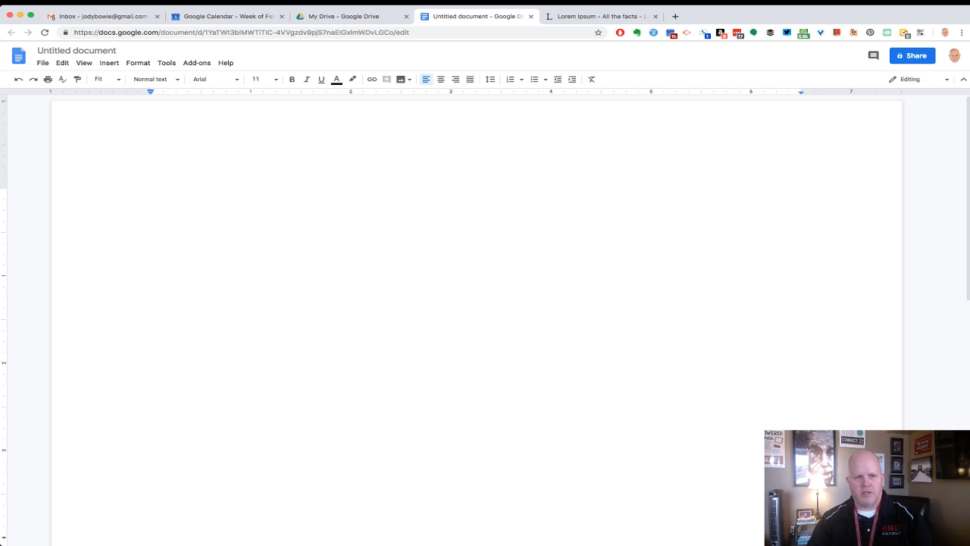
{"action": "right_click", "coordinate": [271, 183]}
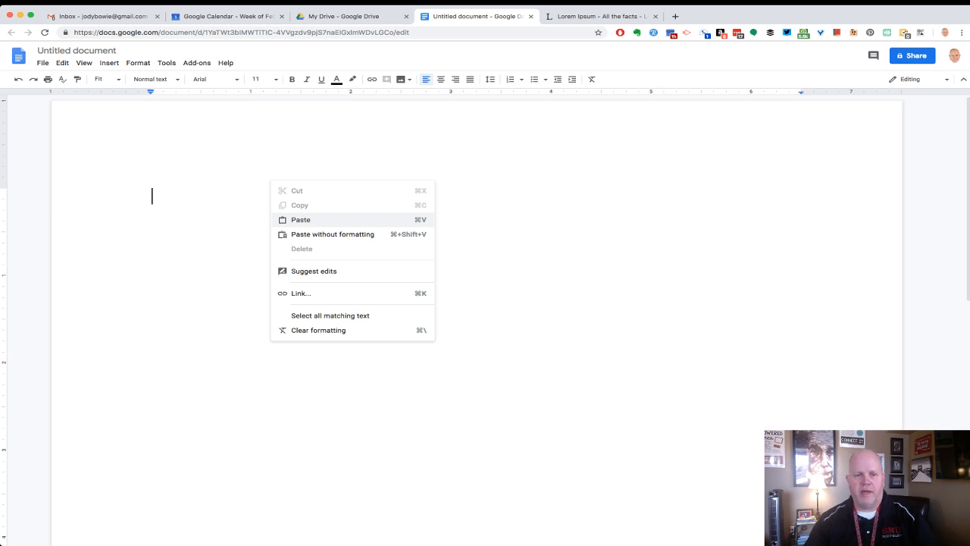
{"action": "left_click", "coordinate": [301, 220]}
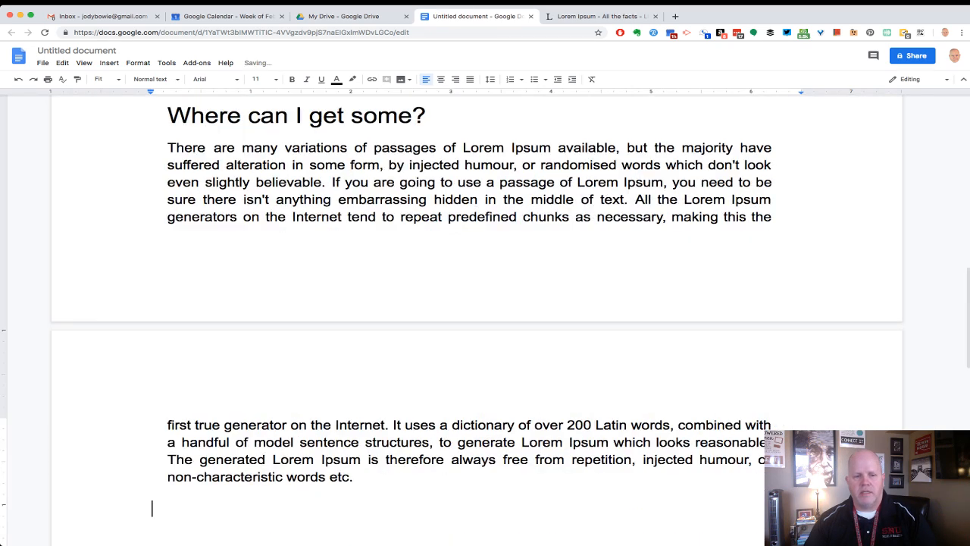
- Look through the pasted text from the first heading to the end of the document
{"action": "scroll", "coordinate": [470, 318], "scroll_direction": "up", "scroll_amount": 15}
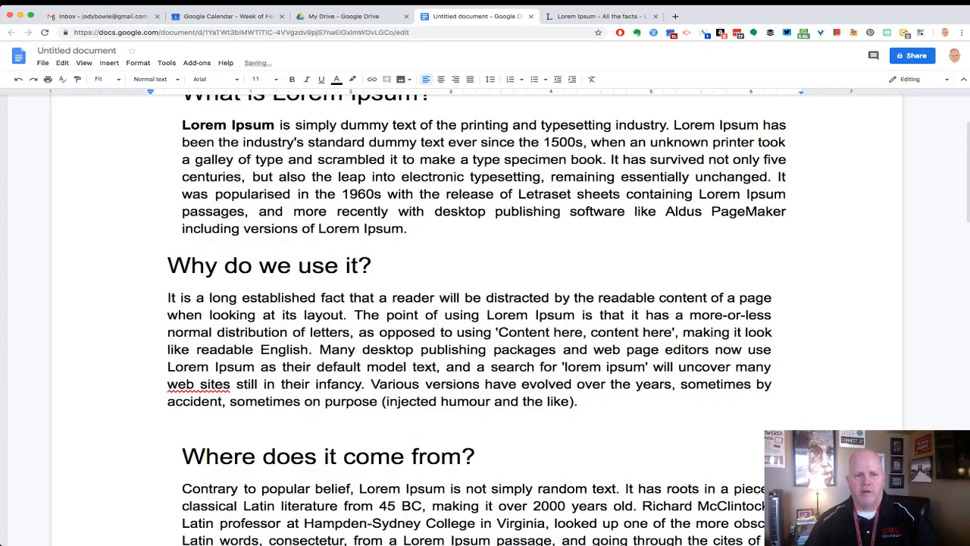
{"action": "scroll", "coordinate": [478, 318], "scroll_direction": "up", "scroll_amount": 3}
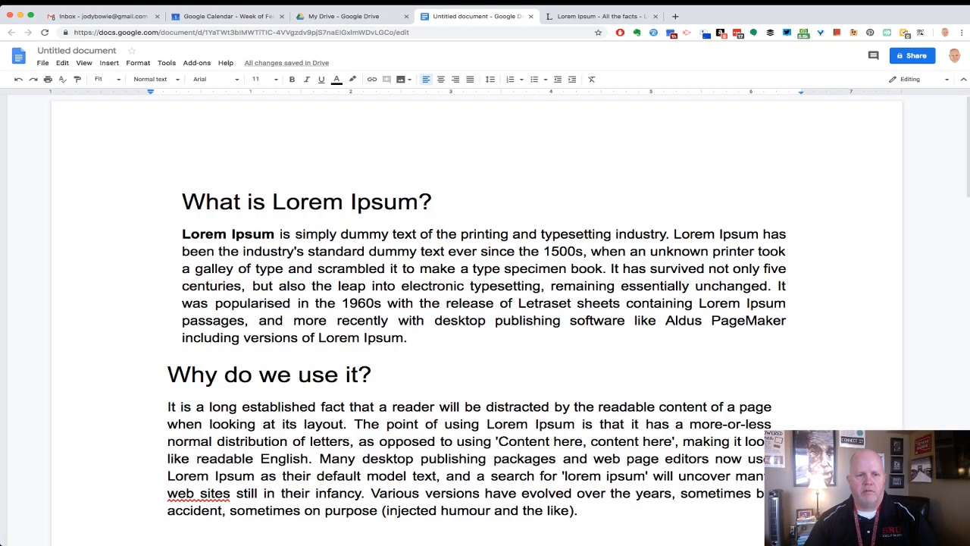
{"action": "left_click", "coordinate": [183, 202]}
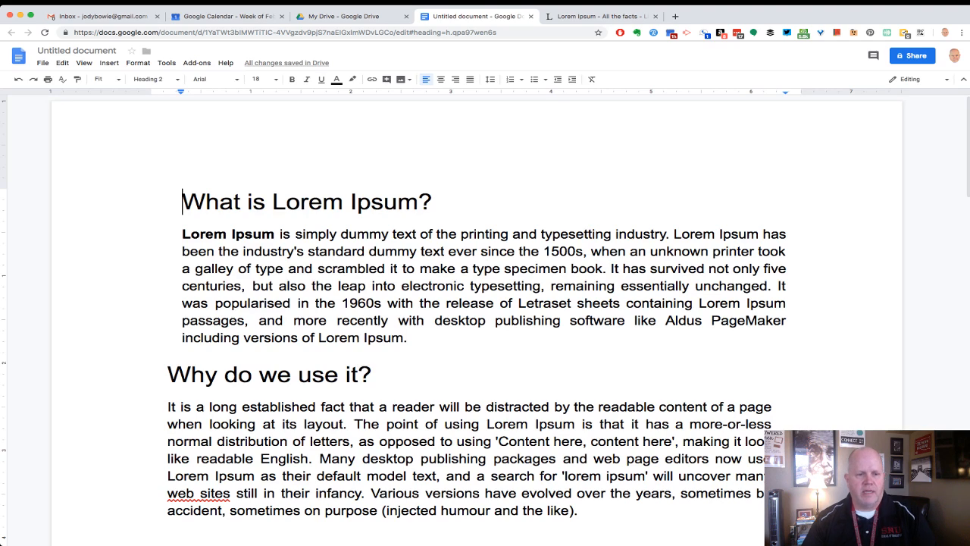
{"action": "scroll", "coordinate": [477, 319], "scroll_direction": "down", "scroll_amount": 3}
{"action": "scroll", "coordinate": [478, 319], "scroll_direction": "down", "scroll_amount": 7}
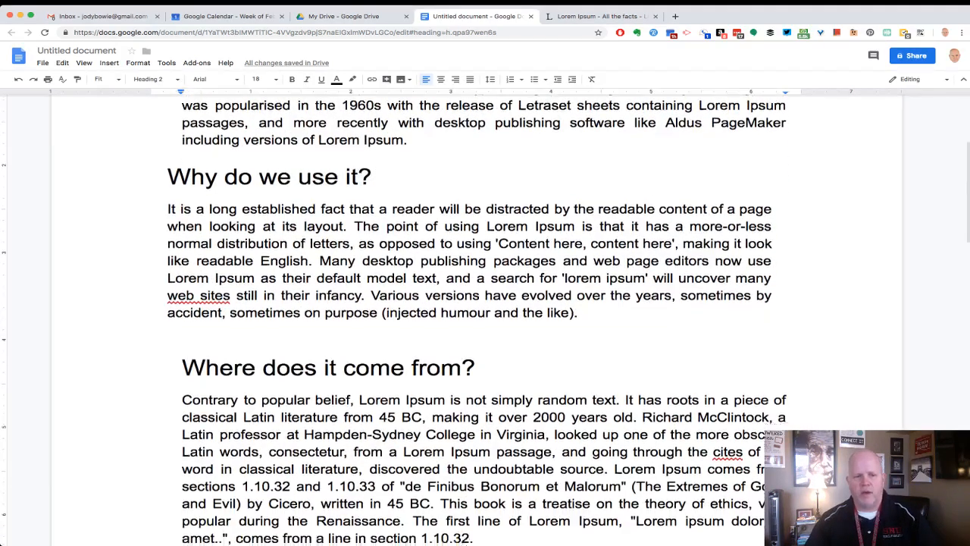
{"action": "scroll", "coordinate": [478, 318], "scroll_direction": "down", "scroll_amount": 10}
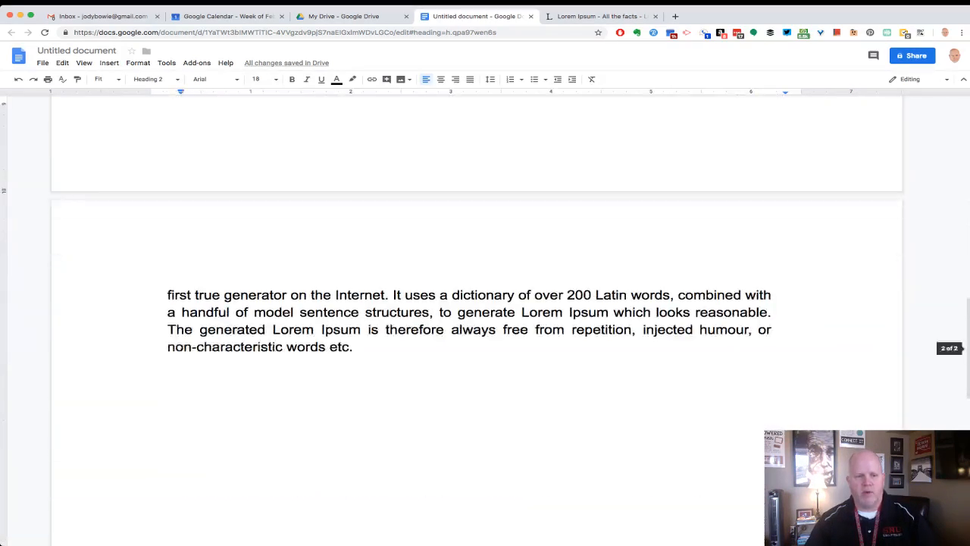
{"action": "scroll", "coordinate": [477, 319], "scroll_direction": "up", "scroll_amount": 20}
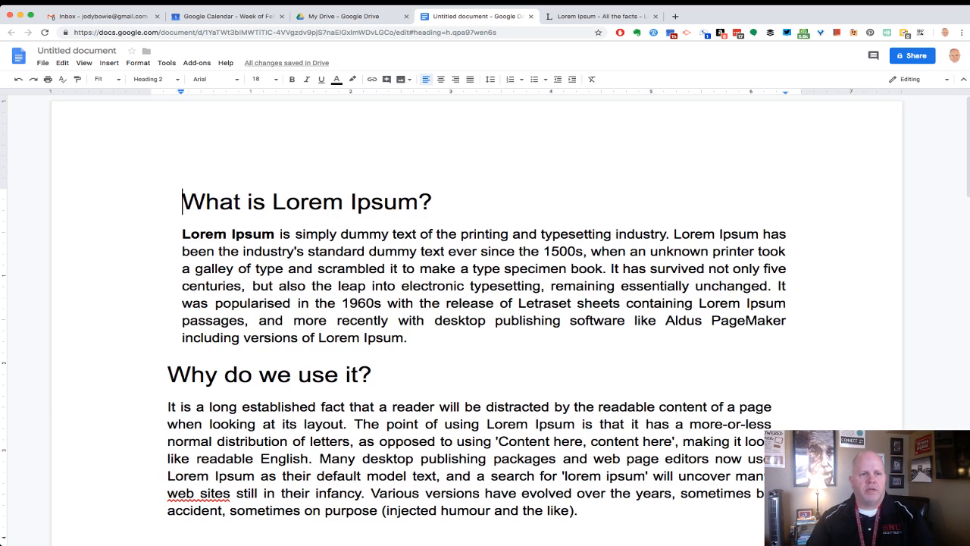
- Rename the untitled document as My Document
{"action": "left_click", "coordinate": [82, 51]}
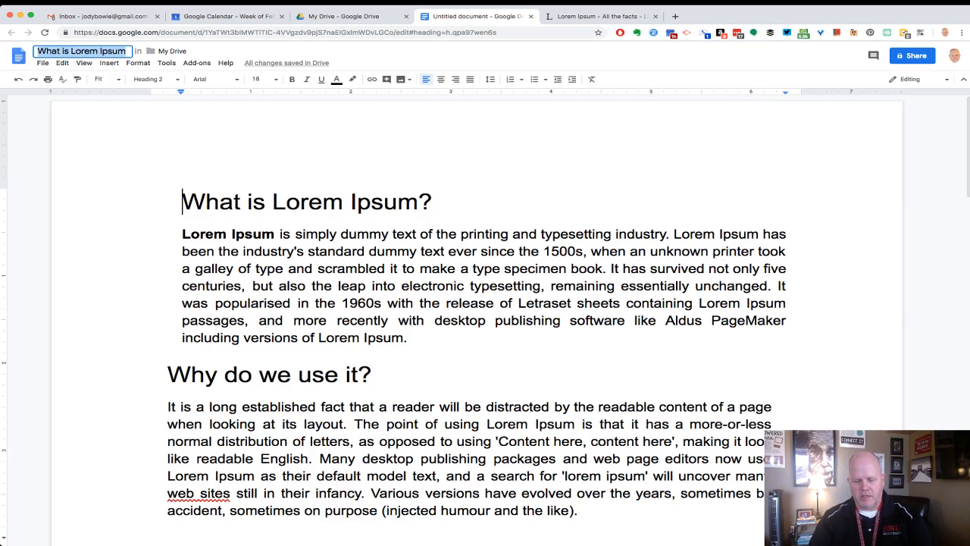
{"action": "type", "text": "My Documne"}
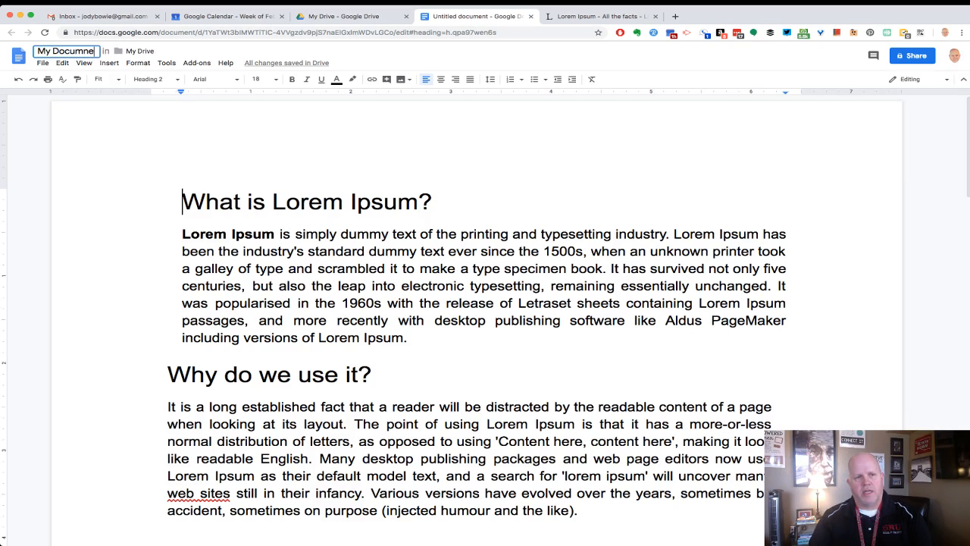
{"action": "key", "text": "BackSpace"}
{"action": "key", "text": "BackSpace"}
{"action": "key", "text": "BackSpace"}
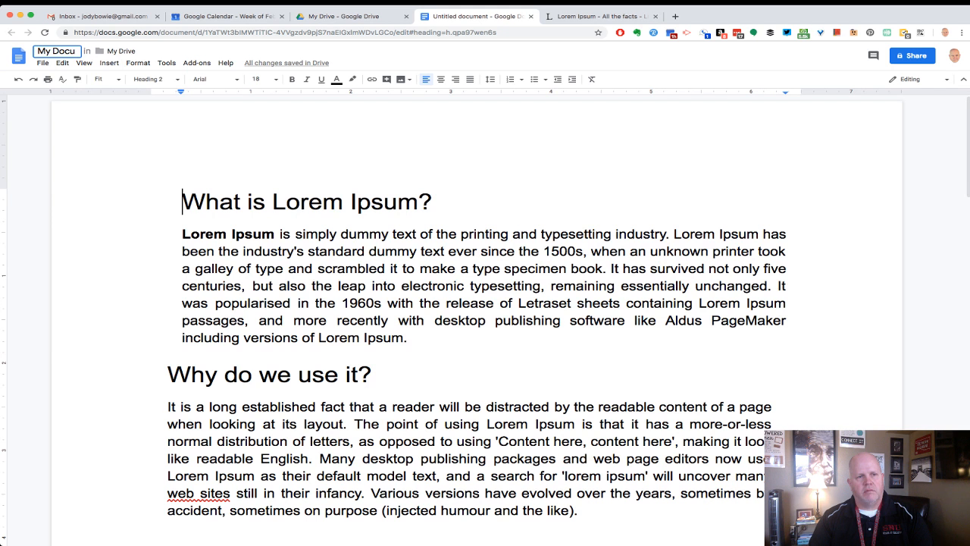
{"action": "type", "text": "ment"}
{"action": "key", "text": "Return"}
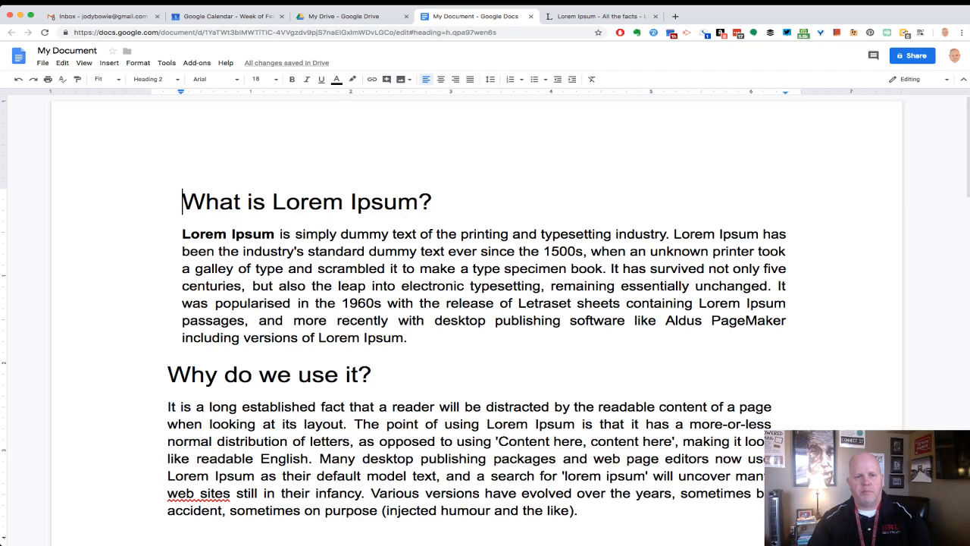
{"action": "left_click_drag", "start_coordinate": [183, 202], "coordinate": [446, 202]}
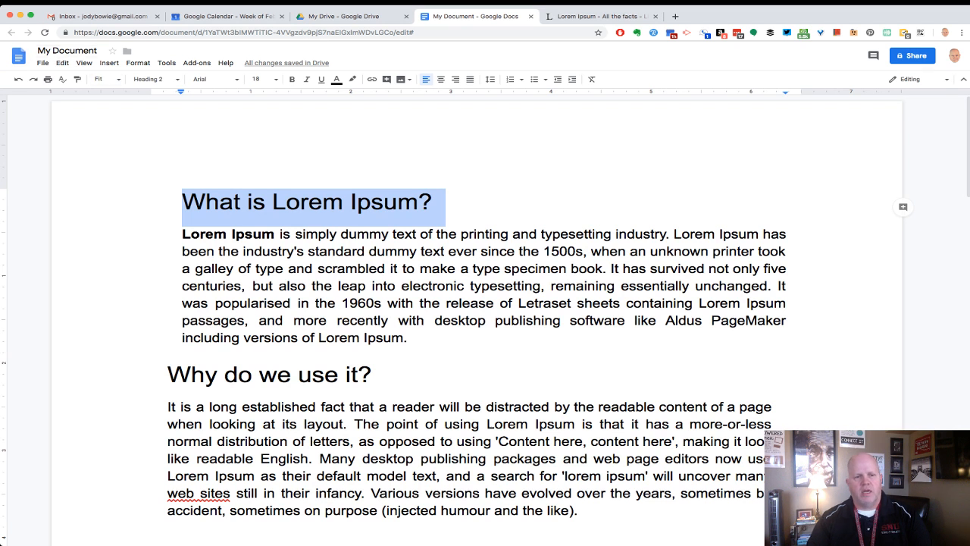
{"action": "left_click", "coordinate": [183, 203]}
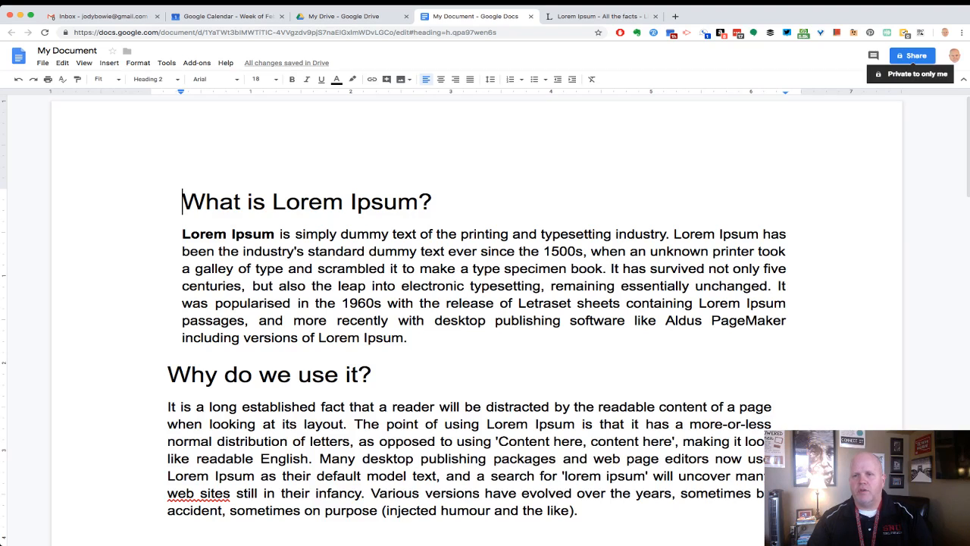
- Open the document's advanced sharing settings and view the link sharing options without changing them
{"action": "left_click", "coordinate": [913, 56]}
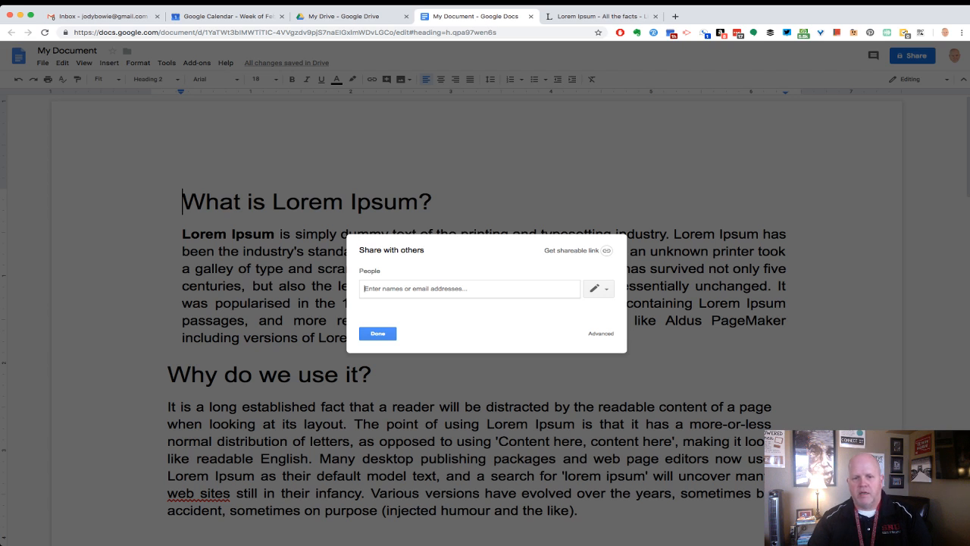
{"action": "left_click", "coordinate": [601, 334]}
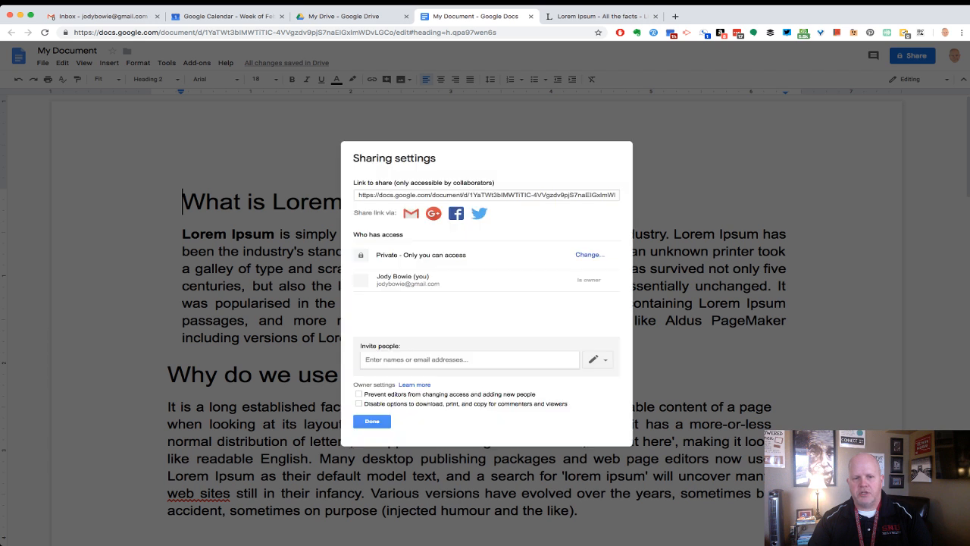
{"action": "left_click", "coordinate": [590, 255]}
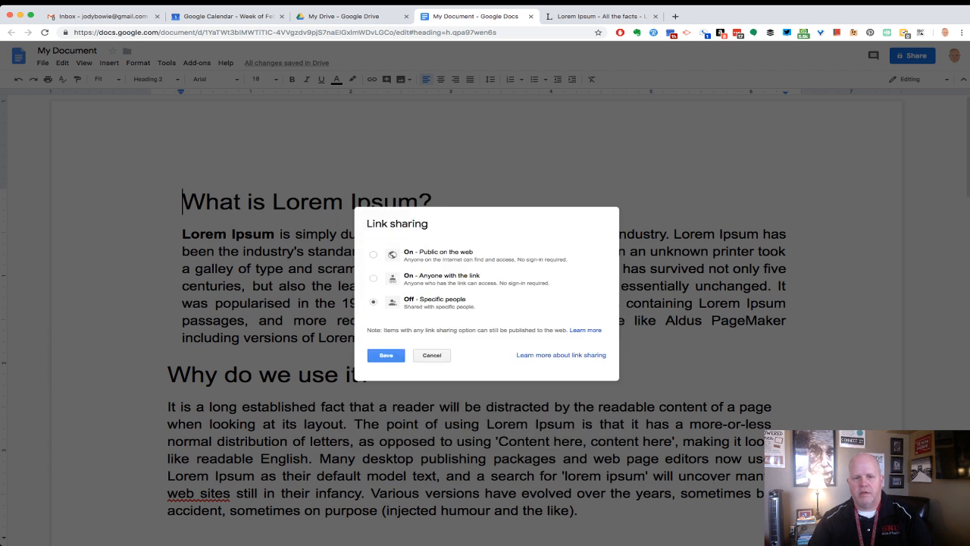
{"action": "left_click", "coordinate": [432, 355]}
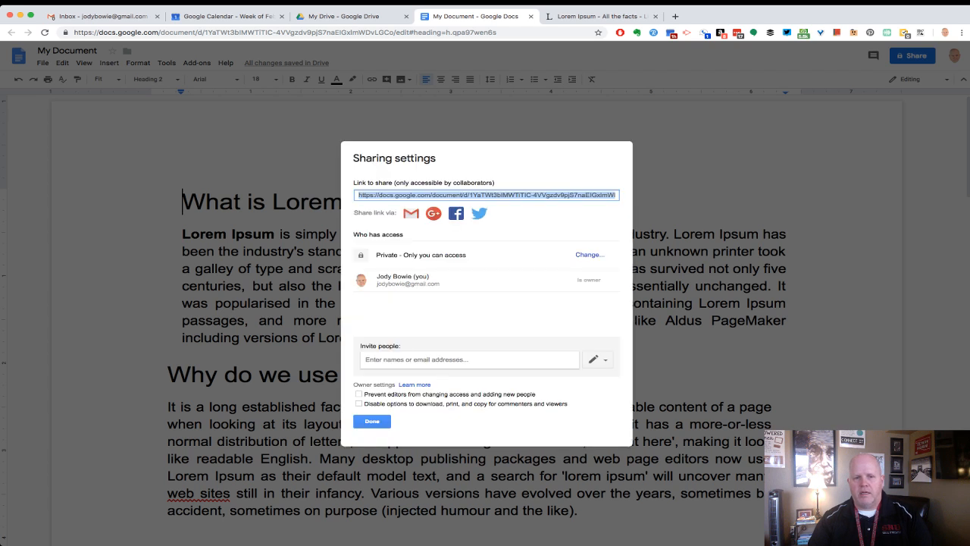
- Try inviting a contact with editing access, discard the invitation and close the sharing settings
{"action": "left_click", "coordinate": [469, 360]}
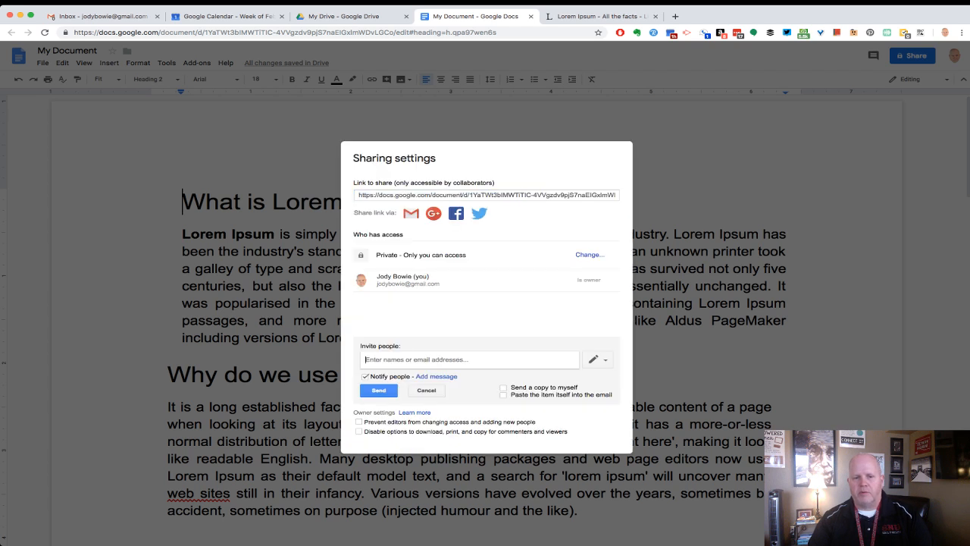
{"action": "type", "text": "michelle"}
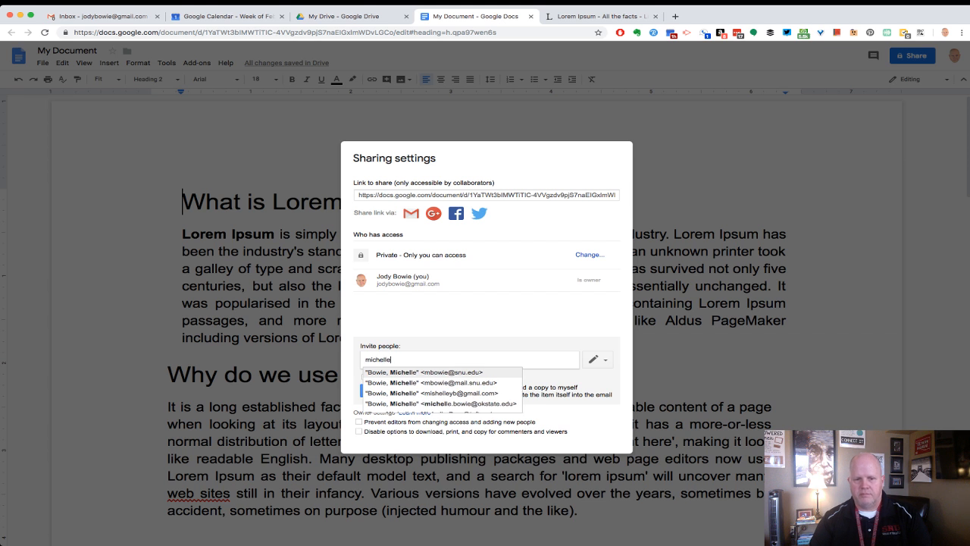
{"action": "key", "text": "Return"}
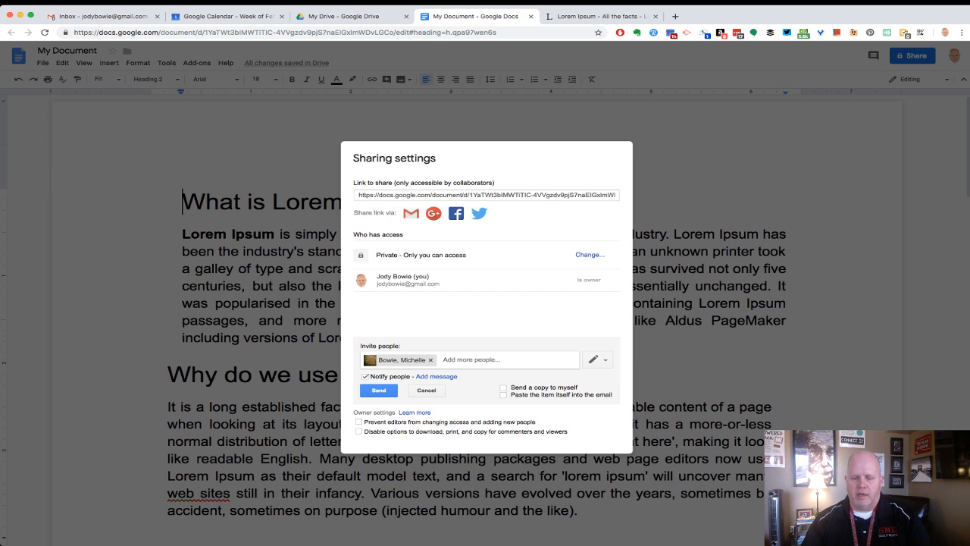
{"action": "key", "text": "super+plus"}
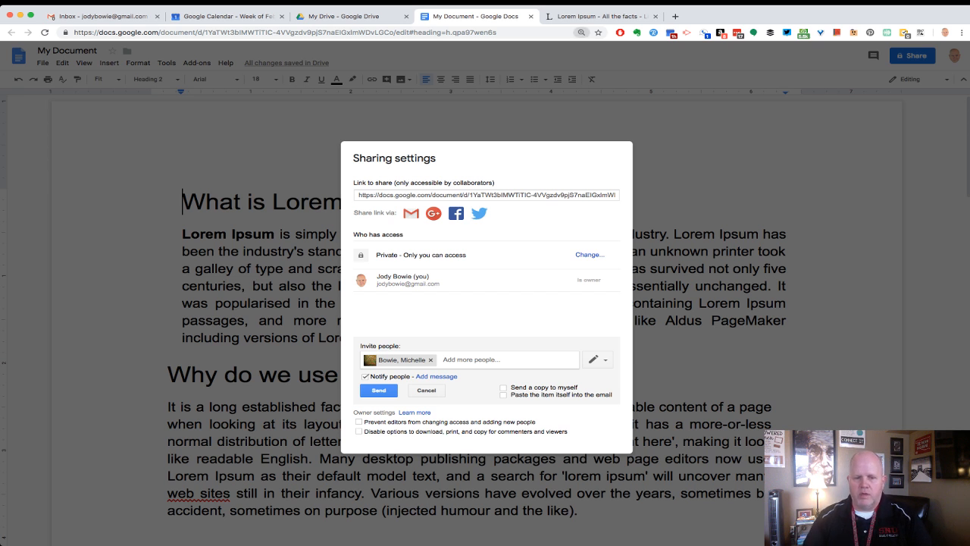
{"action": "key", "text": "super+plus"}
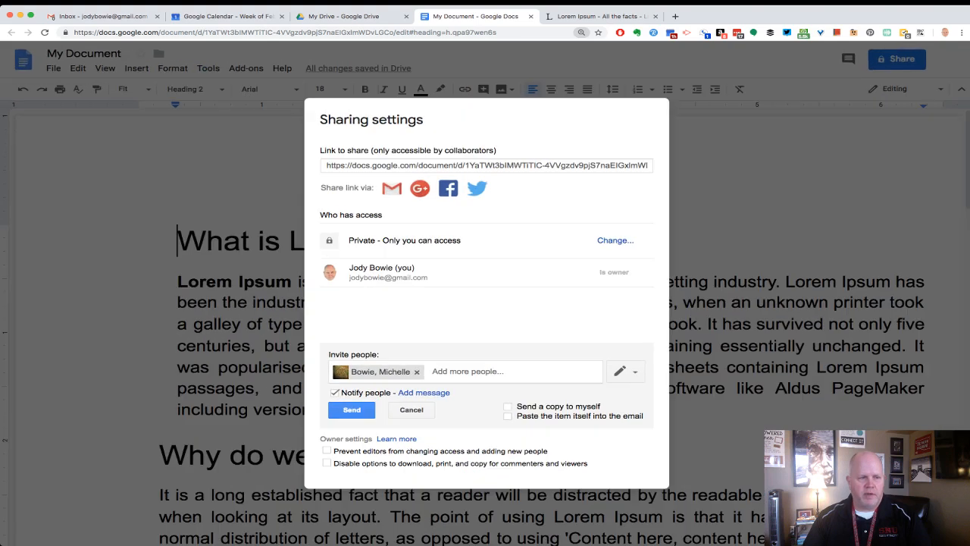
{"action": "key", "text": "super+plus"}
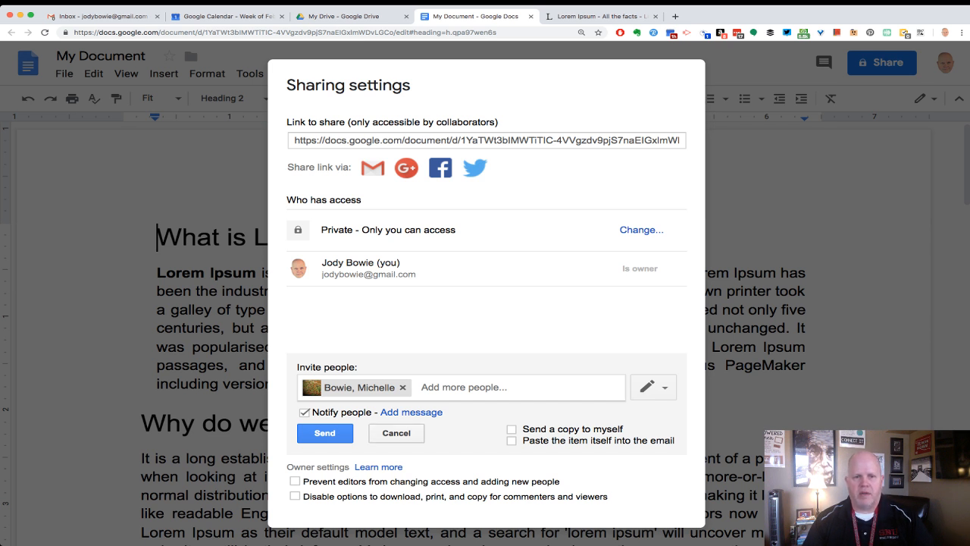
{"action": "left_click", "coordinate": [396, 433]}
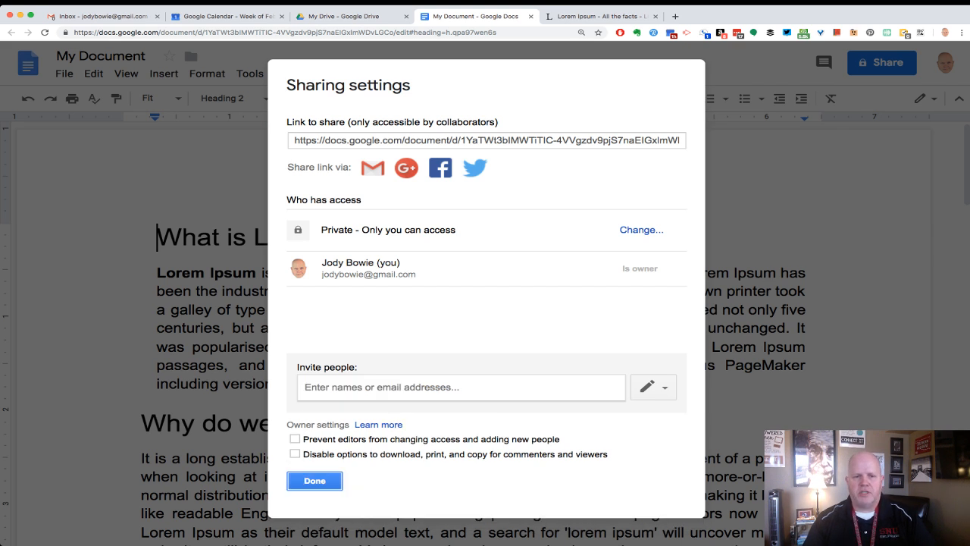
{"action": "key", "text": "Return"}
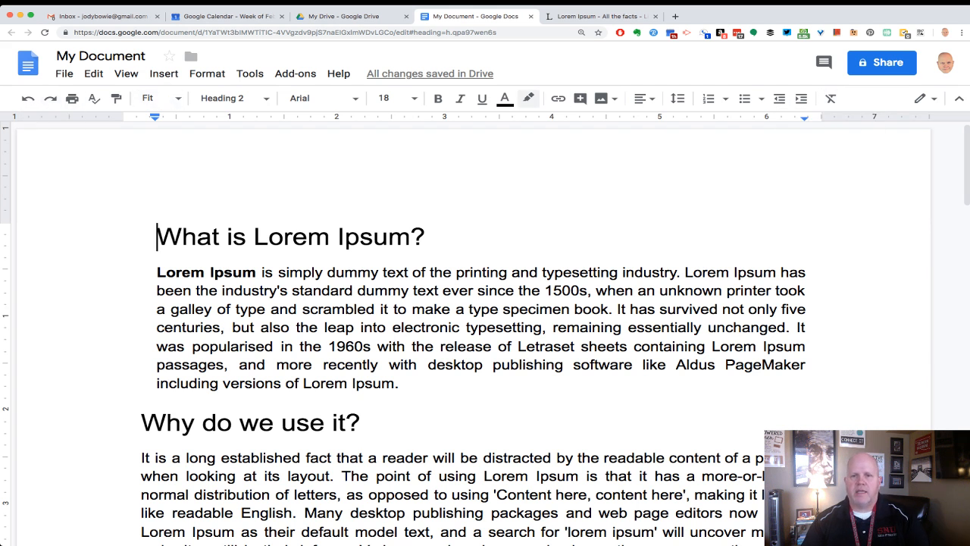
- Link the first paragraph's text from "of the printing" to "unknown prin" to the heading "Where does it come from?"
{"action": "left_click", "coordinate": [601, 98]}
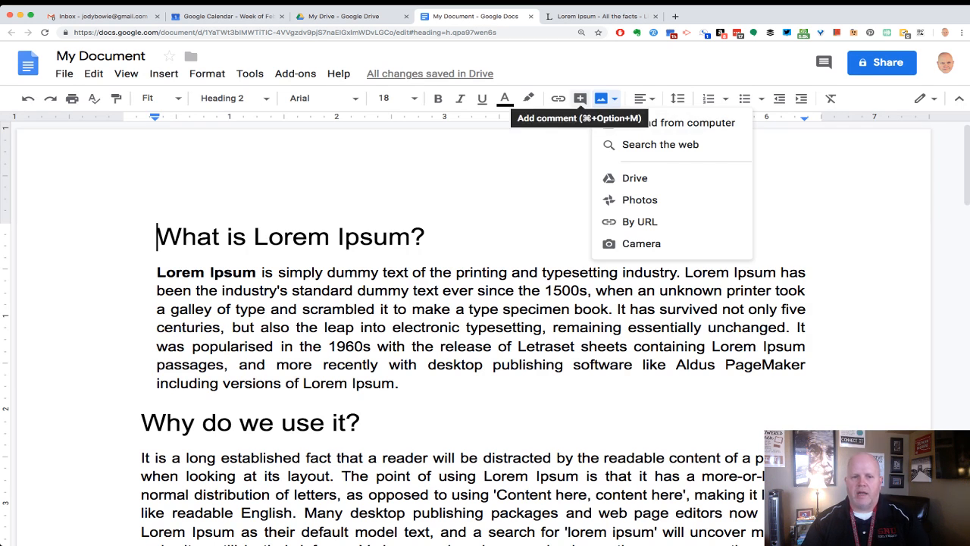
{"action": "left_click", "coordinate": [427, 236]}
{"action": "left_click_drag", "start_coordinate": [413, 273], "coordinate": [753, 292]}
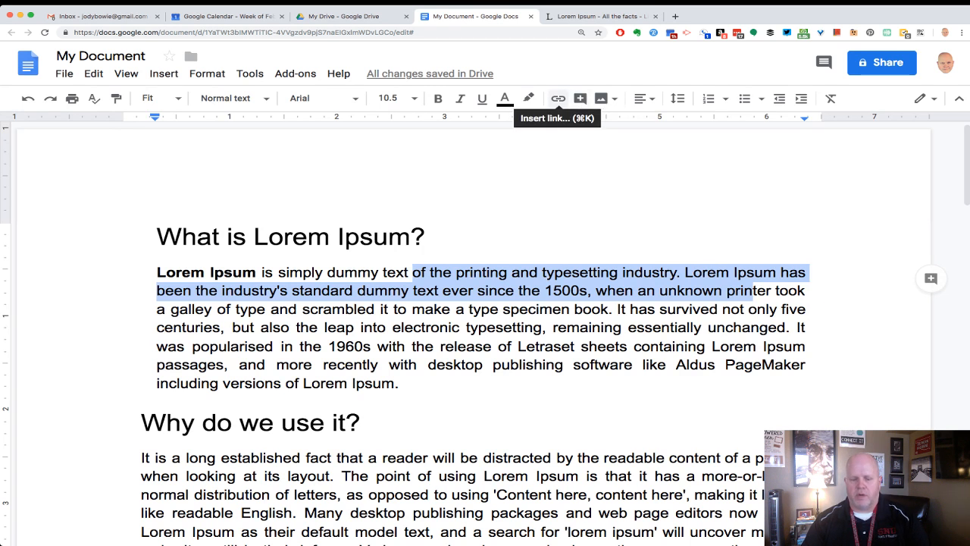
{"action": "left_click", "coordinate": [558, 98]}
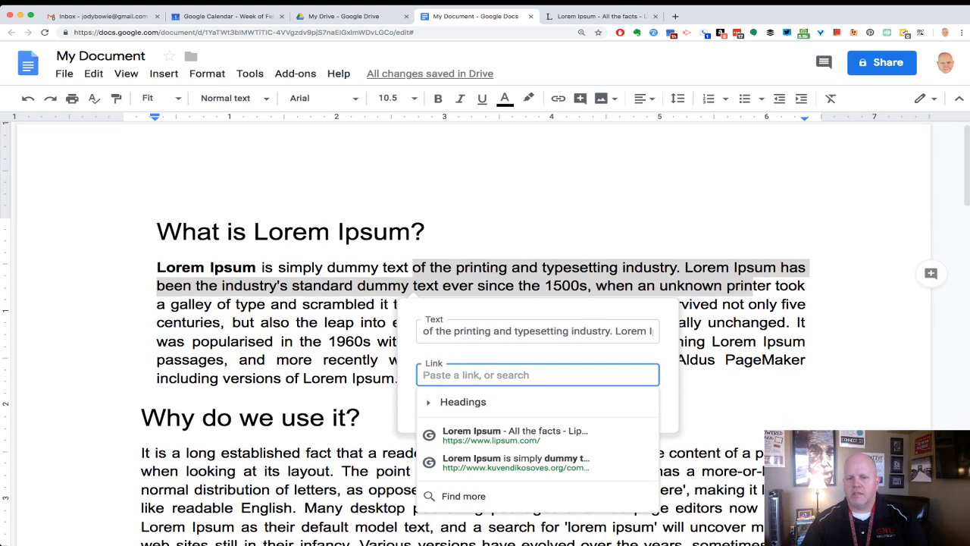
{"action": "scroll", "coordinate": [538, 376], "scroll_direction": "down", "scroll_amount": 3}
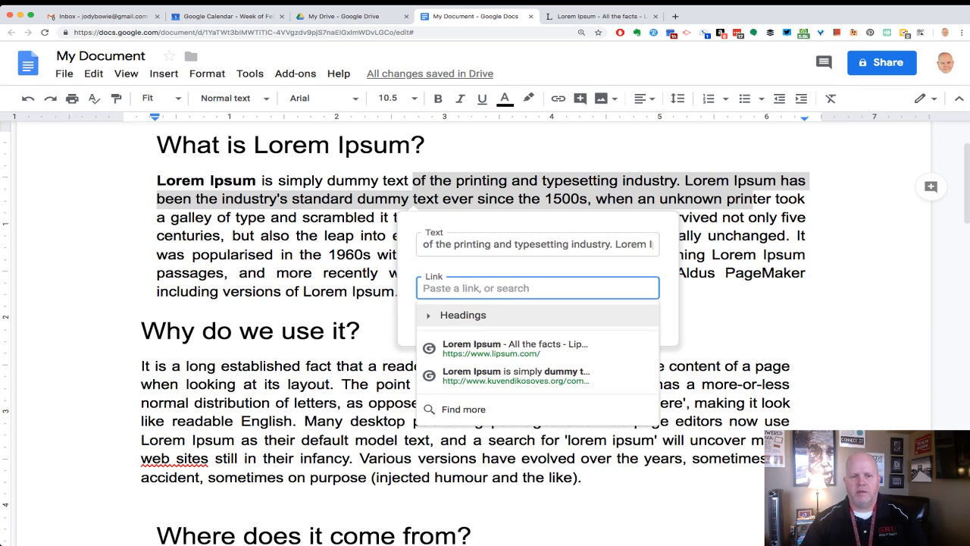
{"action": "left_click", "coordinate": [463, 316]}
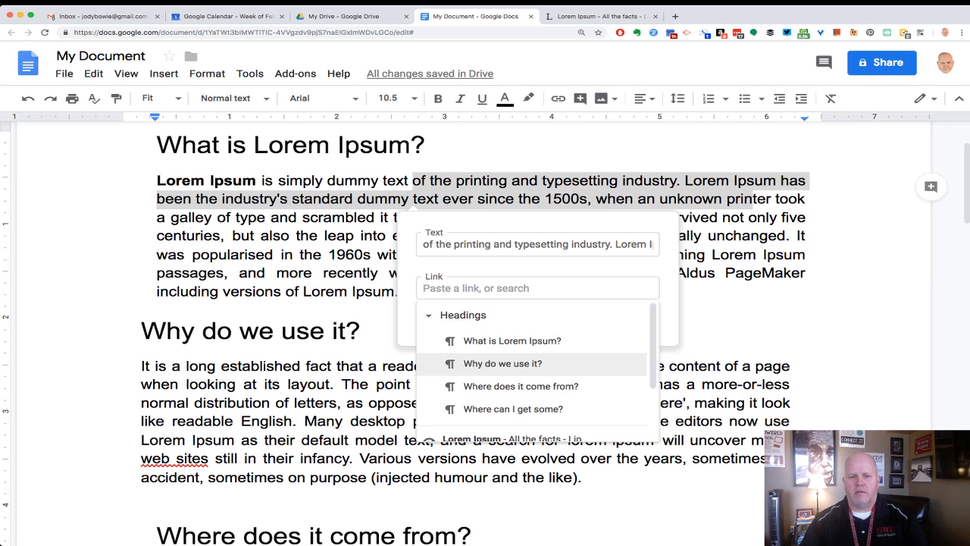
{"action": "key", "text": "Down"}
{"action": "key", "text": "Return"}
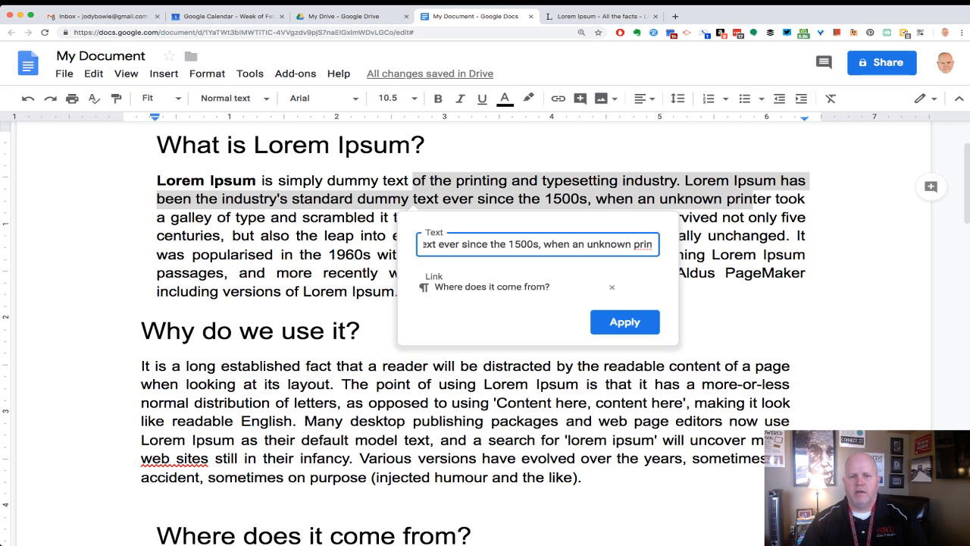
{"action": "key", "text": "Return"}
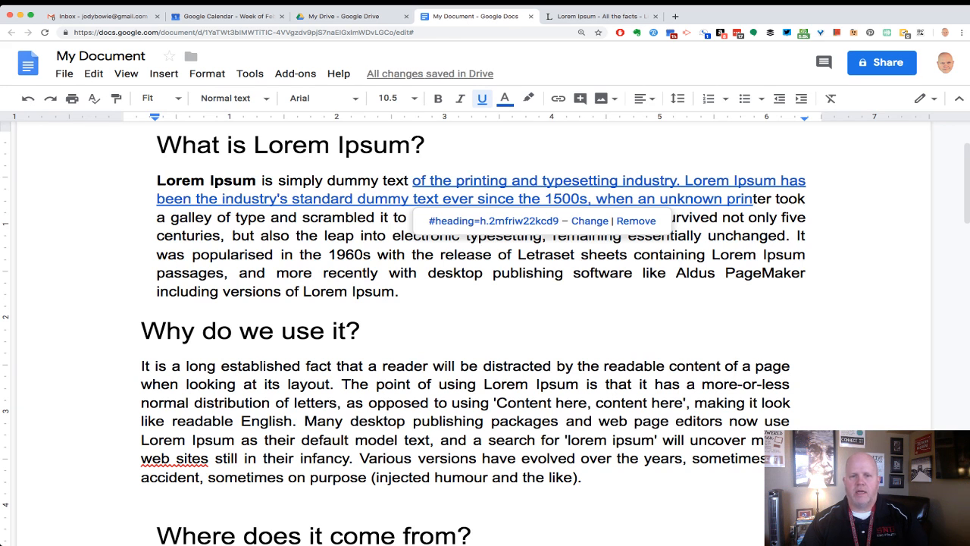
- Follow the new link to its target heading and return to the first section
{"action": "left_click", "coordinate": [493, 221]}
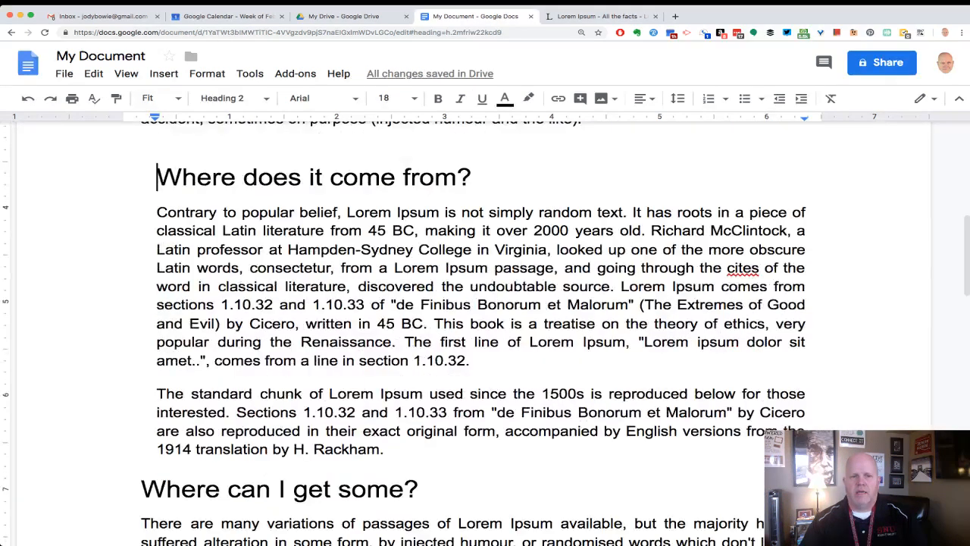
{"action": "left_click_drag", "start_coordinate": [182, 176], "coordinate": [458, 177]}
{"action": "left_click", "coordinate": [236, 177]}
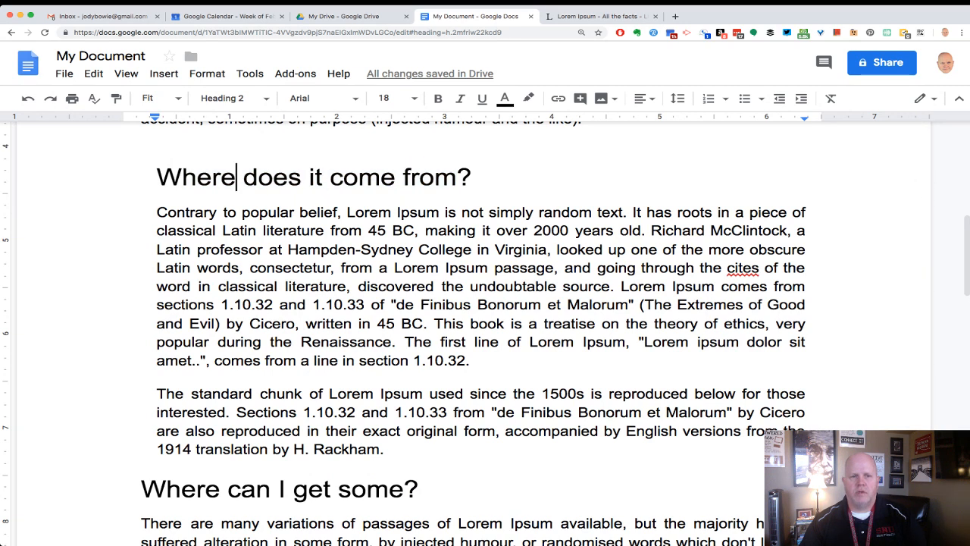
{"action": "scroll", "coordinate": [237, 176], "scroll_direction": "up", "scroll_amount": 6}
{"action": "scroll", "coordinate": [237, 177], "scroll_direction": "down", "scroll_amount": 1}
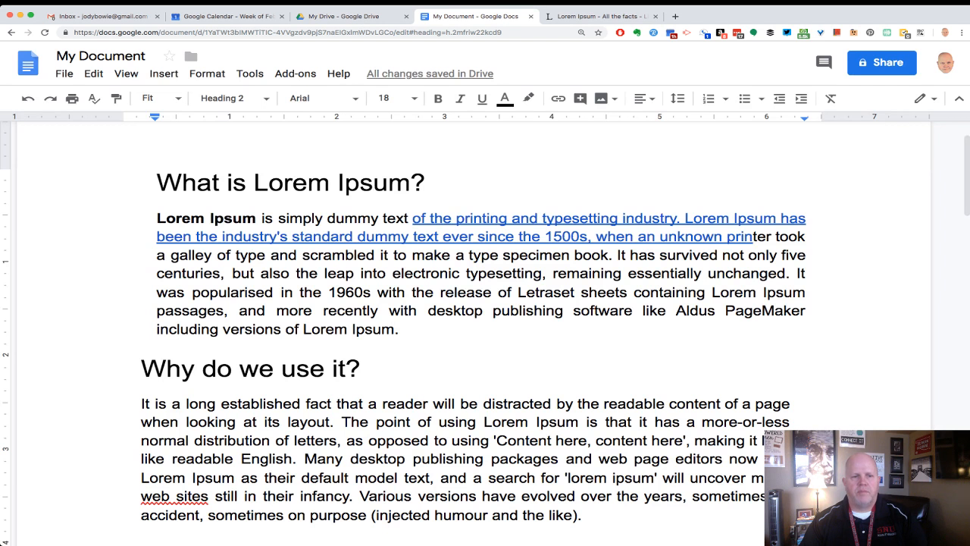
- Apply the Title style to the heading "What is Lorem Ipsum?"
{"action": "left_click_drag", "start_coordinate": [157, 183], "coordinate": [427, 184]}
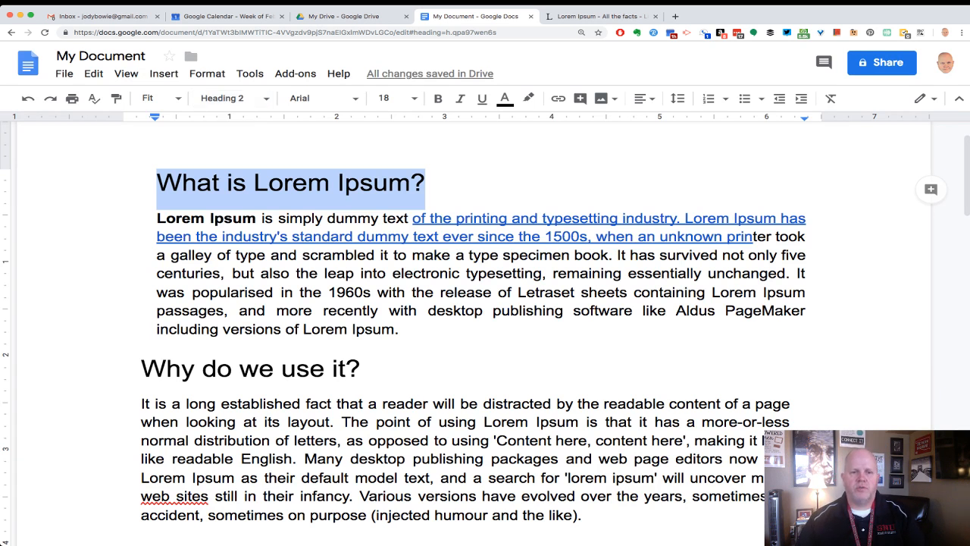
{"action": "left_click", "coordinate": [227, 99]}
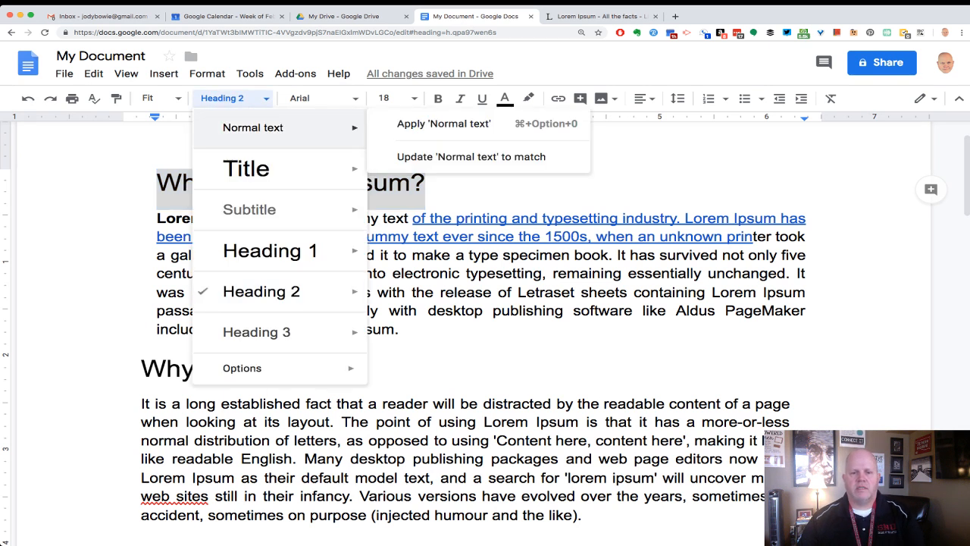
{"action": "left_click", "coordinate": [503, 273]}
{"action": "left_click_drag", "start_coordinate": [476, 292], "coordinate": [273, 293]}
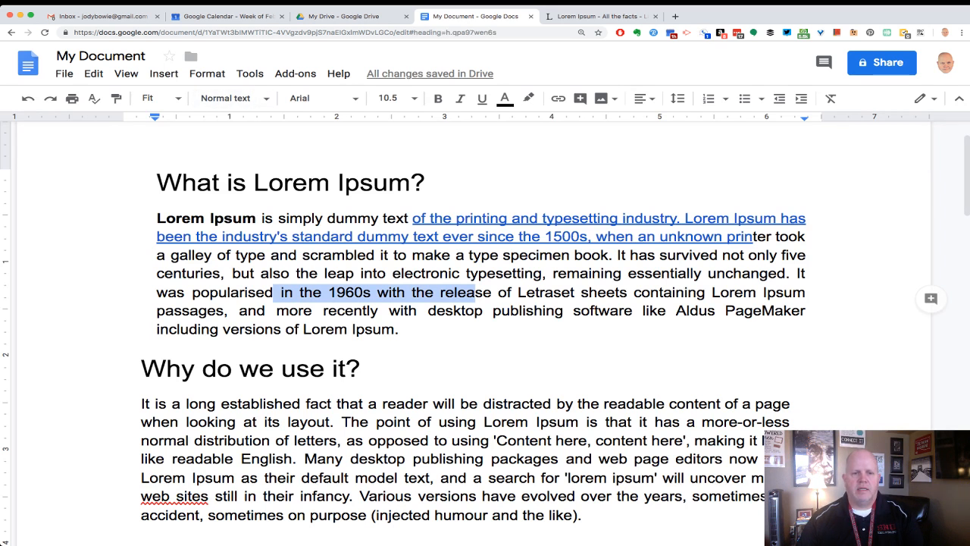
{"action": "left_click_drag", "start_coordinate": [425, 183], "coordinate": [156, 182]}
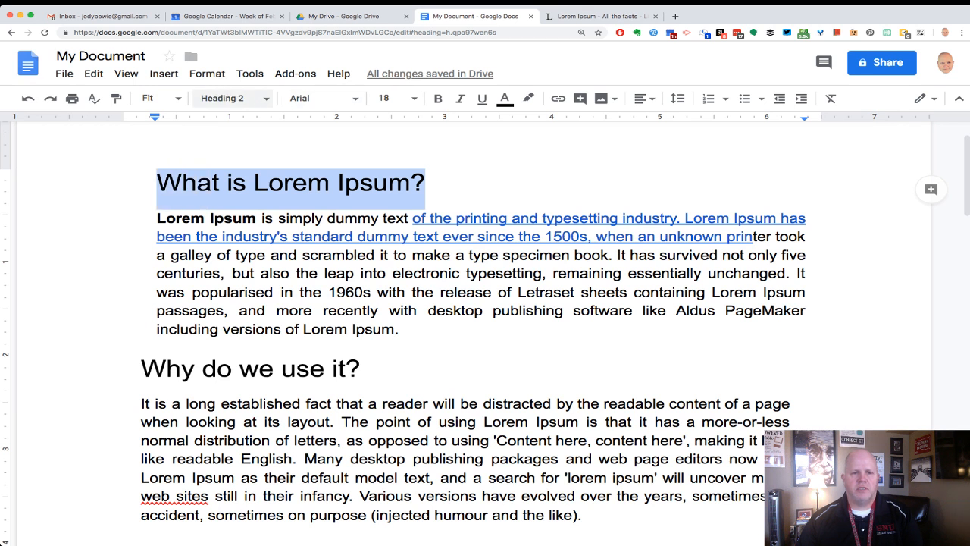
{"action": "left_click", "coordinate": [227, 99]}
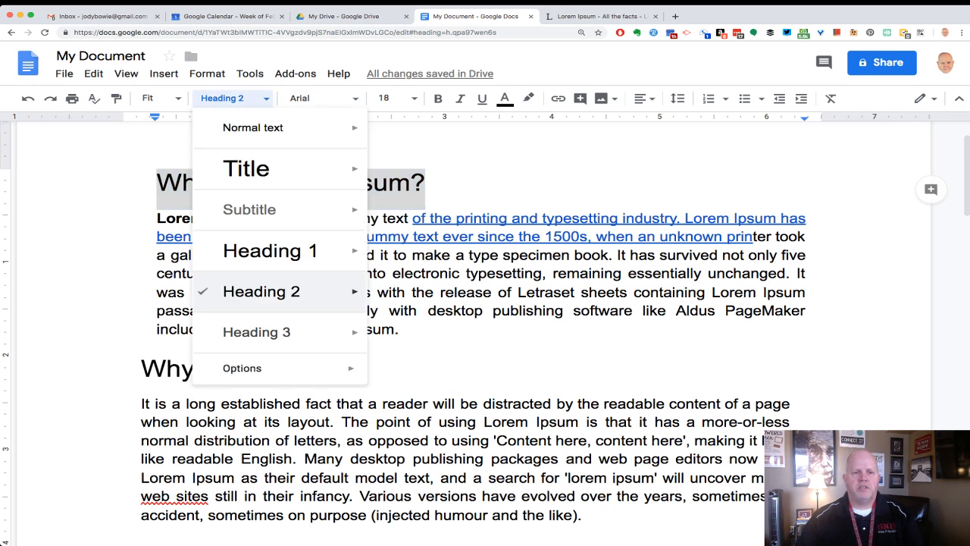
{"action": "mouse_move", "coordinate": [250, 168]}
{"action": "left_click", "coordinate": [425, 164]}
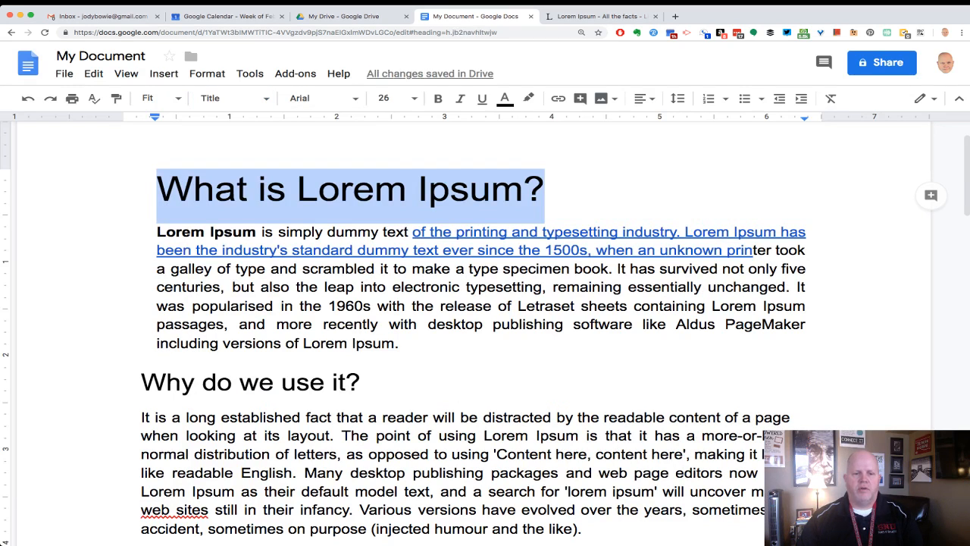
- Set the title "What is Lorem Ipsum?" in Cambria at font size 36
{"action": "left_click", "coordinate": [333, 381]}
{"action": "left_click_drag", "start_coordinate": [361, 382], "coordinate": [141, 381]}
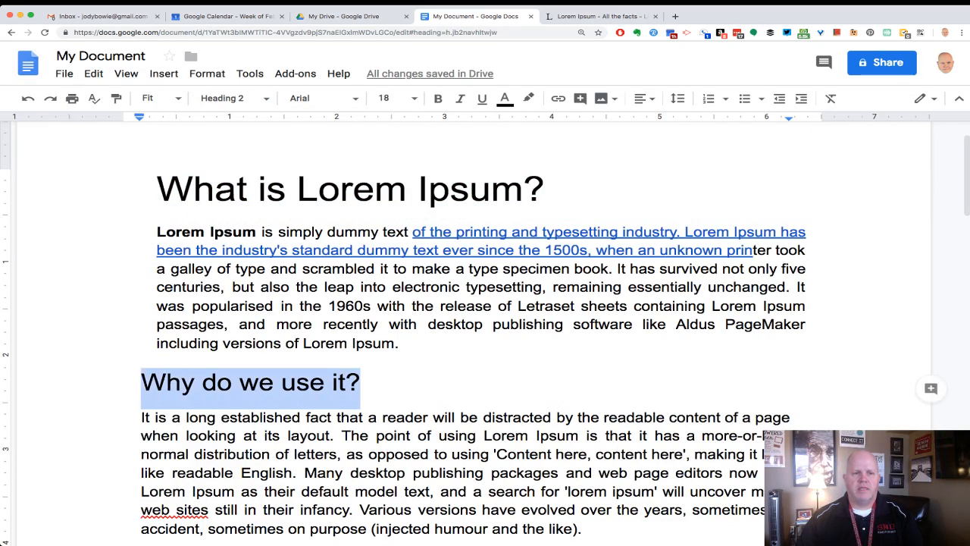
{"action": "left_click", "coordinate": [194, 189]}
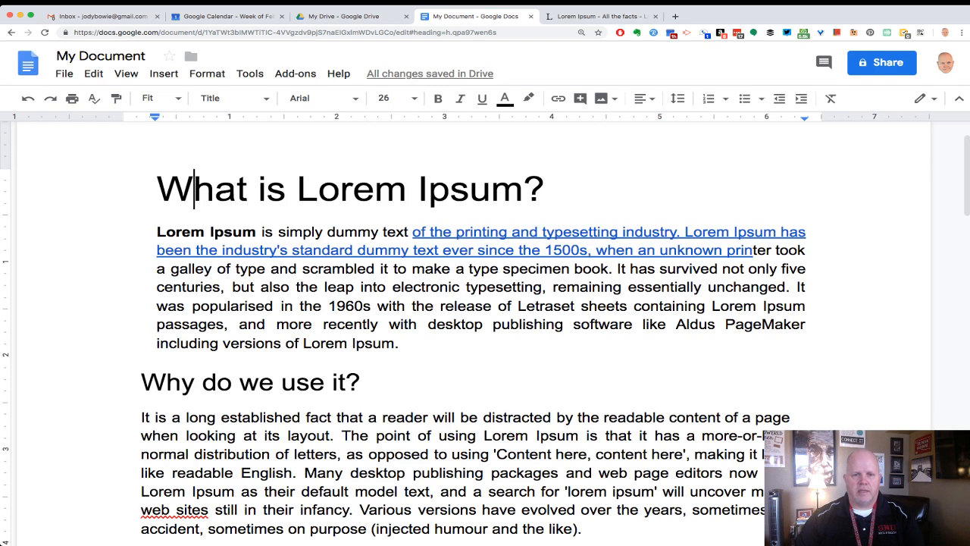
{"action": "left_click_drag", "start_coordinate": [546, 191], "coordinate": [157, 191]}
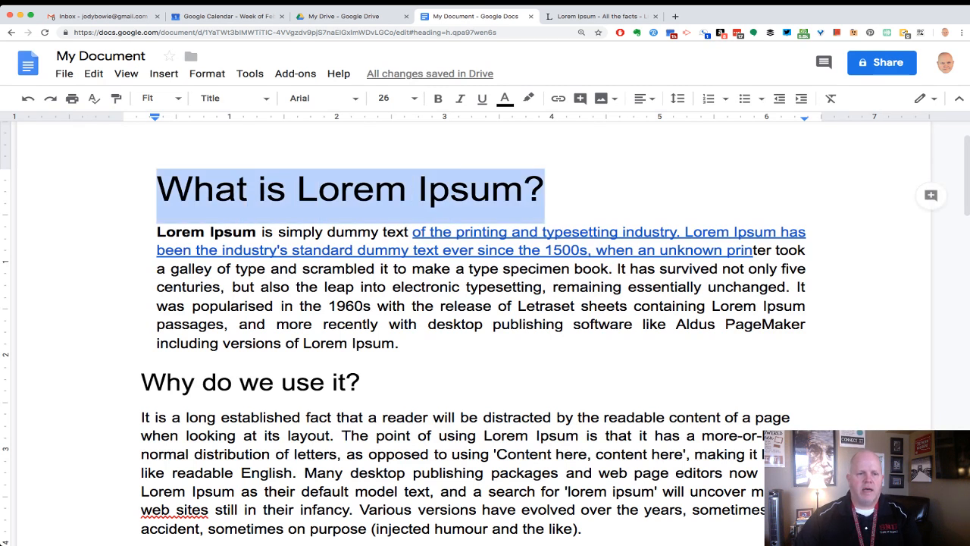
{"action": "left_click", "coordinate": [318, 98]}
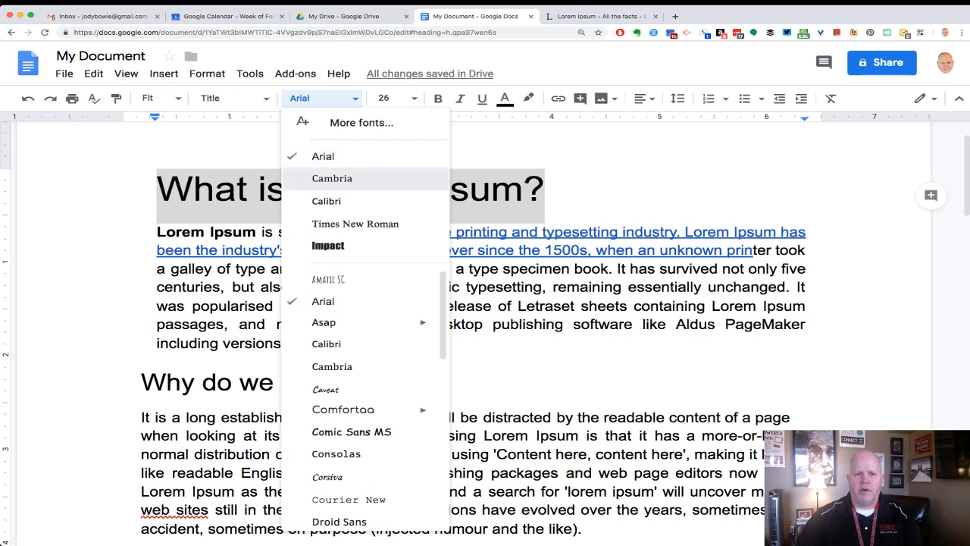
{"action": "left_click", "coordinate": [332, 178]}
{"action": "left_click", "coordinate": [387, 98]}
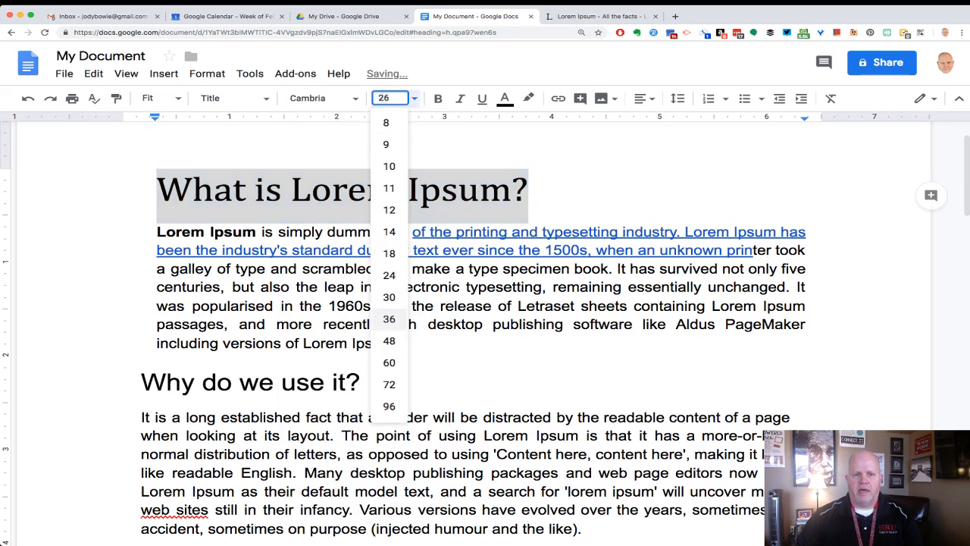
{"action": "left_click", "coordinate": [389, 318]}
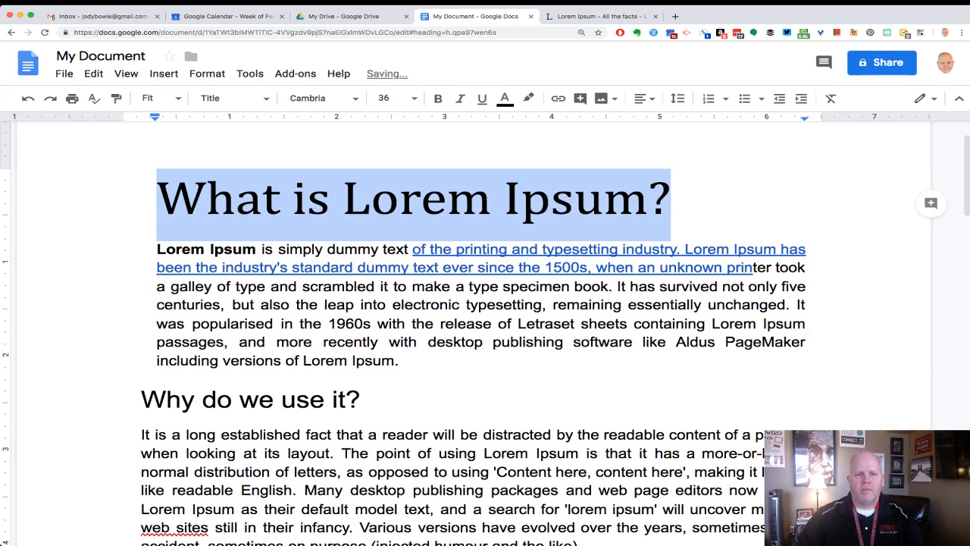
- Update the Title style to match the formatting of the selected title "What is Lorem Ipsum?"
{"action": "left_click", "coordinate": [232, 98]}
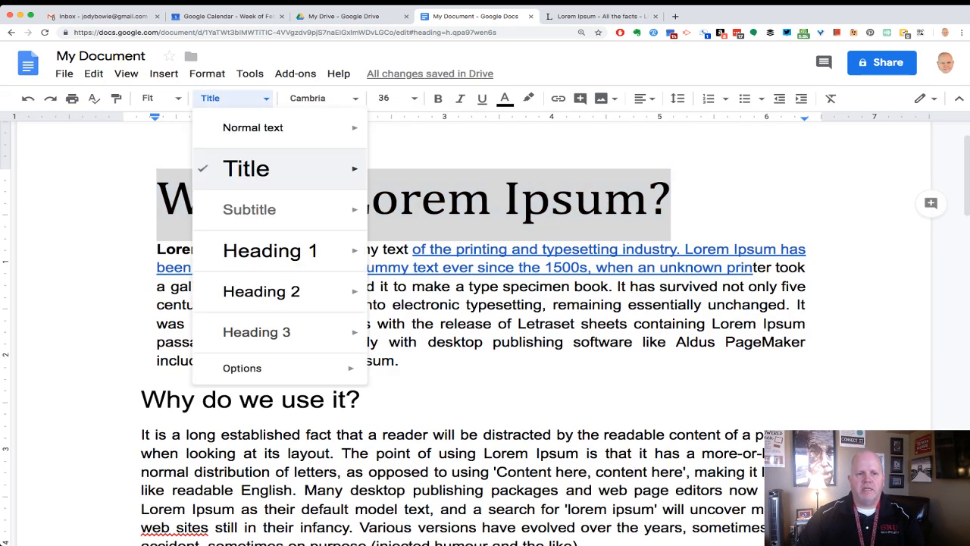
{"action": "mouse_move", "coordinate": [280, 168]}
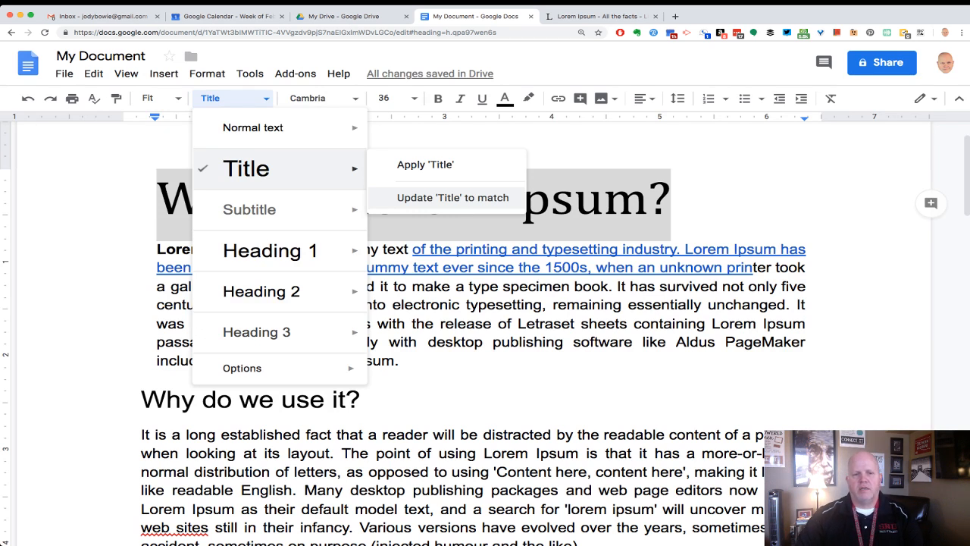
{"action": "left_click", "coordinate": [453, 197]}
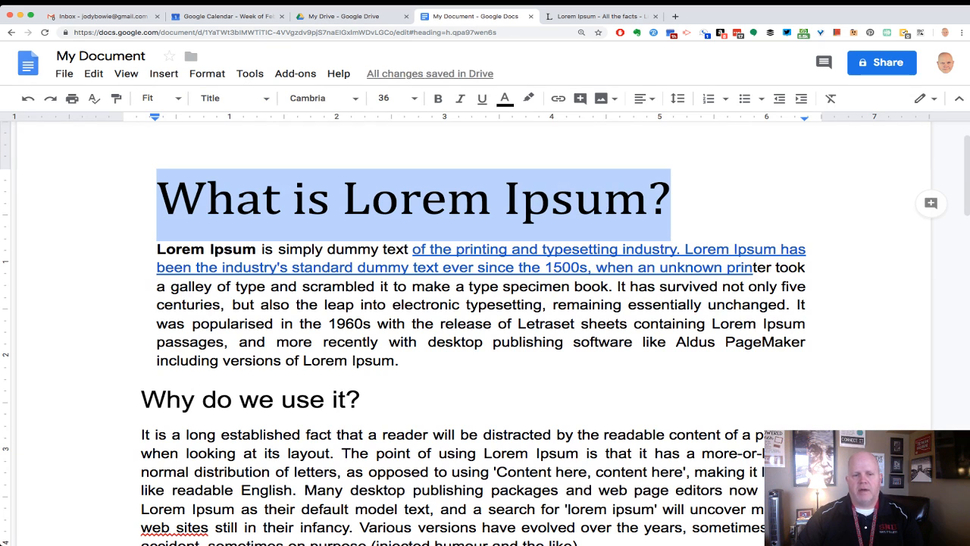
- Try the Title style on the heading "Why do we use it?" and undo it
{"action": "triple_click", "coordinate": [250, 399]}
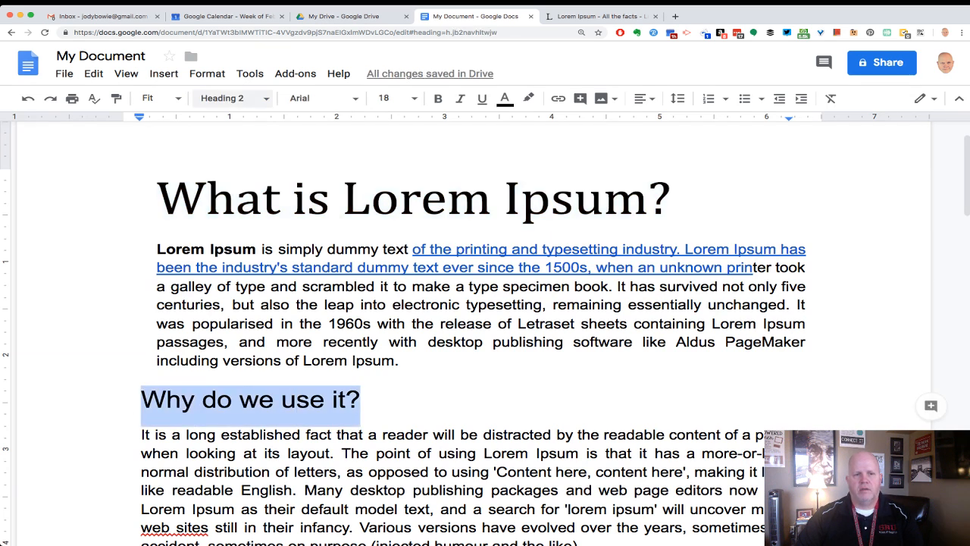
{"action": "left_click", "coordinate": [231, 99]}
{"action": "left_click", "coordinate": [248, 167]}
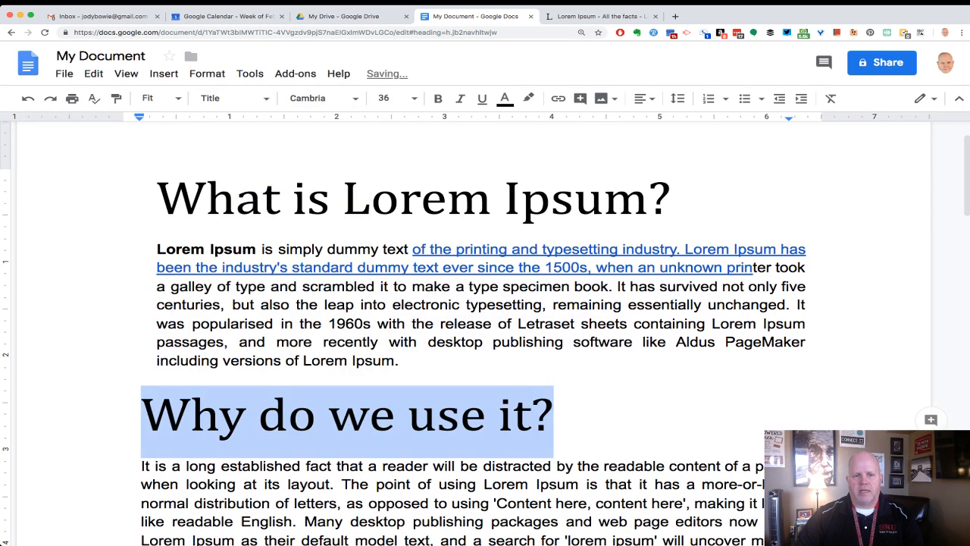
{"action": "left_click", "coordinate": [331, 199]}
{"action": "left_click", "coordinate": [329, 414]}
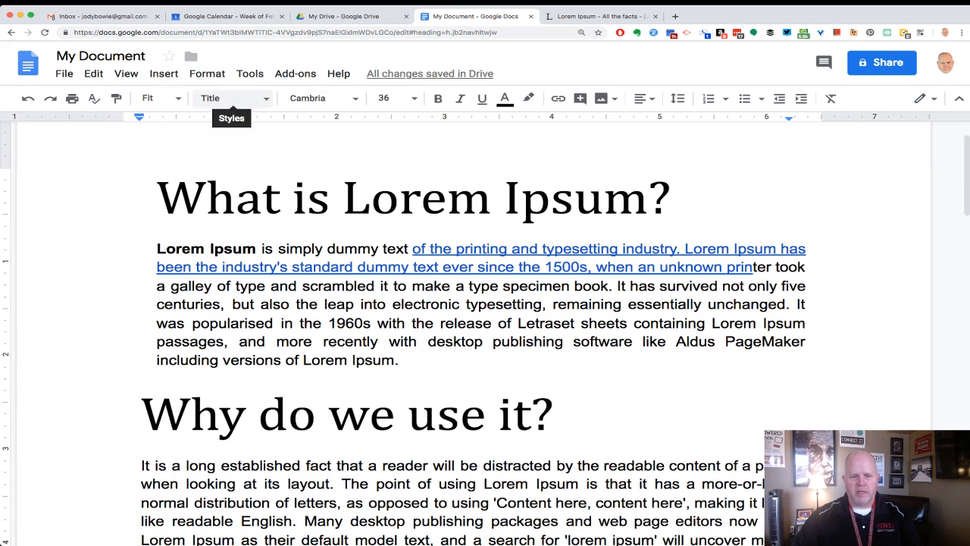
{"action": "key", "text": "super+z"}
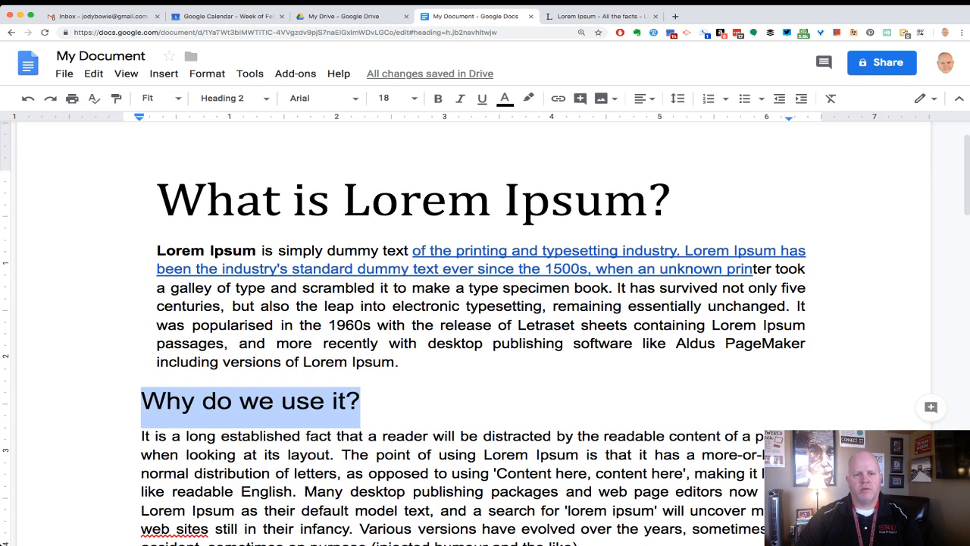
- Apply the Normal text style to everything from the heading "Where does it come from?" to the end of the document
{"action": "scroll", "coordinate": [485, 318], "scroll_direction": "up", "scroll_amount": 1}
{"action": "scroll", "coordinate": [485, 318], "scroll_direction": "up", "scroll_amount": 1}
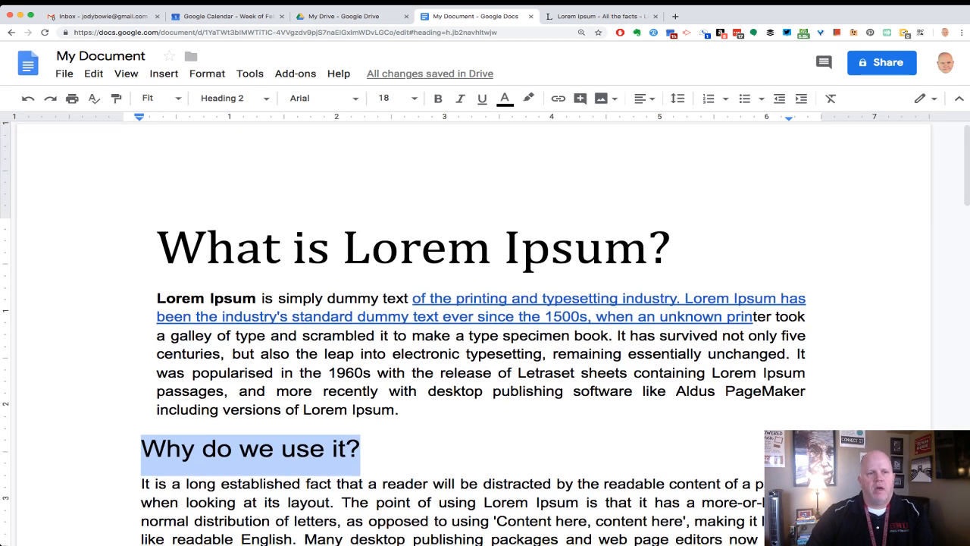
{"action": "scroll", "coordinate": [486, 334], "scroll_direction": "down", "scroll_amount": 1}
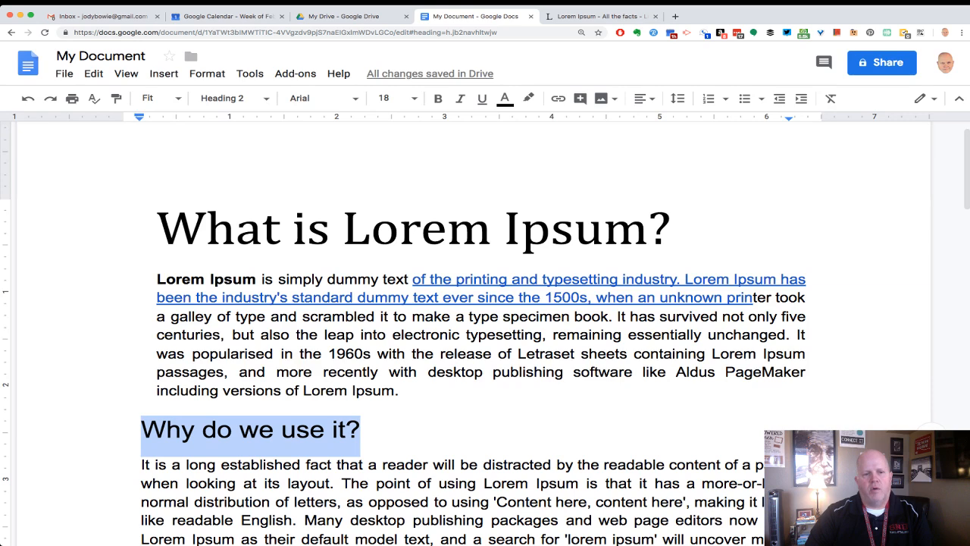
{"action": "scroll", "coordinate": [470, 326], "scroll_direction": "down", "scroll_amount": 5}
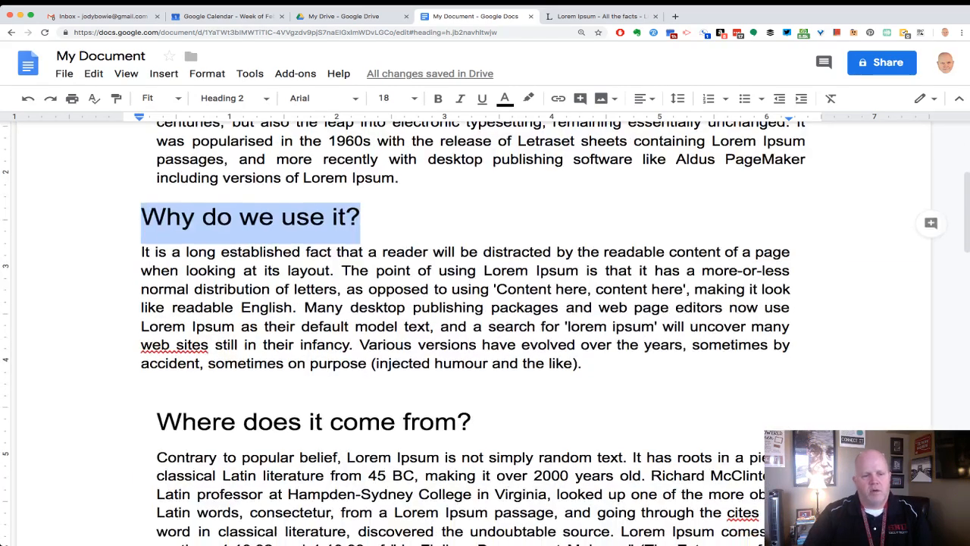
{"action": "scroll", "coordinate": [470, 326], "scroll_direction": "down", "scroll_amount": 10}
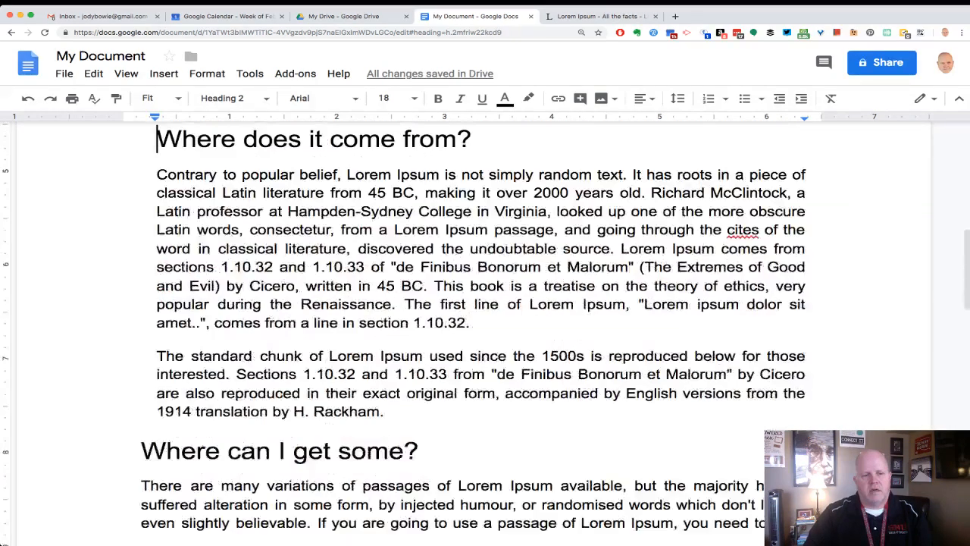
{"action": "scroll", "coordinate": [470, 326], "scroll_direction": "down", "scroll_amount": 6}
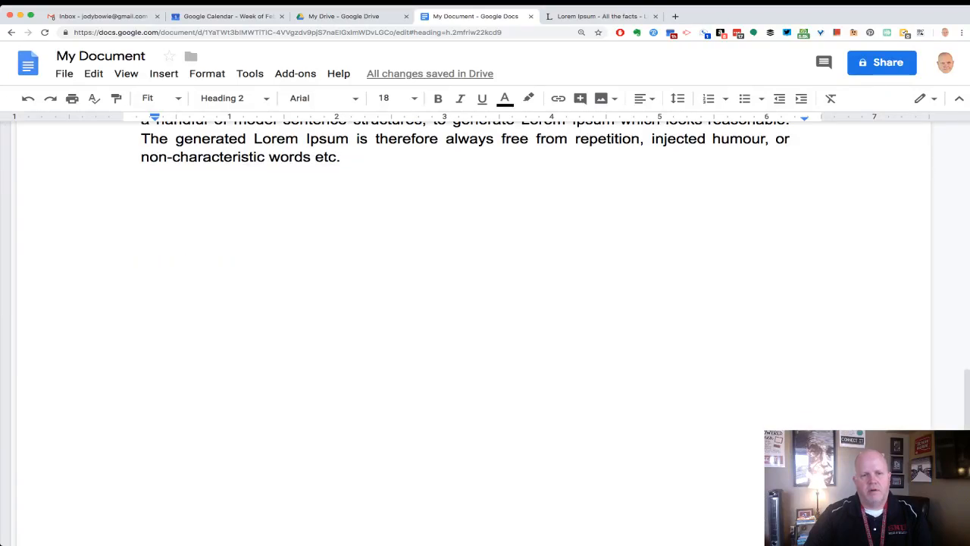
{"action": "scroll", "coordinate": [470, 326], "scroll_direction": "up", "scroll_amount": 2}
{"action": "scroll", "coordinate": [470, 326], "scroll_direction": "up", "scroll_amount": 1}
{"action": "key", "text": "super+a"}
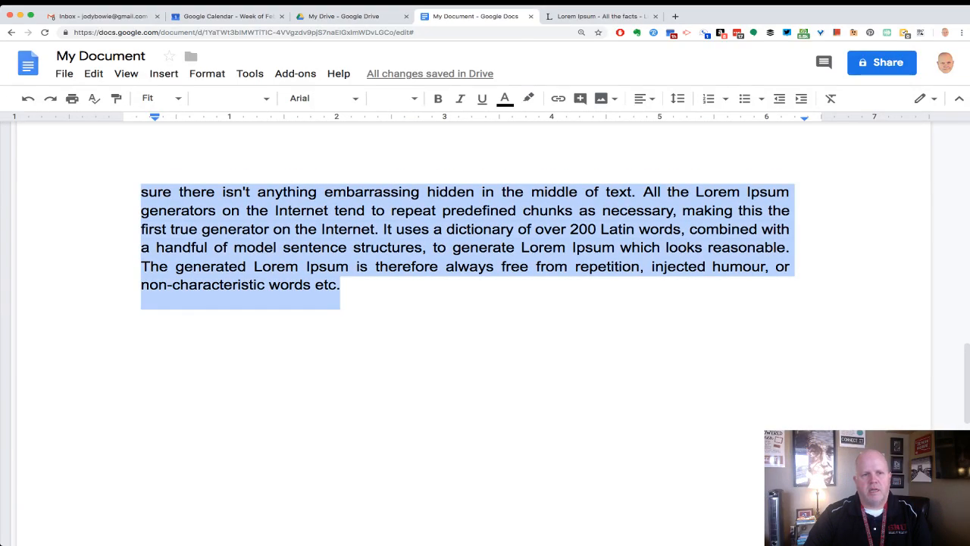
{"action": "left_click", "coordinate": [232, 98]}
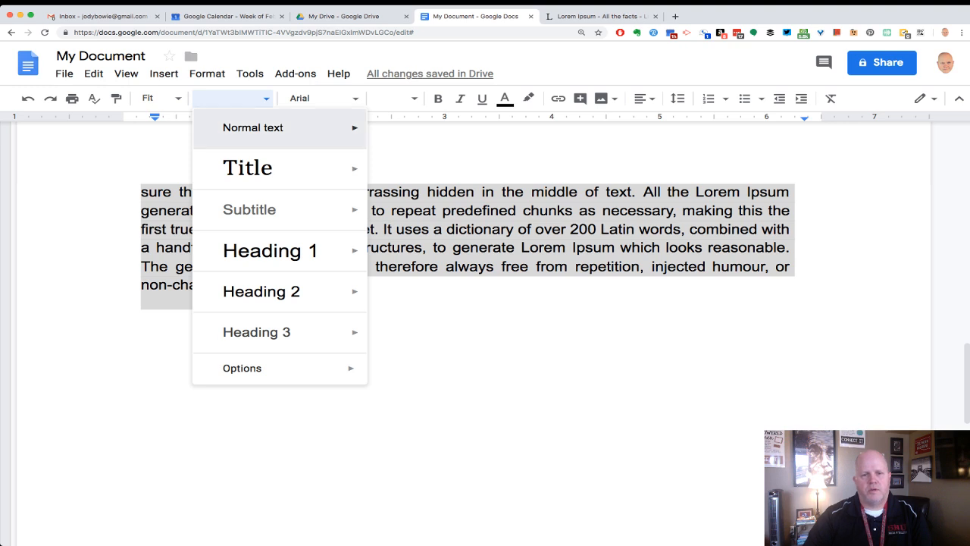
{"action": "left_click", "coordinate": [253, 128]}
{"action": "scroll", "coordinate": [470, 304], "scroll_direction": "up", "scroll_amount": 6}
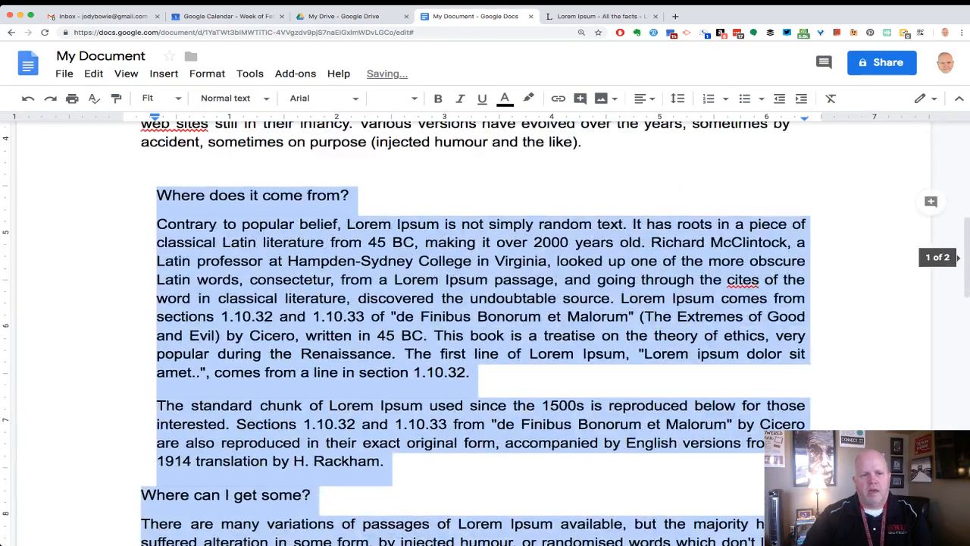
{"action": "scroll", "coordinate": [470, 304], "scroll_direction": "up", "scroll_amount": 2}
{"action": "left_click", "coordinate": [125, 280]}
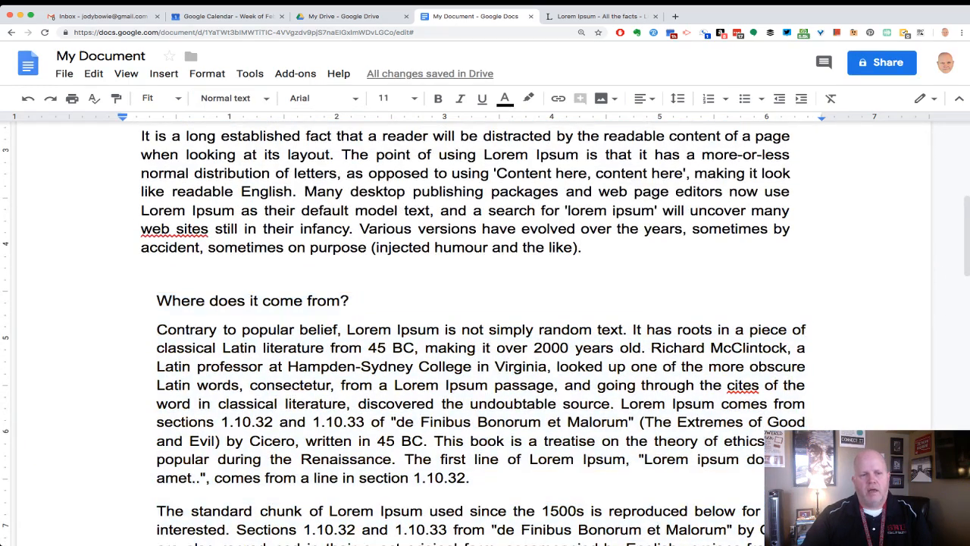
- Copy the formatting of the heading "Why do we use it?" onto "Where does it come from?" with Paint format
{"action": "left_click_drag", "start_coordinate": [156, 300], "coordinate": [350, 301]}
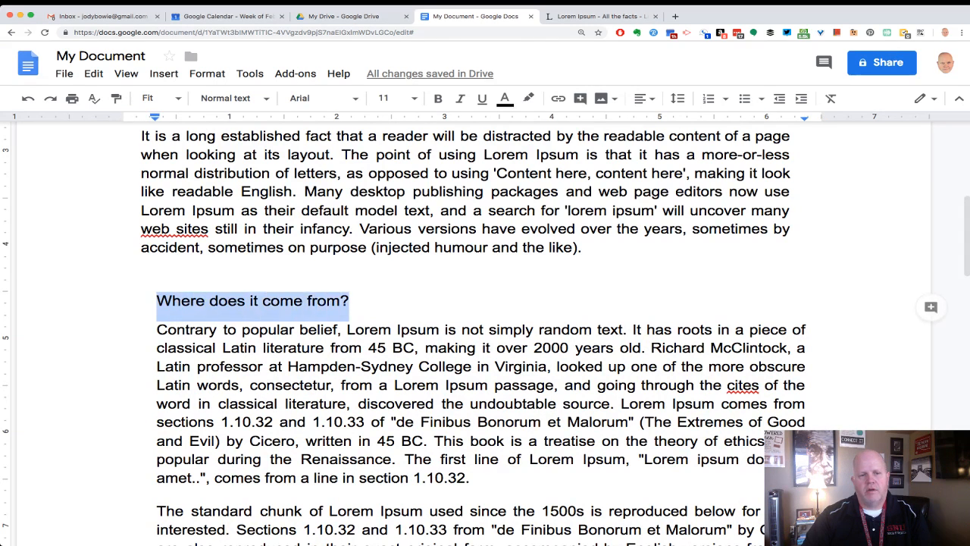
{"action": "scroll", "coordinate": [471, 334], "scroll_direction": "up", "scroll_amount": 2}
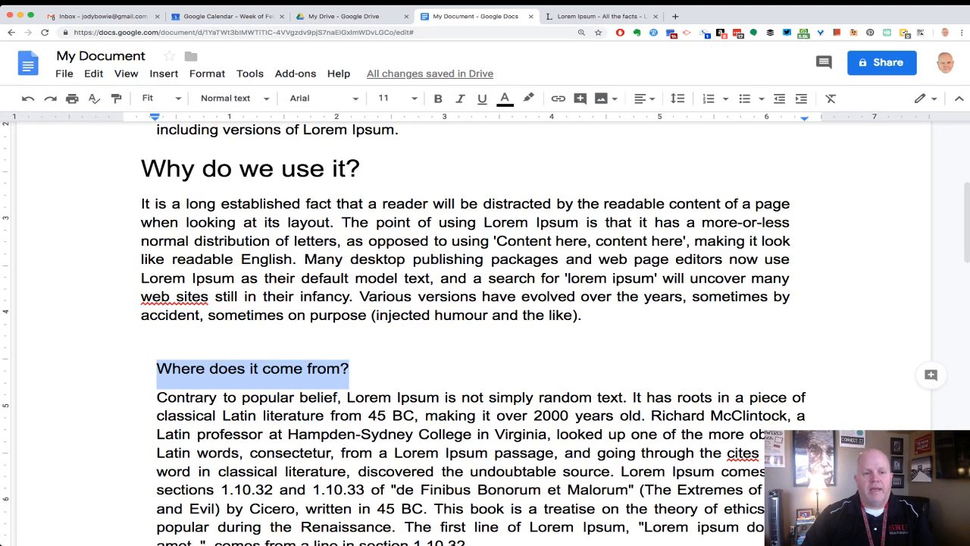
{"action": "left_click", "coordinate": [127, 349]}
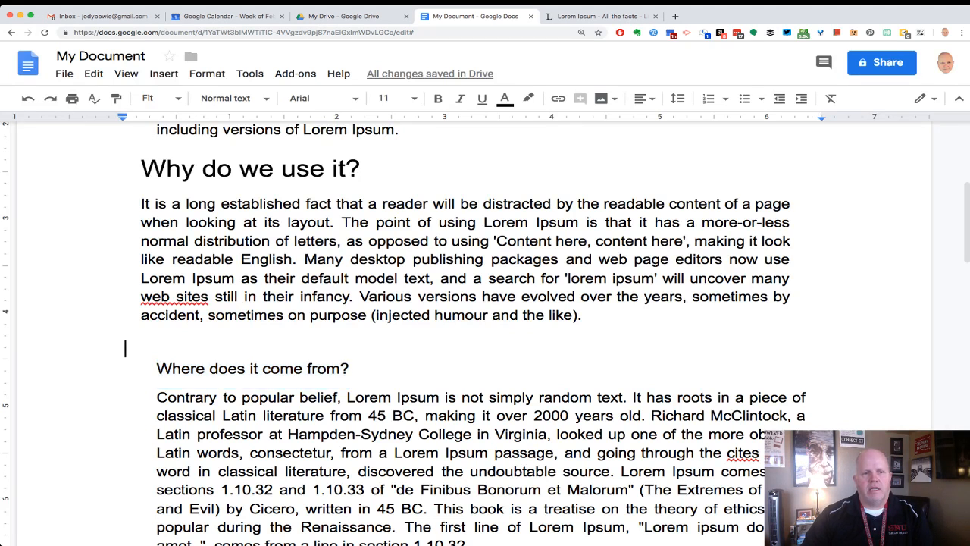
{"action": "left_click_drag", "start_coordinate": [166, 170], "coordinate": [361, 169]}
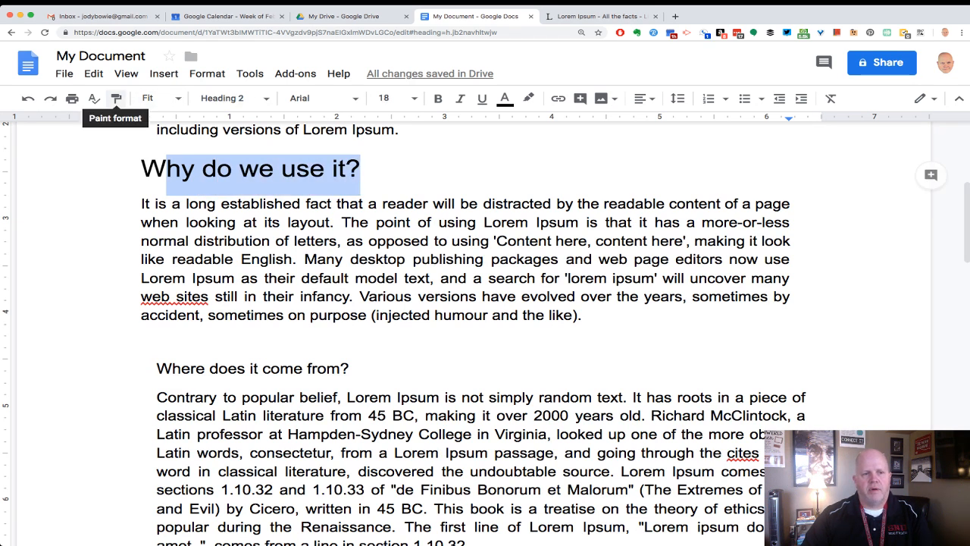
{"action": "left_click", "coordinate": [116, 99]}
{"action": "left_click_drag", "start_coordinate": [156, 368], "coordinate": [349, 369]}
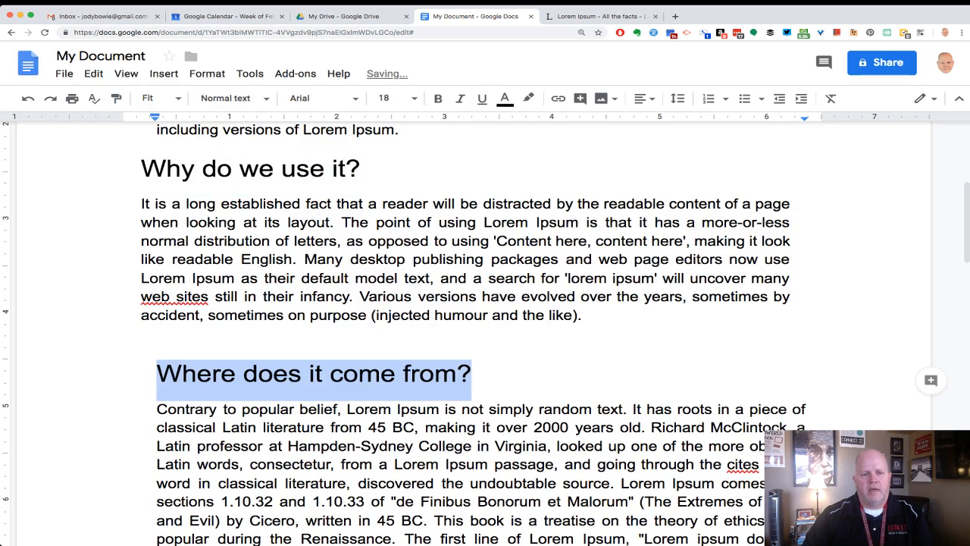
- Copy the formatting of "Where does it come from?" onto the heading "Where can I get some?" with Paint format
{"action": "scroll", "coordinate": [473, 333], "scroll_direction": "down", "scroll_amount": 1}
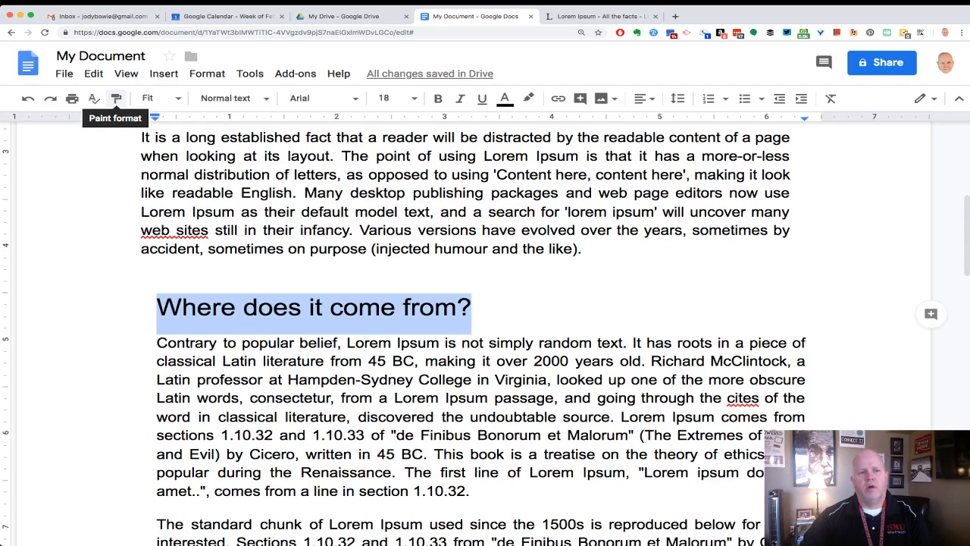
{"action": "left_click", "coordinate": [116, 99]}
{"action": "scroll", "coordinate": [470, 341], "scroll_direction": "down", "scroll_amount": 2}
{"action": "scroll", "coordinate": [486, 318], "scroll_direction": "down", "scroll_amount": 5}
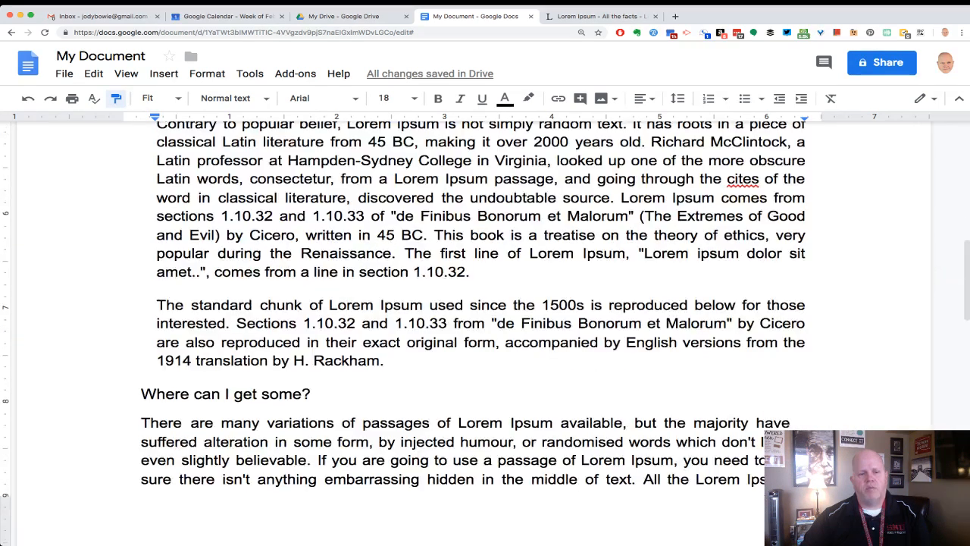
{"action": "left_click_drag", "start_coordinate": [141, 307], "coordinate": [311, 306]}
- Copy the formatting of "Where can I get some?" onto the heading "Why do we use it?" with Paint format
{"action": "scroll", "coordinate": [486, 318], "scroll_direction": "down", "scroll_amount": 5}
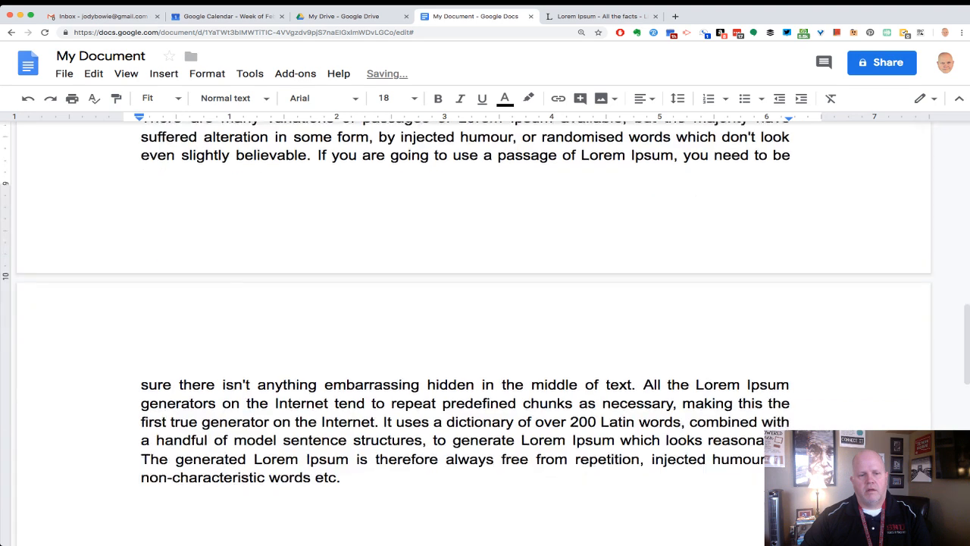
{"action": "scroll", "coordinate": [485, 333], "scroll_direction": "up", "scroll_amount": 10}
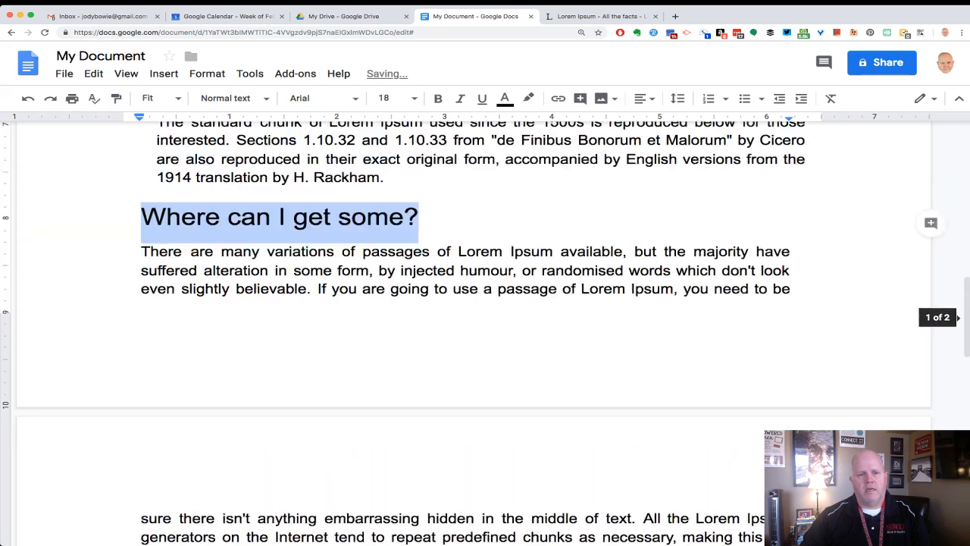
{"action": "scroll", "coordinate": [485, 333], "scroll_direction": "up", "scroll_amount": 1}
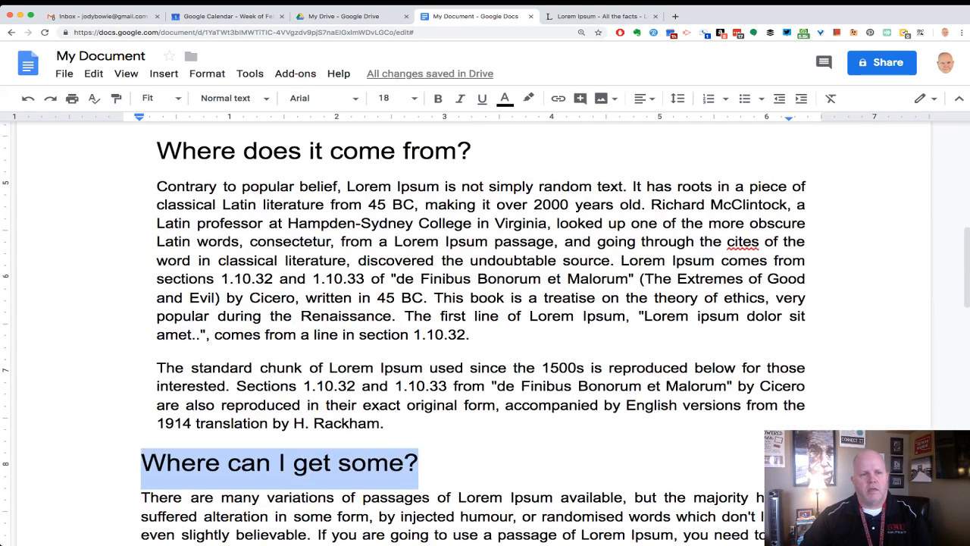
{"action": "left_click", "coordinate": [116, 98]}
{"action": "scroll", "coordinate": [485, 334], "scroll_direction": "up", "scroll_amount": 6}
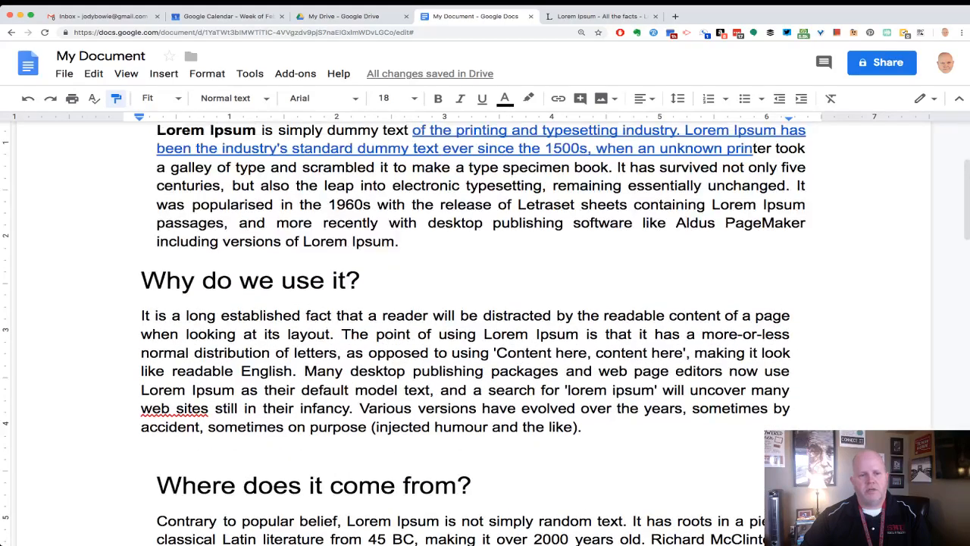
{"action": "left_click_drag", "start_coordinate": [141, 280], "coordinate": [374, 286]}
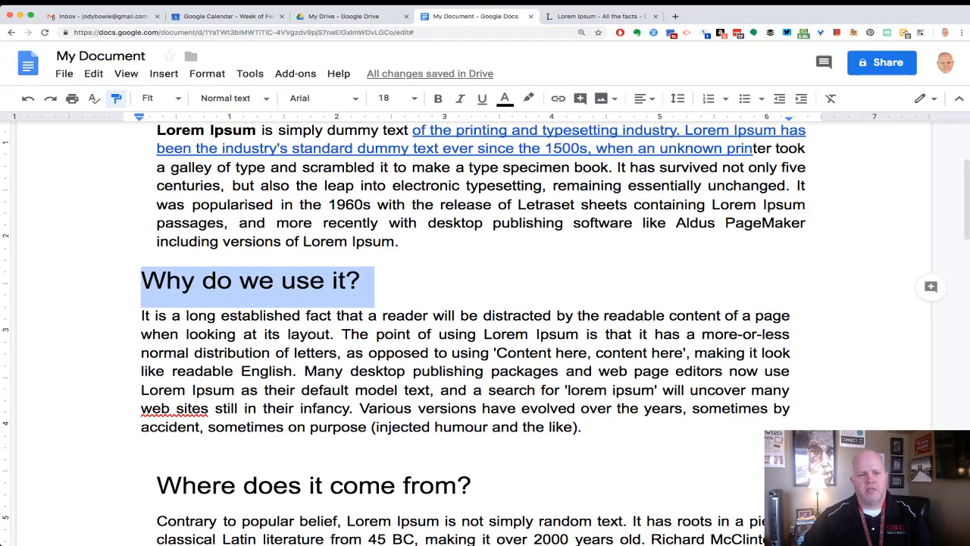
- Set the first paragraph's opening words "Lorem Ipsum is simply dummy text" in the Calibri font
{"action": "scroll", "coordinate": [485, 333], "scroll_direction": "up", "scroll_amount": 3}
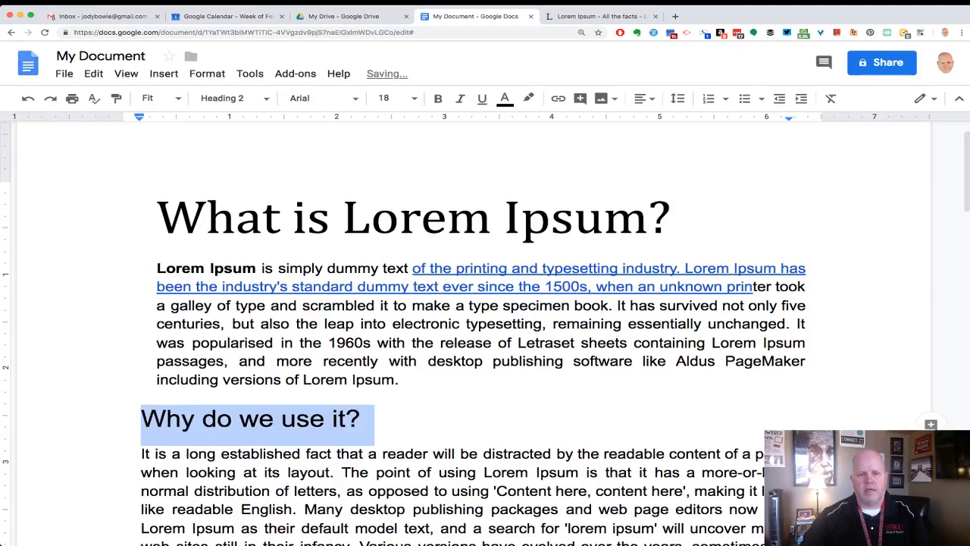
{"action": "scroll", "coordinate": [485, 333], "scroll_direction": "up", "scroll_amount": 1}
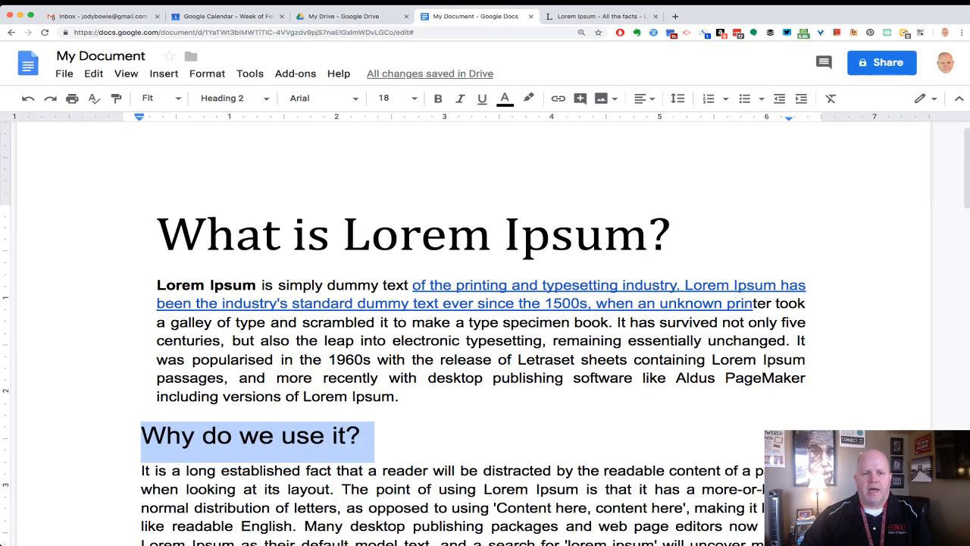
{"action": "left_click_drag", "start_coordinate": [157, 286], "coordinate": [410, 285]}
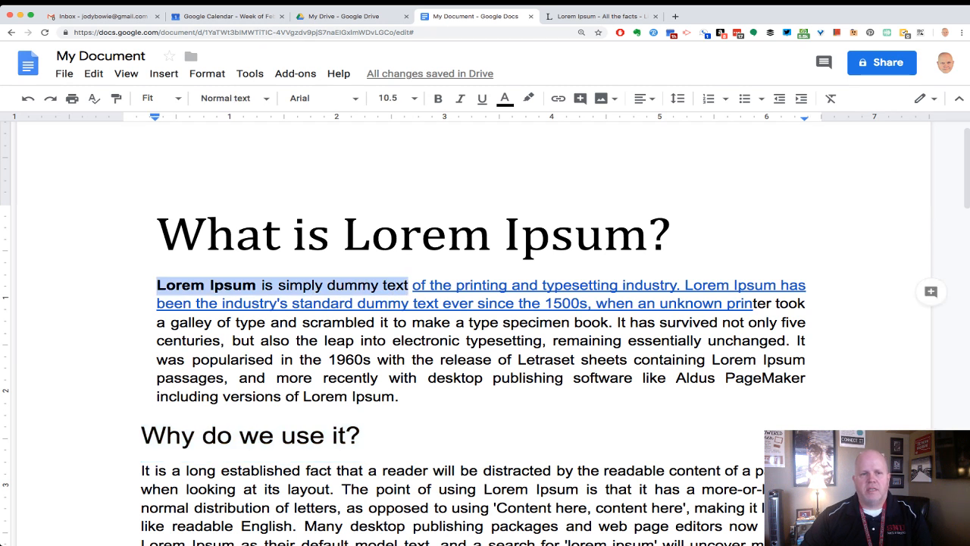
{"action": "left_click", "coordinate": [318, 99]}
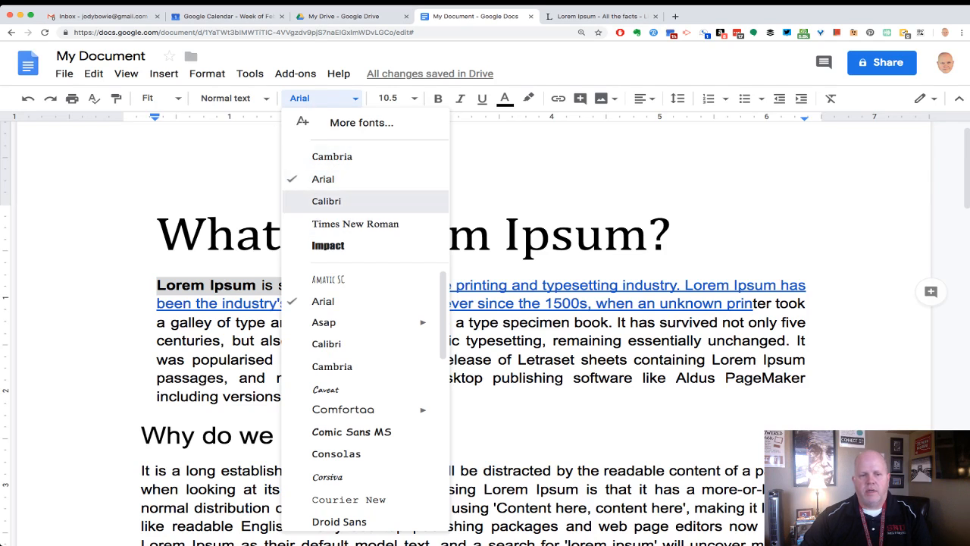
{"action": "left_click", "coordinate": [326, 201]}
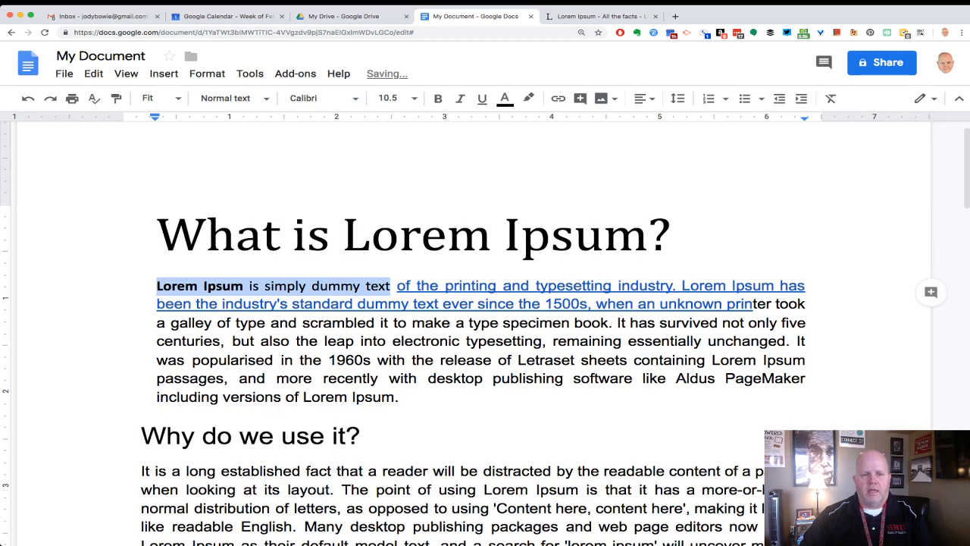
{"action": "left_click", "coordinate": [292, 235]}
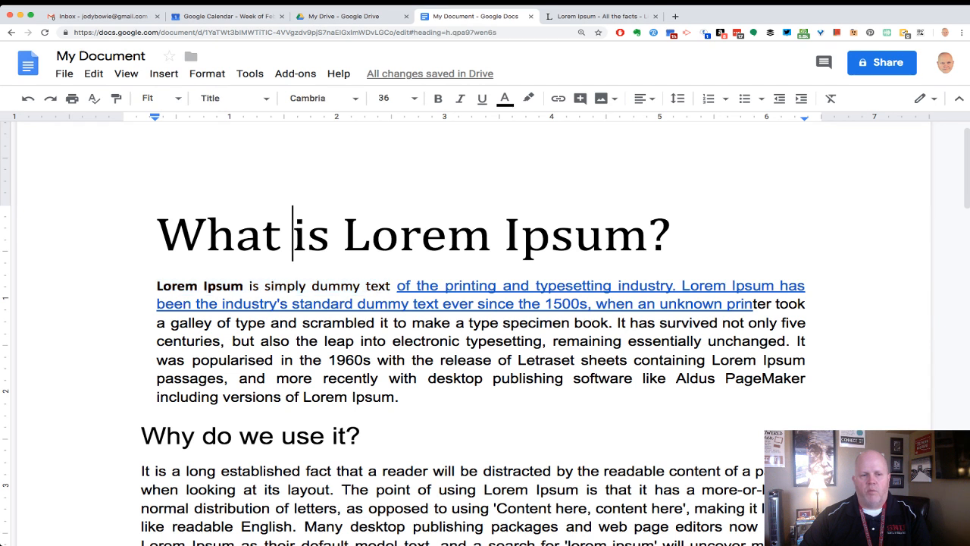
- Copy the bold formatting of "Lorem Ipsum" onto the first paragraph's ending from "but also the leap" onward with Paint format
{"action": "left_click_drag", "start_coordinate": [156, 286], "coordinate": [243, 286]}
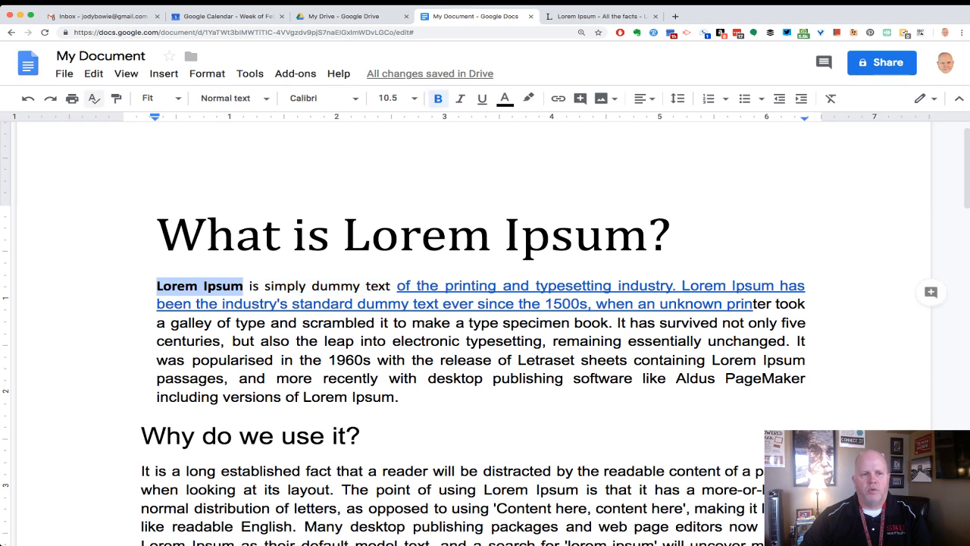
{"action": "left_click", "coordinate": [116, 98]}
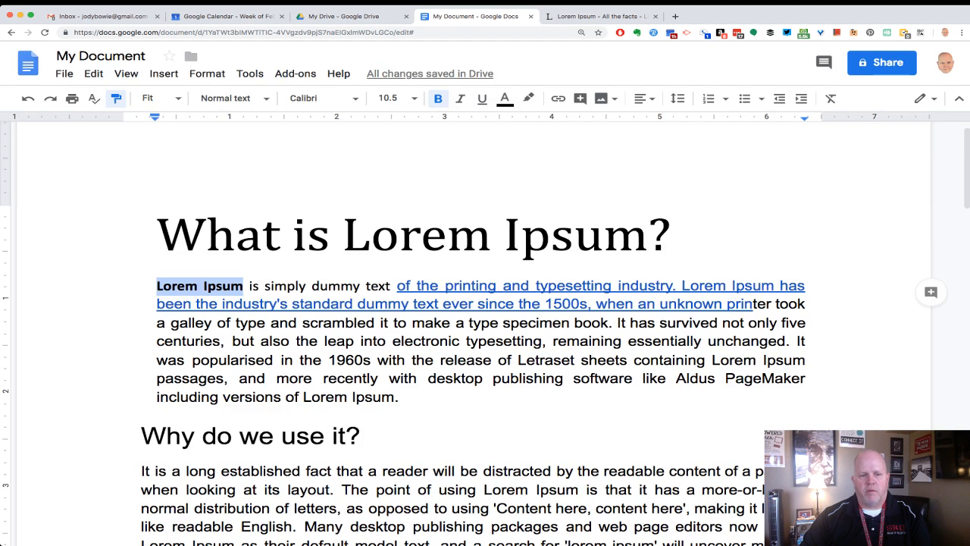
{"action": "mouse_move", "coordinate": [231, 342]}
{"action": "left_mouse_down"}
{"action": "mouse_move", "coordinate": [393, 397]}
{"action": "mouse_move", "coordinate": [395, 413]}
{"action": "left_mouse_up"}
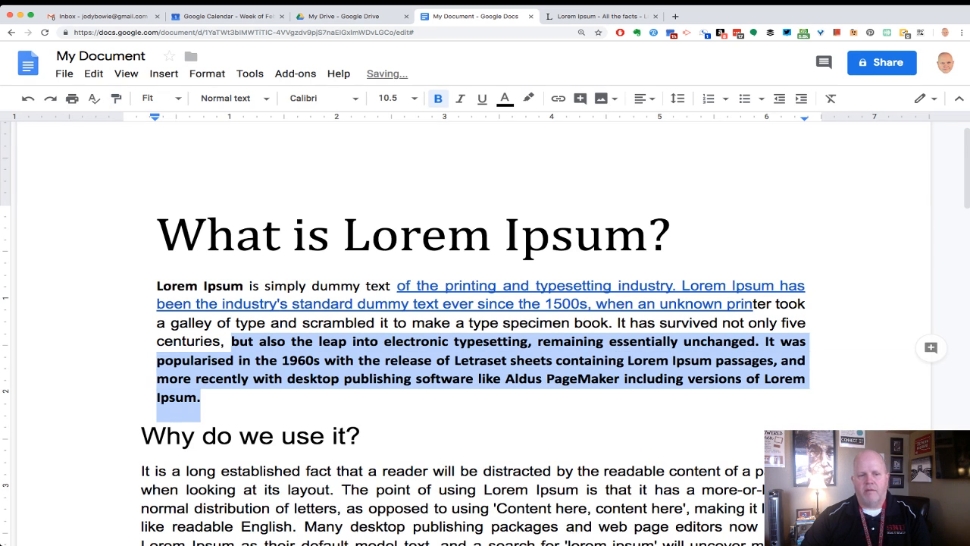
- Apply the Normal text style to the whole first paragraph below the title
{"action": "left_click_drag", "start_coordinate": [163, 286], "coordinate": [230, 286]}
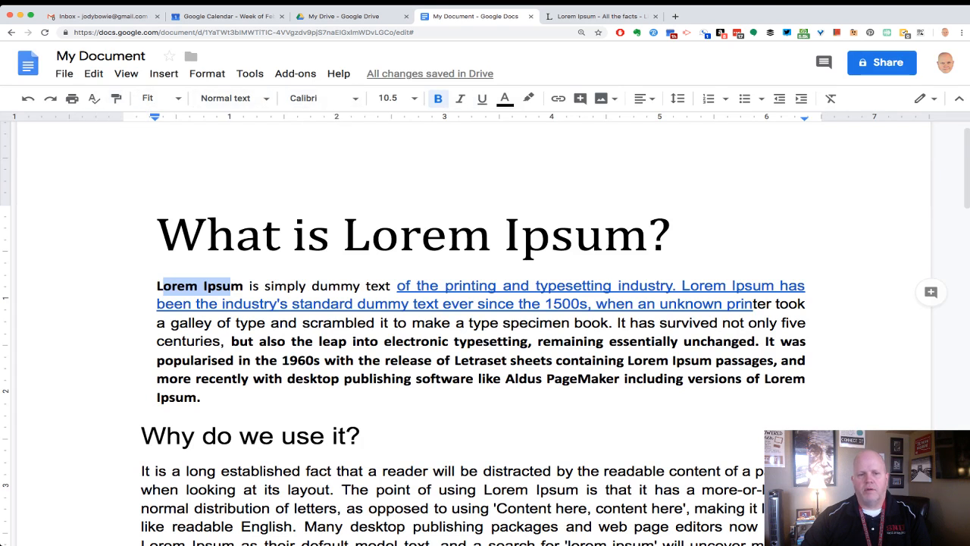
{"action": "left_click_drag", "start_coordinate": [157, 286], "coordinate": [208, 398]}
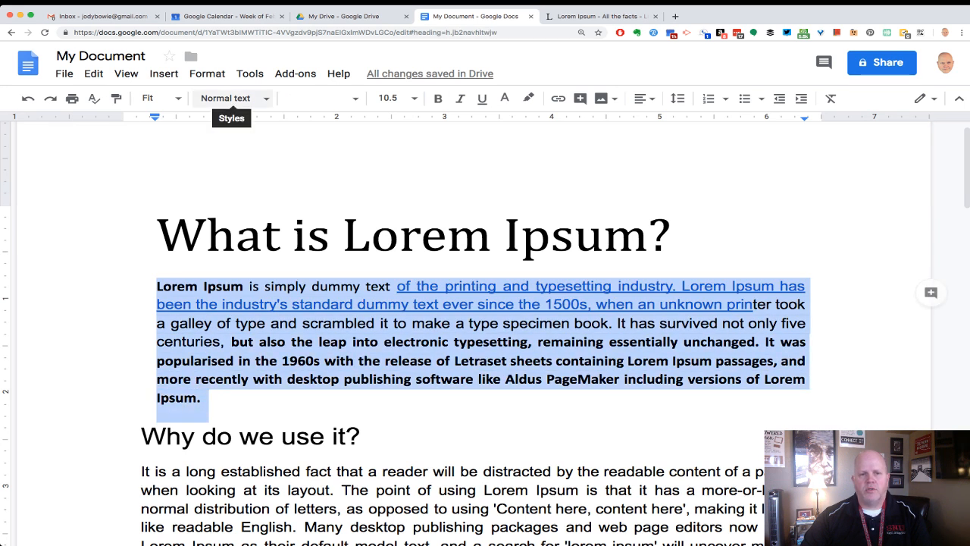
{"action": "left_click", "coordinate": [227, 99]}
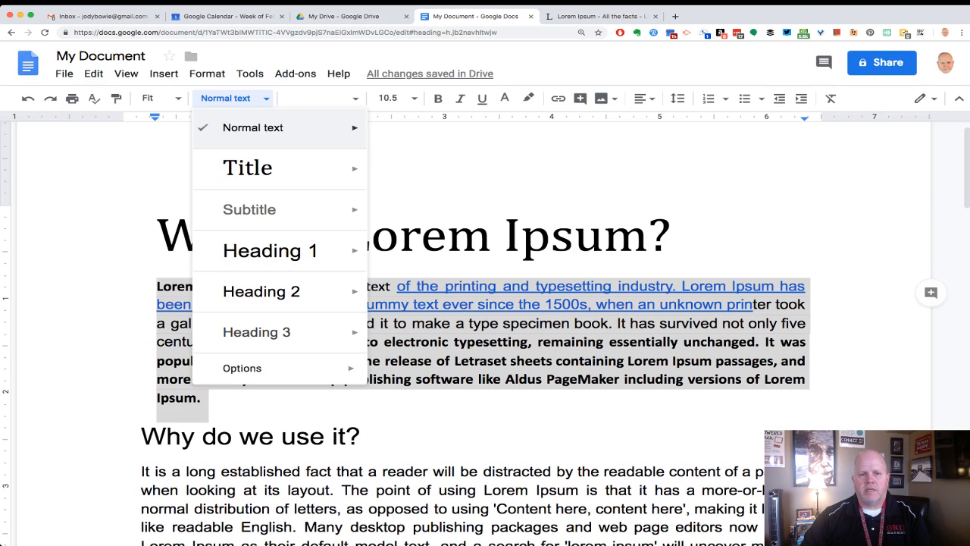
{"action": "left_click", "coordinate": [253, 128]}
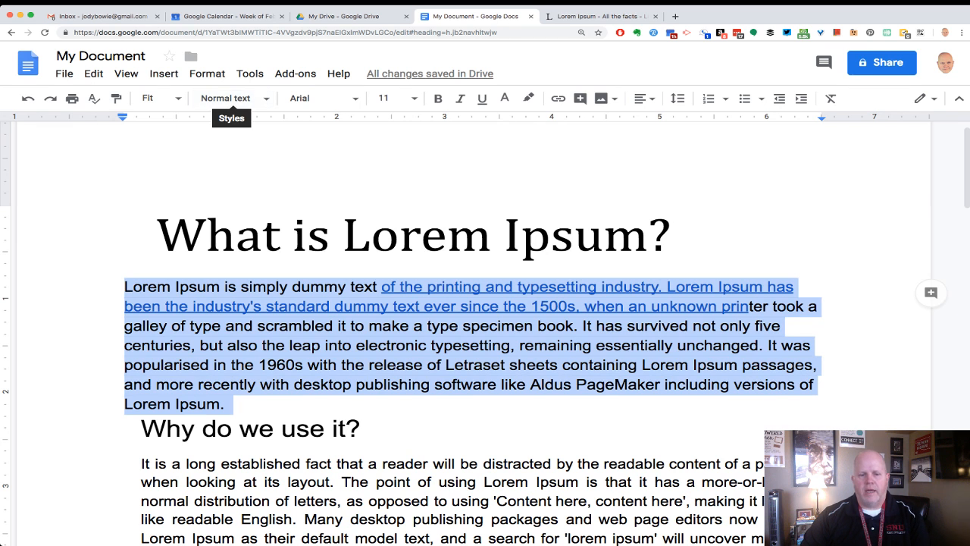
- Align everything from the heading "Why do we use it?" to the document's end with the page margin by setting its left indent to 0
{"action": "scroll", "coordinate": [486, 334], "scroll_direction": "down", "scroll_amount": 3}
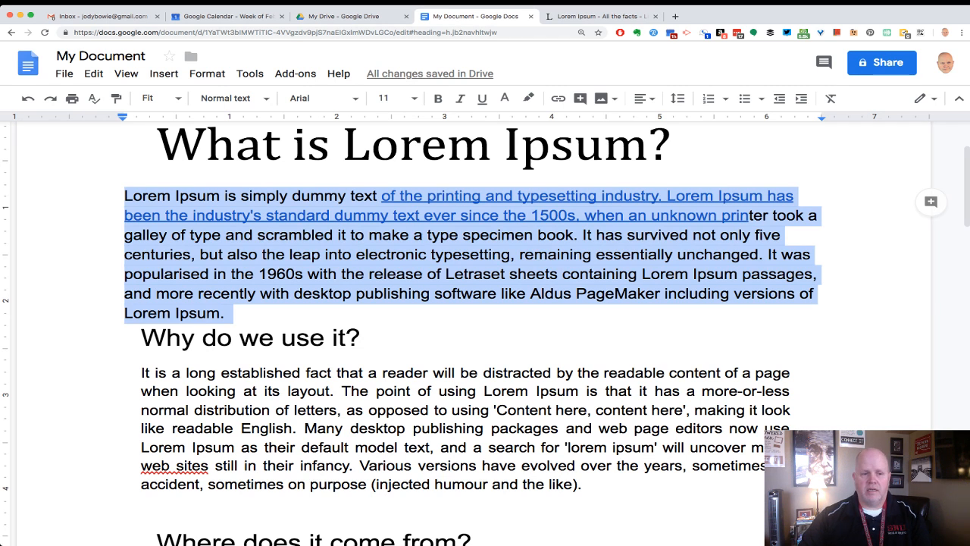
{"action": "scroll", "coordinate": [485, 334], "scroll_direction": "down", "scroll_amount": 2}
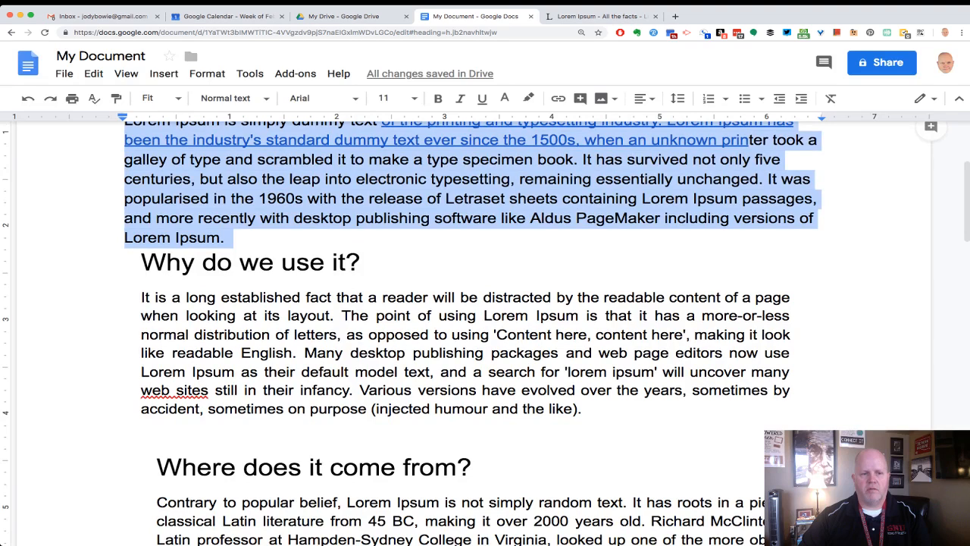
{"action": "left_click", "coordinate": [141, 263]}
{"action": "scroll", "coordinate": [473, 334], "scroll_direction": "down", "scroll_amount": 6}
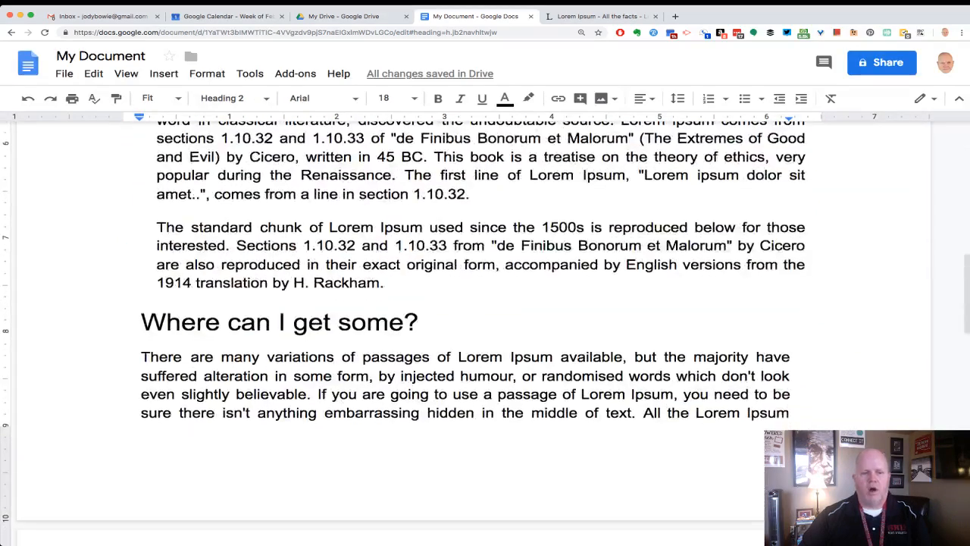
{"action": "scroll", "coordinate": [473, 334], "scroll_direction": "down", "scroll_amount": 1}
{"action": "scroll", "coordinate": [473, 334], "scroll_direction": "down", "scroll_amount": 2}
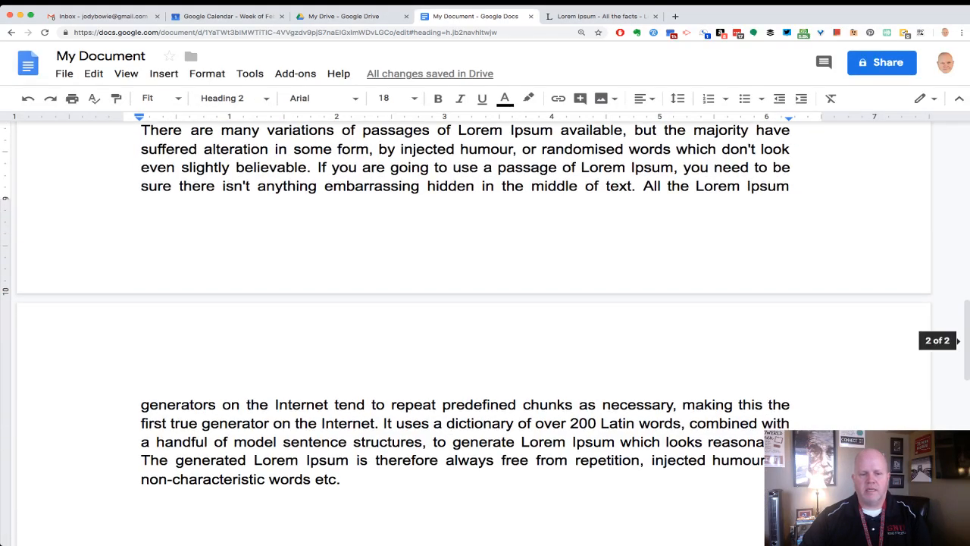
{"action": "key", "text": "ctrl+a"}
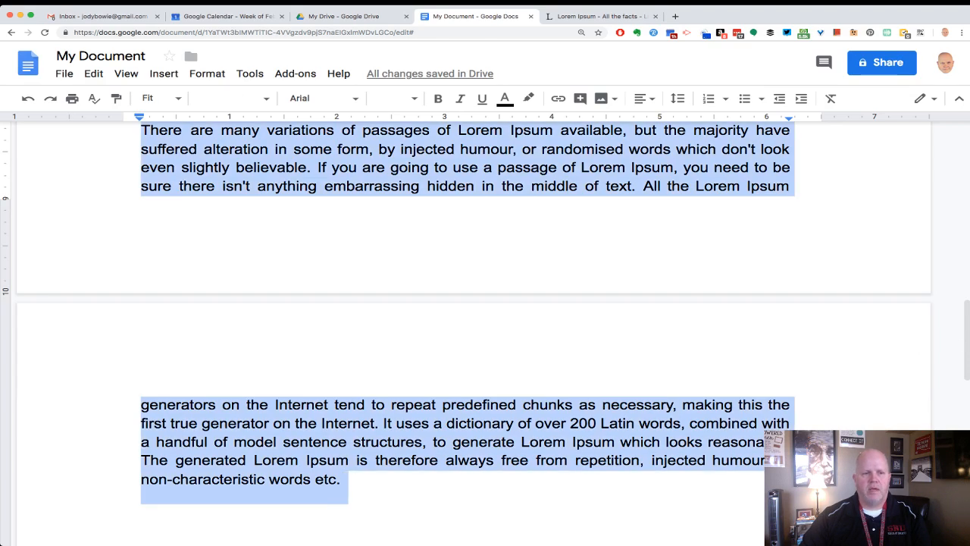
{"action": "scroll", "coordinate": [485, 334], "scroll_direction": "up", "scroll_amount": 6}
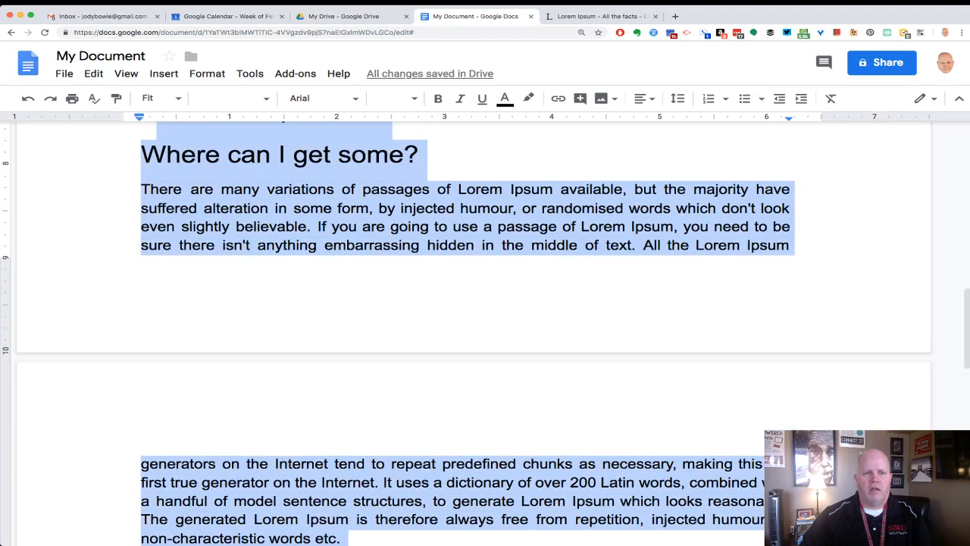
{"action": "scroll", "coordinate": [485, 333], "scroll_direction": "up", "scroll_amount": 4}
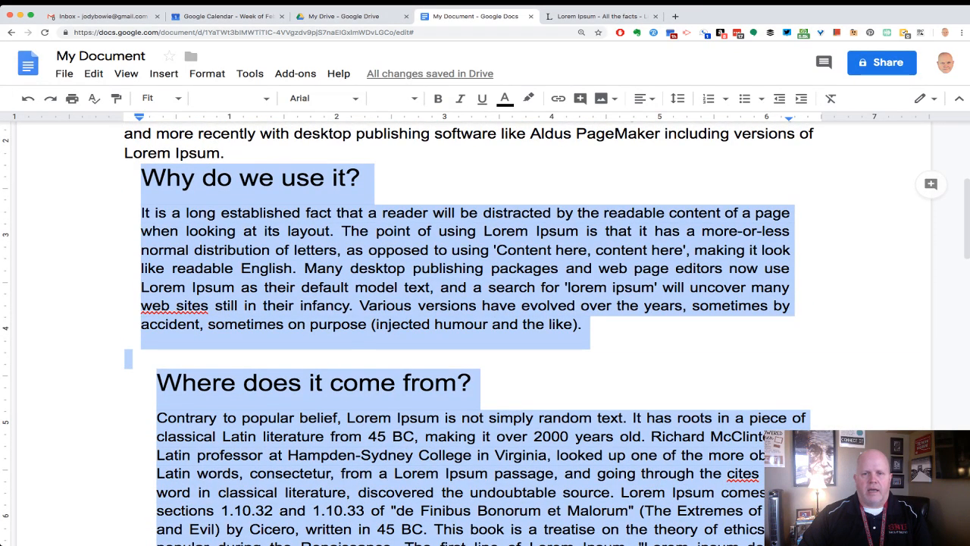
{"action": "scroll", "coordinate": [485, 334], "scroll_direction": "up", "scroll_amount": 2}
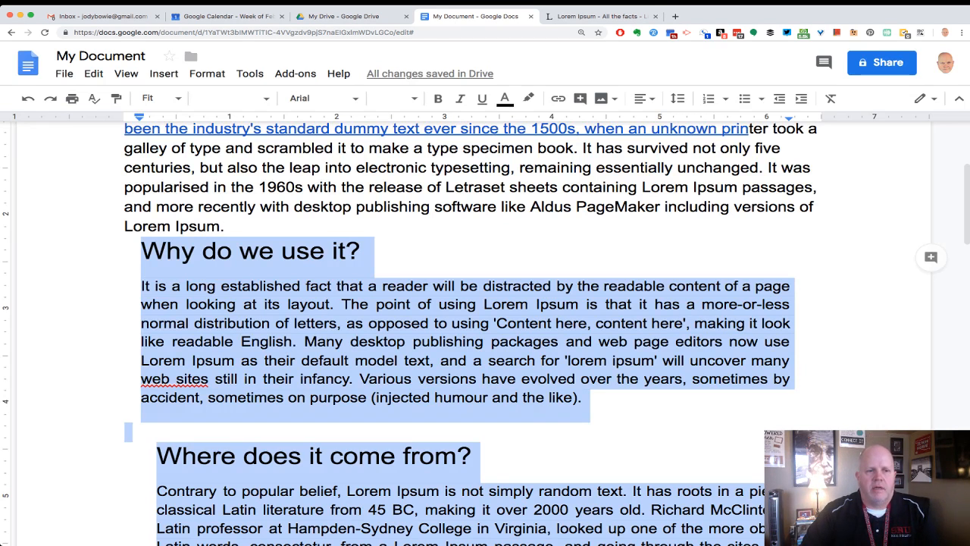
{"action": "left_click_drag", "start_coordinate": [140, 118], "coordinate": [123, 117]}
{"action": "scroll", "coordinate": [153, 349], "scroll_direction": "down", "scroll_amount": 5}
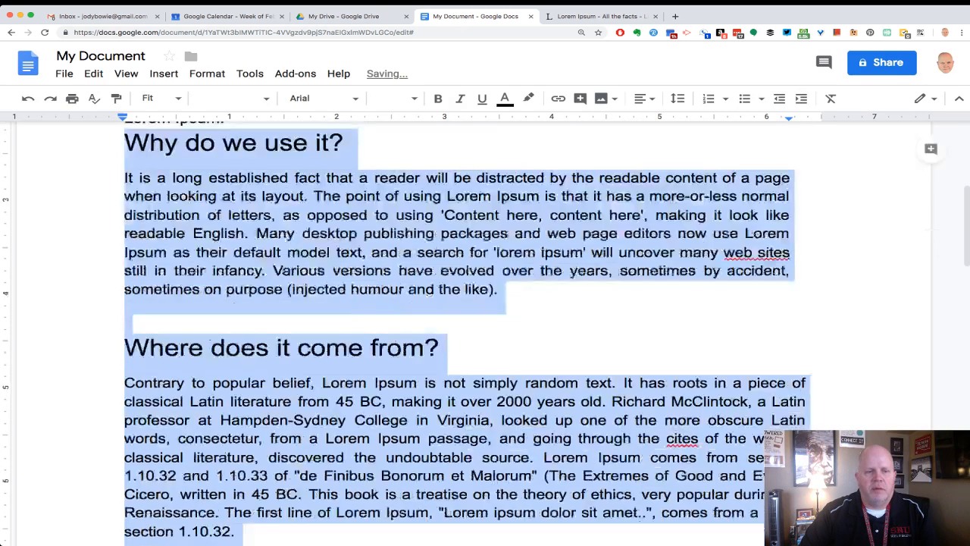
{"action": "left_click", "coordinate": [153, 350]}
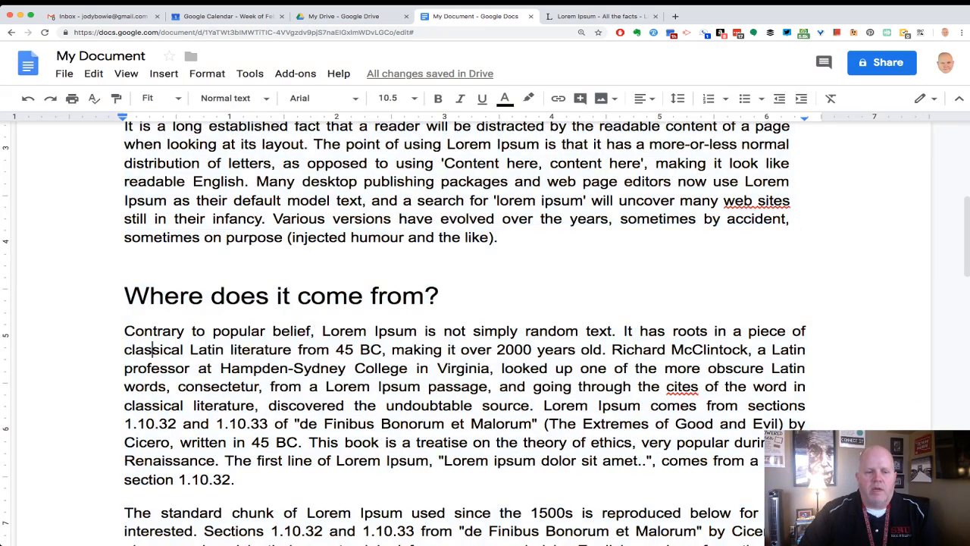
- Split the "The standard chunk of" paragraph into separate lines after "chunk of", "used since", "is reproduced" and "those interested."
{"action": "scroll", "coordinate": [154, 349], "scroll_direction": "down", "scroll_amount": 3}
{"action": "scroll", "coordinate": [465, 337], "scroll_direction": "down", "scroll_amount": 2}
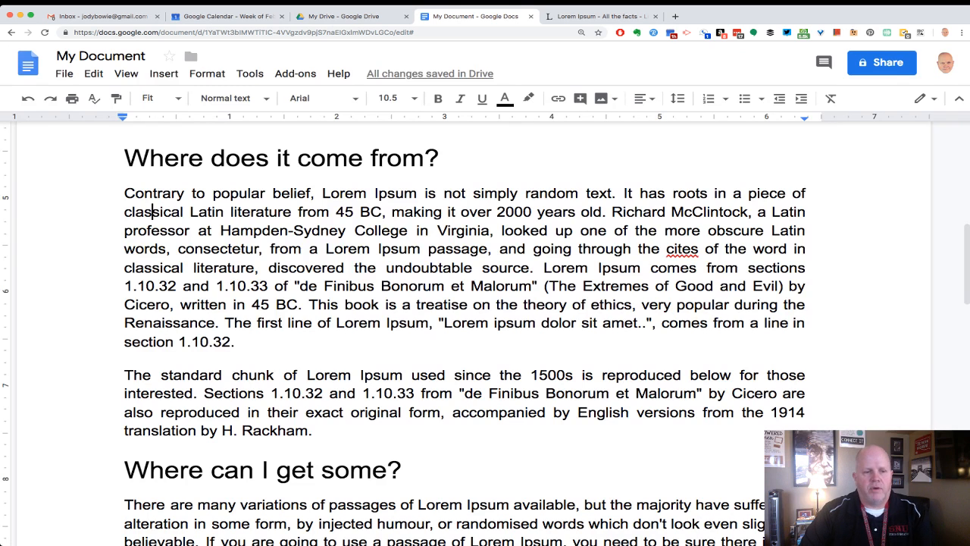
{"action": "scroll", "coordinate": [465, 337], "scroll_direction": "down", "scroll_amount": 3}
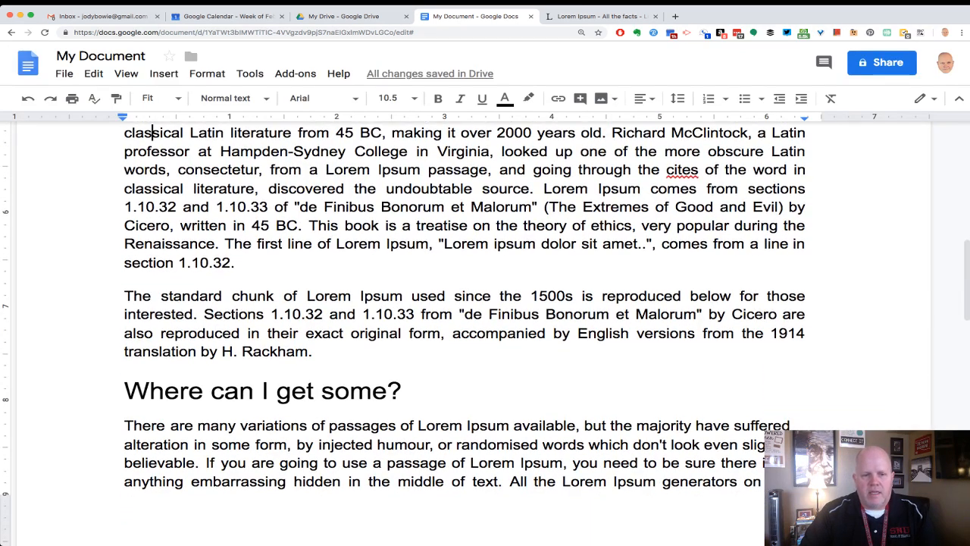
{"action": "left_click", "coordinate": [307, 296]}
{"action": "key", "text": "Return"}
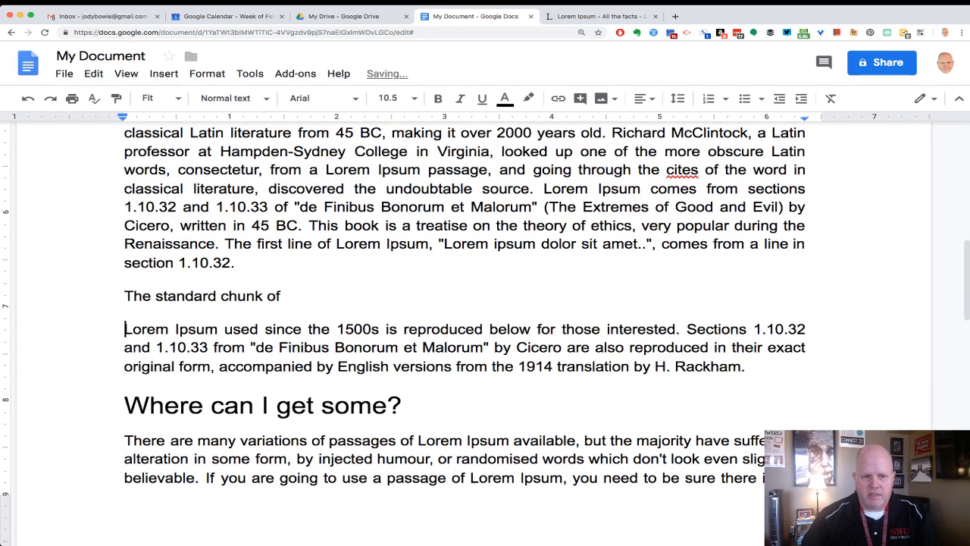
{"action": "left_click", "coordinate": [309, 330]}
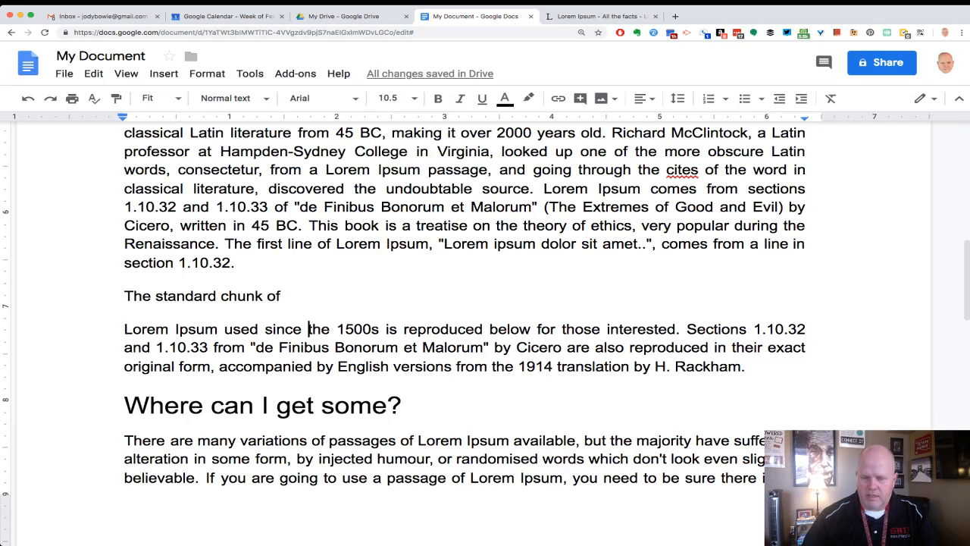
{"action": "key", "text": "Return"}
{"action": "left_click", "coordinate": [315, 362]}
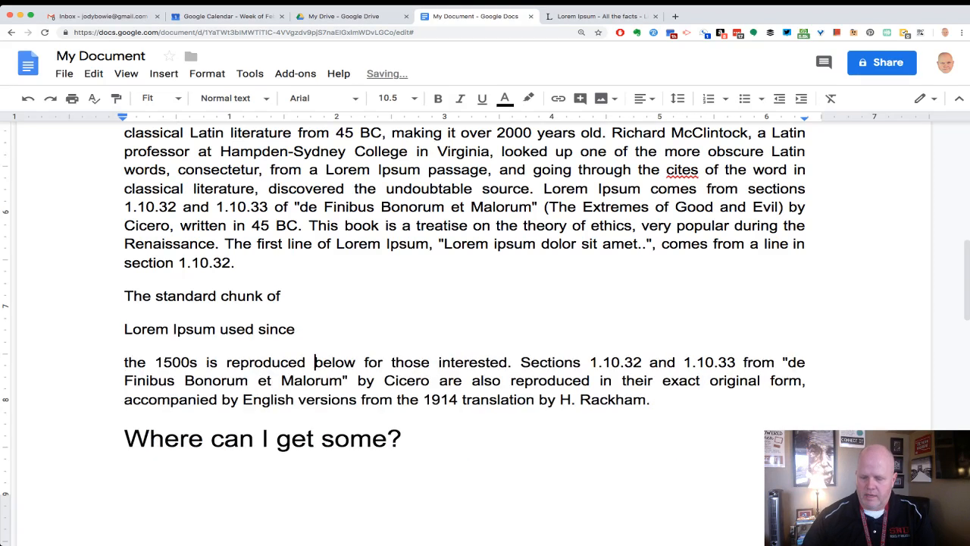
{"action": "key", "text": "Return"}
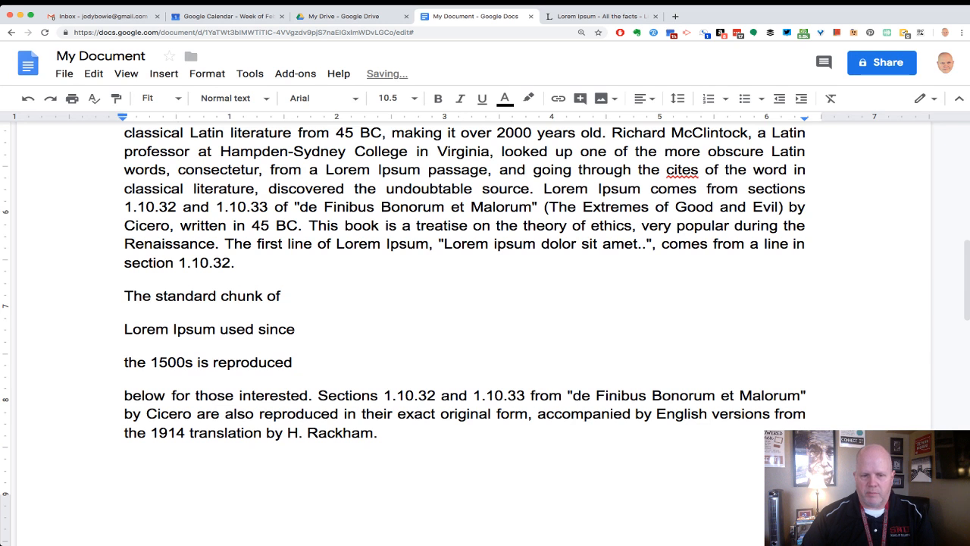
{"action": "left_click", "coordinate": [318, 395]}
{"action": "key", "text": "Return"}
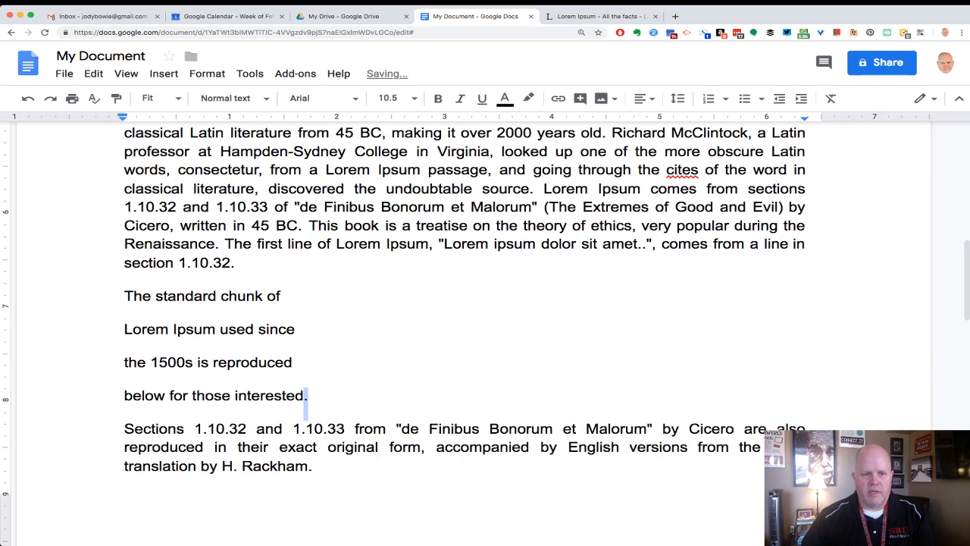
- Turn the four short lines from "The standard chunk of" to "below for those interested." into a numbered list
{"action": "left_click_drag", "start_coordinate": [307, 396], "coordinate": [124, 296]}
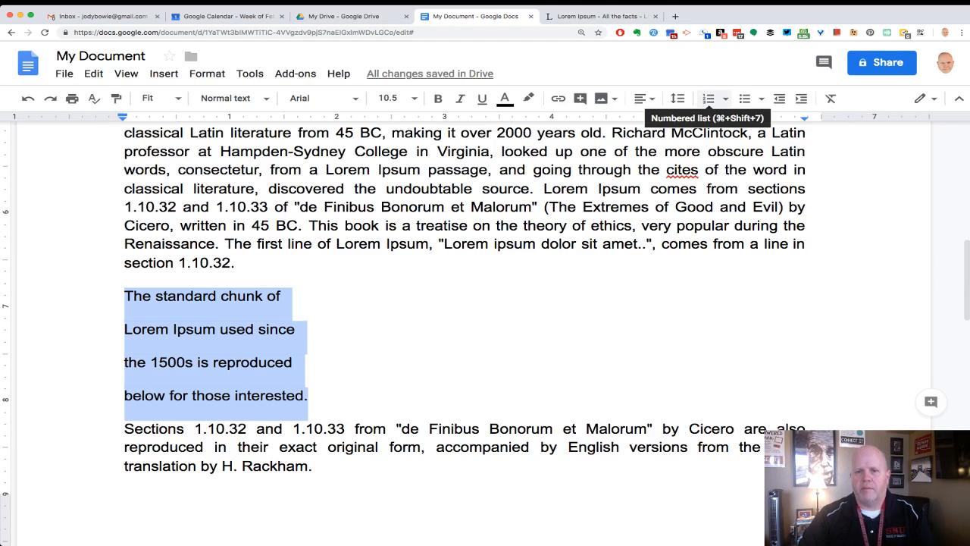
{"action": "left_click", "coordinate": [709, 99]}
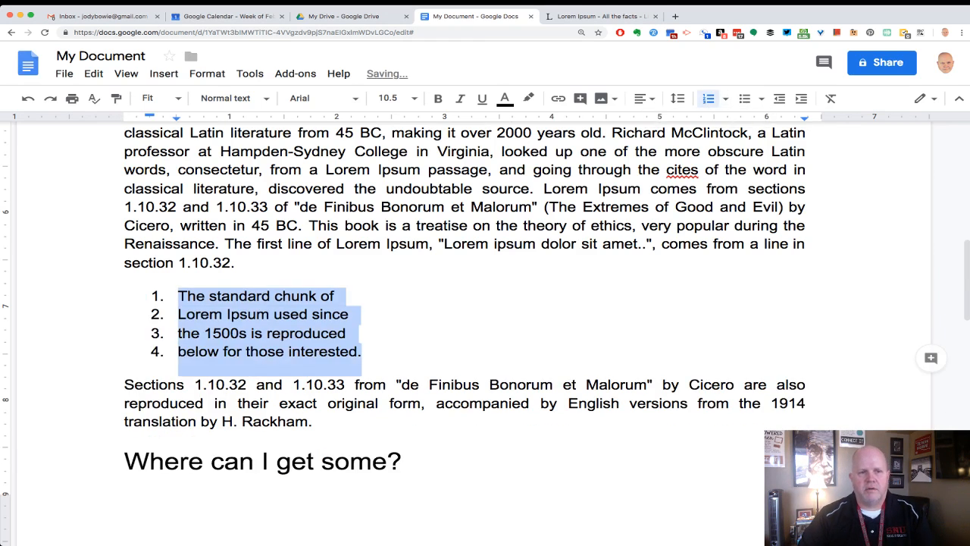
{"action": "left_click", "coordinate": [339, 296]}
- Try reducing the left indent of only the first list item to 0.25 inch, and undo it
{"action": "left_click", "coordinate": [179, 296]}
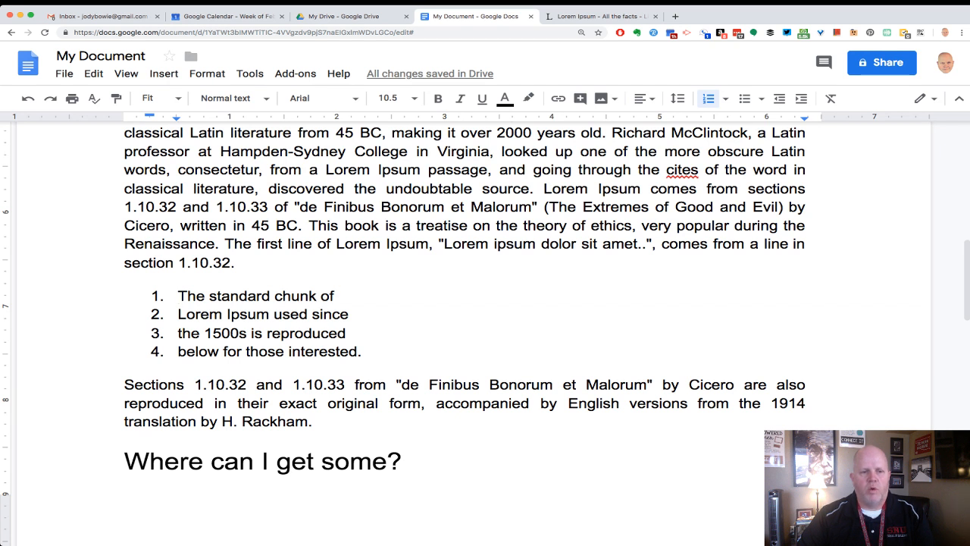
{"action": "left_click_drag", "start_coordinate": [176, 119], "coordinate": [150, 118]}
{"action": "key", "text": "super+z"}
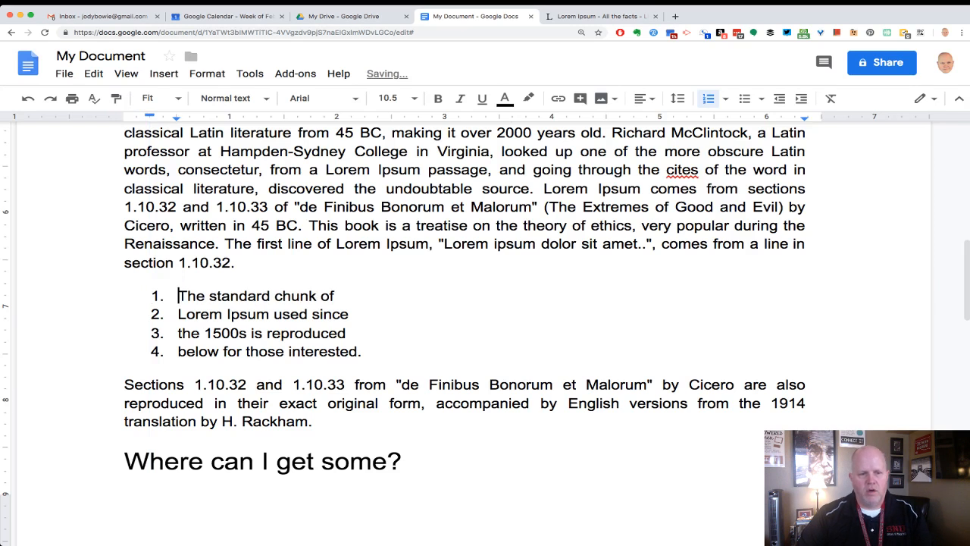
- Set the left indent of all four numbered items to 0.25 inch so the numbers line up with the page margin
{"action": "scroll", "coordinate": [363, 347], "scroll_direction": "down", "scroll_amount": 1}
{"action": "left_click_drag", "start_coordinate": [363, 346], "coordinate": [177, 291]}
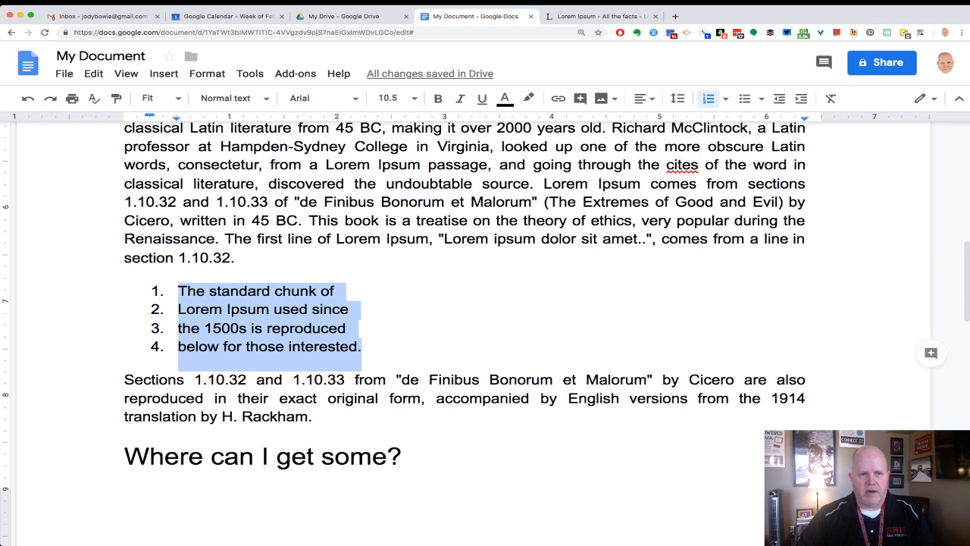
{"action": "left_click_drag", "start_coordinate": [176, 118], "coordinate": [150, 118]}
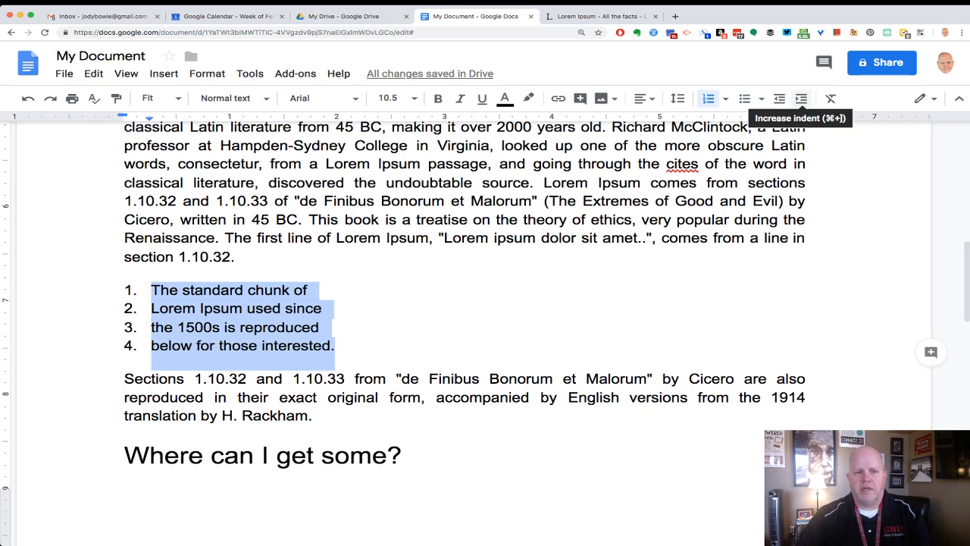
- Try increasing and decreasing the numbered list's indent, leaving it increased, and bring its left indent back to 0.5 inch
{"action": "left_click", "coordinate": [801, 99]}
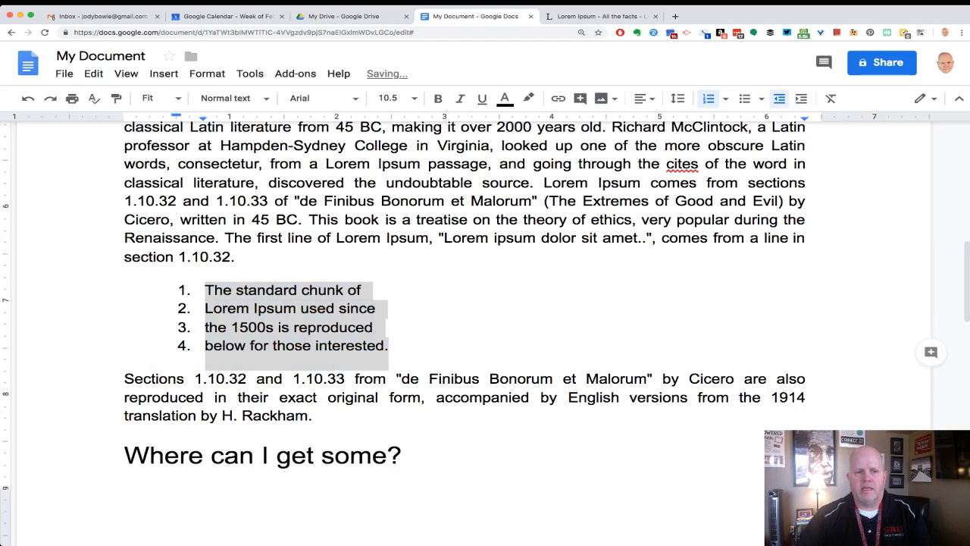
{"action": "left_click", "coordinate": [779, 99]}
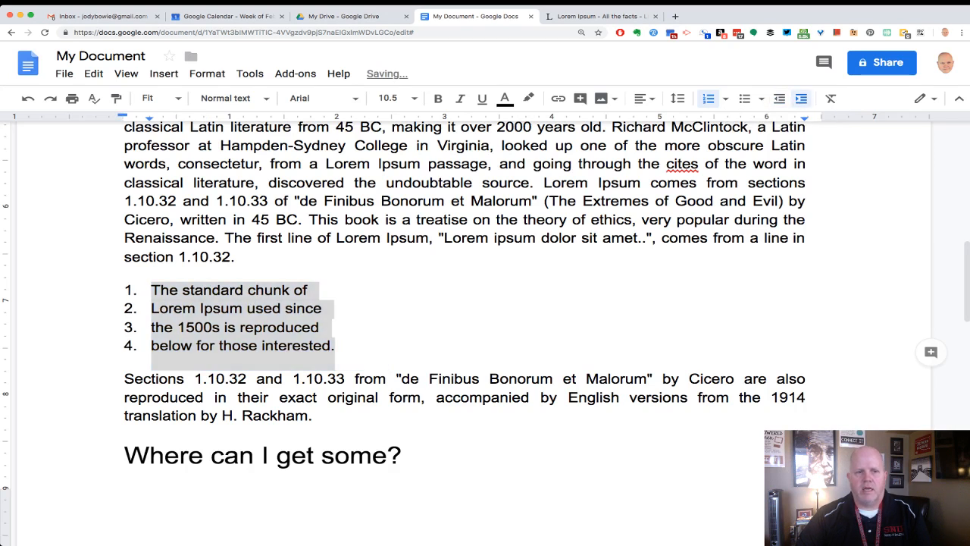
{"action": "left_click", "coordinate": [801, 99]}
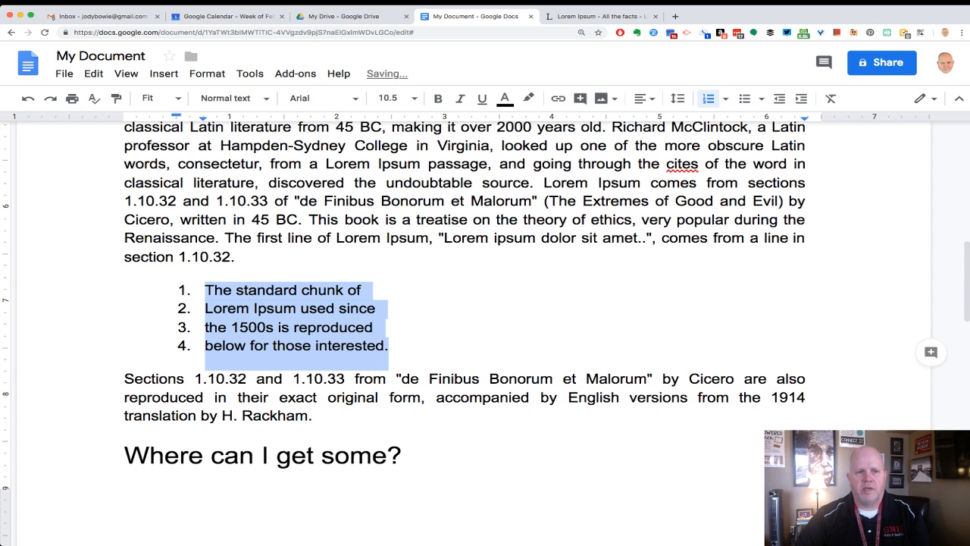
{"action": "left_click_drag", "start_coordinate": [204, 117], "coordinate": [175, 117]}
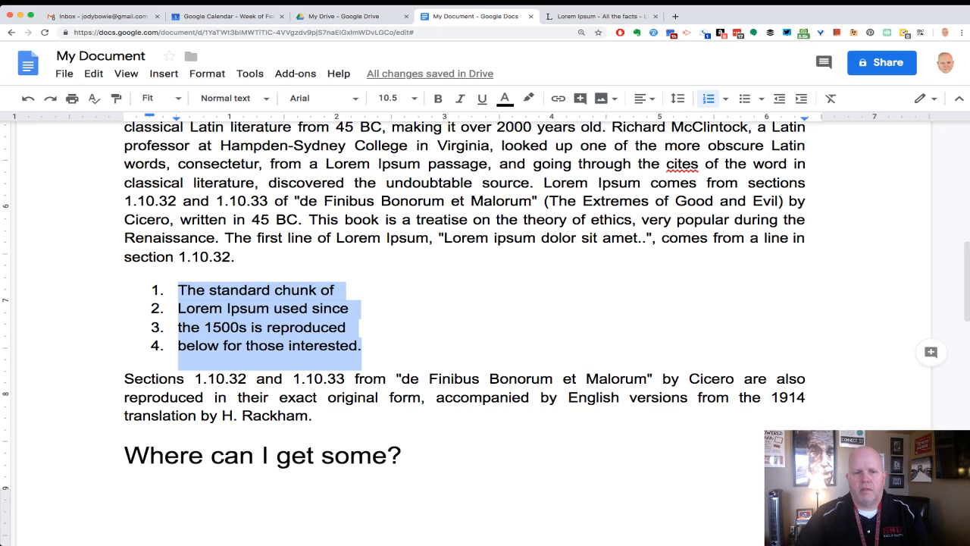
{"action": "left_click", "coordinate": [355, 308]}
{"action": "scroll", "coordinate": [465, 309], "scroll_direction": "up", "scroll_amount": 1}
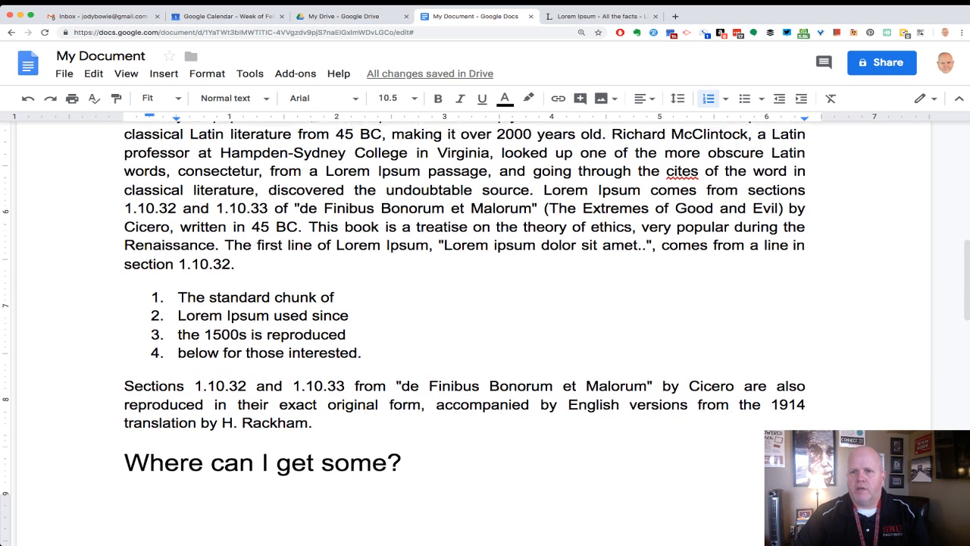
- Switch the document to Viewing mode, look through its pages from the title to "Where can I get some?", and return to Editing mode
{"action": "scroll", "coordinate": [465, 308], "scroll_direction": "up", "scroll_amount": 5}
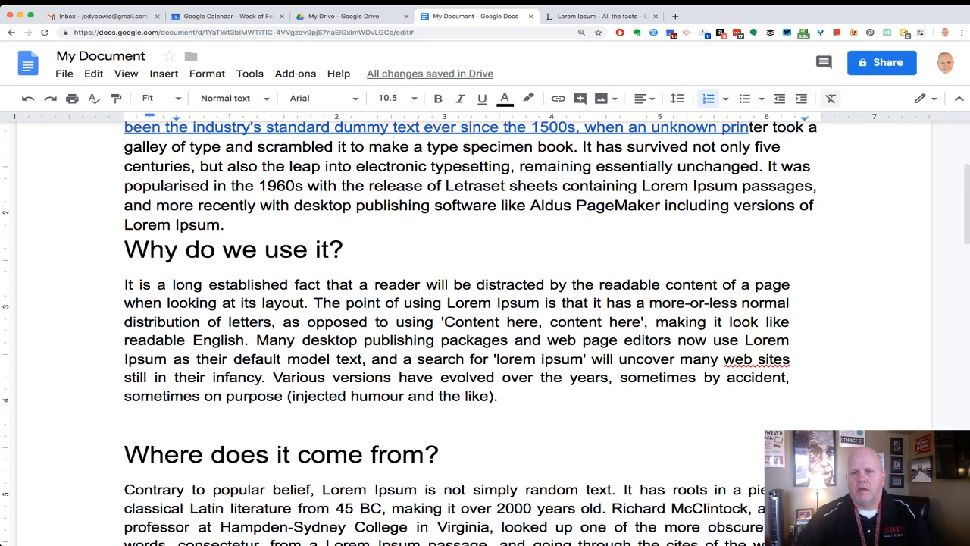
{"action": "left_click", "coordinate": [925, 98]}
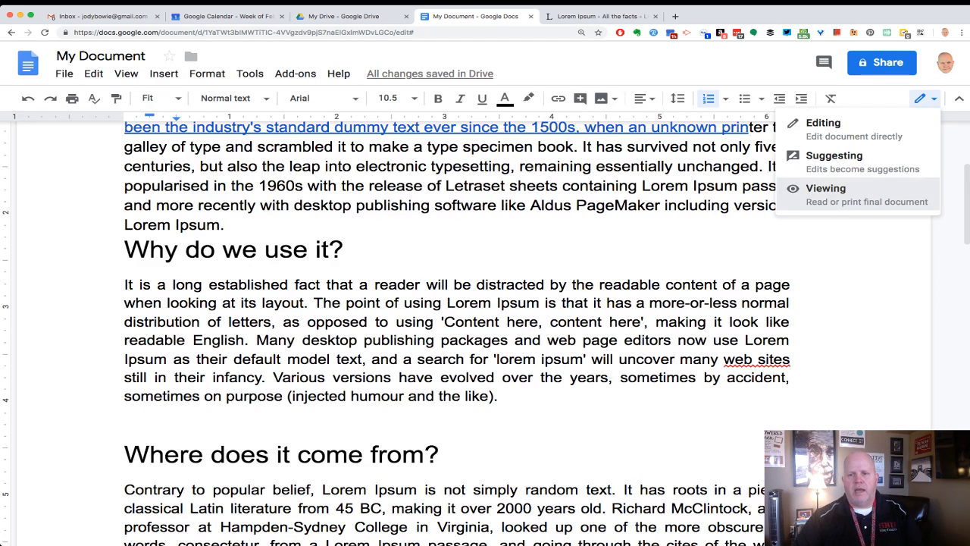
{"action": "left_click", "coordinate": [826, 189]}
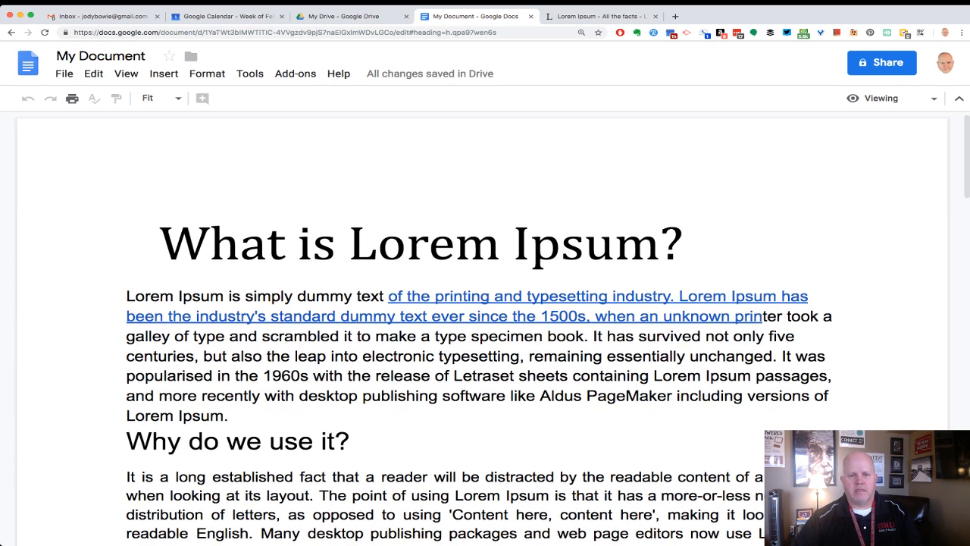
{"action": "scroll", "coordinate": [482, 329], "scroll_direction": "down", "scroll_amount": 2}
{"action": "scroll", "coordinate": [482, 329], "scroll_direction": "down", "scroll_amount": 5}
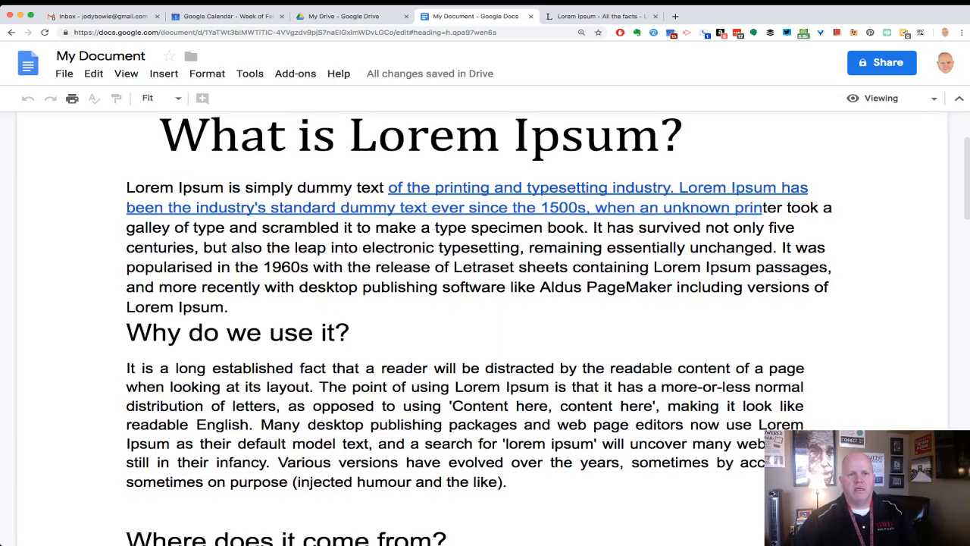
{"action": "scroll", "coordinate": [482, 329], "scroll_direction": "down", "scroll_amount": 4}
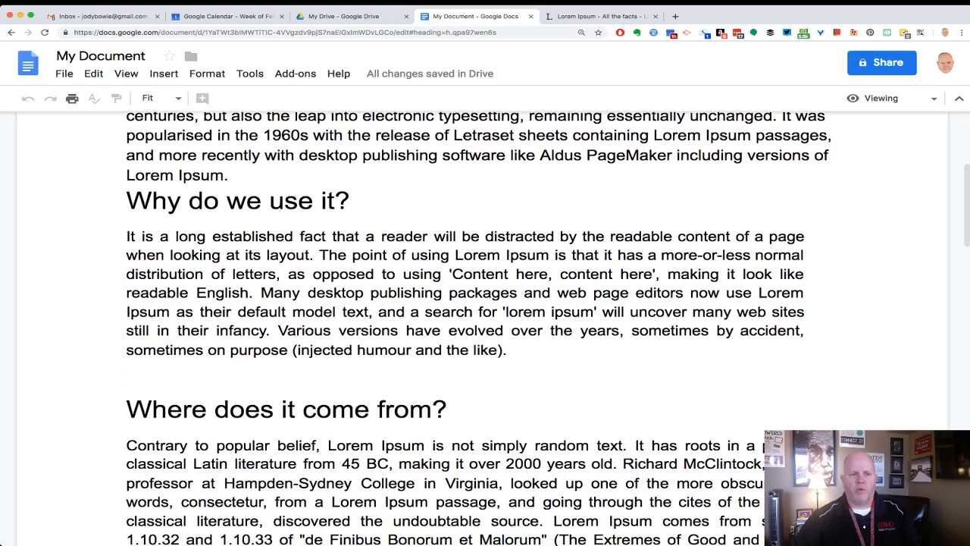
{"action": "scroll", "coordinate": [482, 329], "scroll_direction": "down", "scroll_amount": 8}
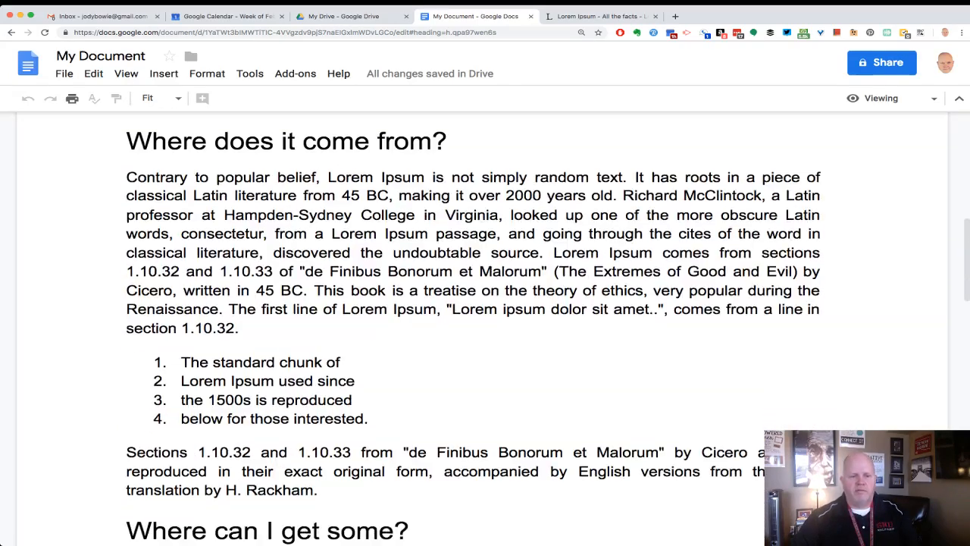
{"action": "scroll", "coordinate": [482, 329], "scroll_direction": "down", "scroll_amount": 8}
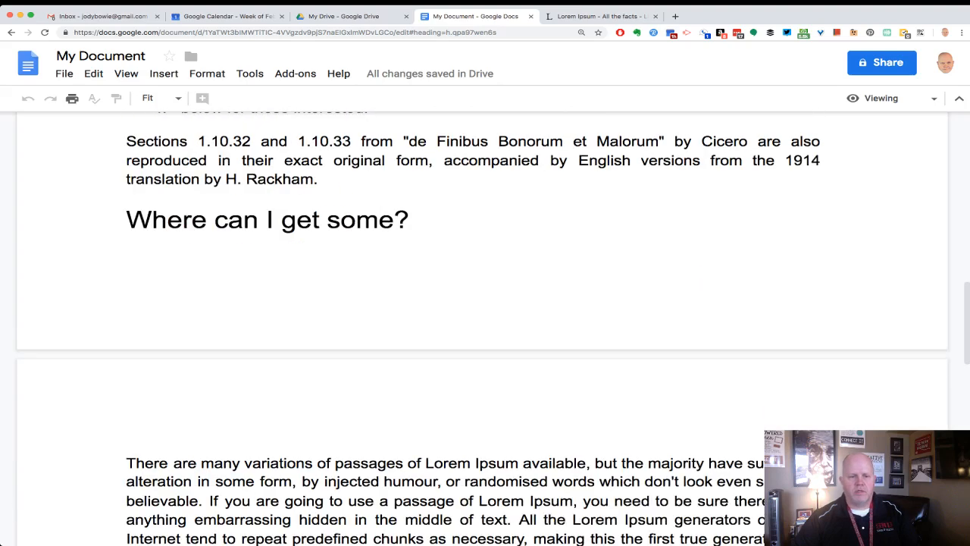
{"action": "scroll", "coordinate": [482, 329], "scroll_direction": "up", "scroll_amount": 20}
{"action": "scroll", "coordinate": [482, 329], "scroll_direction": "up", "scroll_amount": 7}
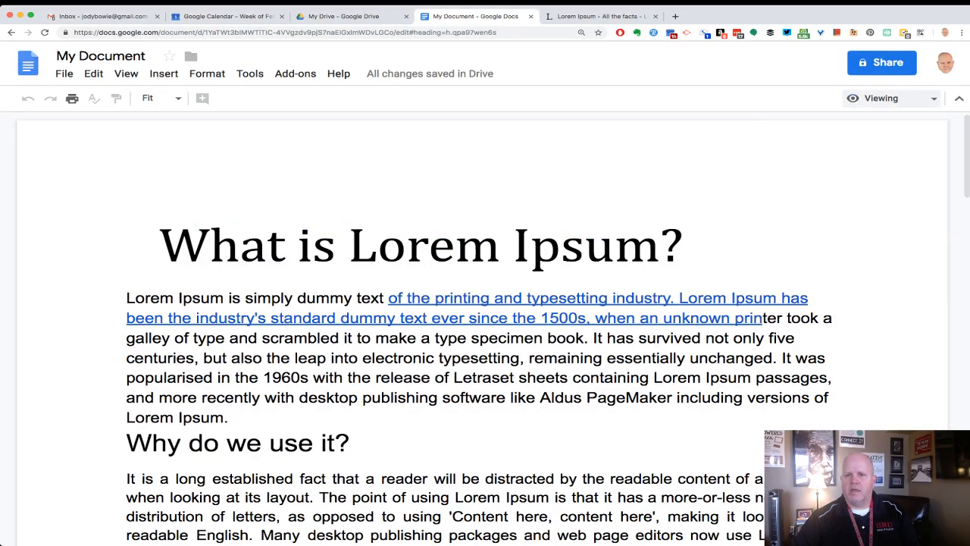
{"action": "left_click", "coordinate": [892, 98]}
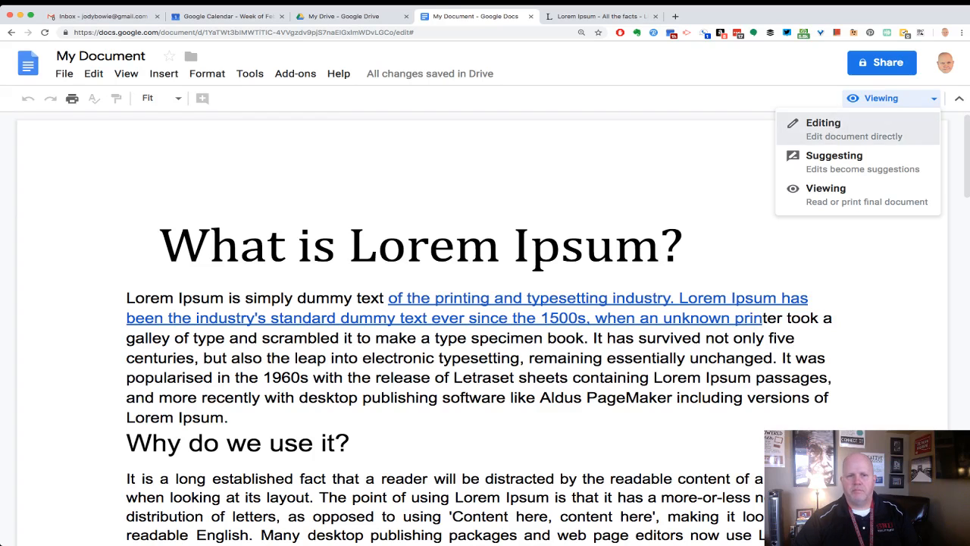
{"action": "left_click", "coordinate": [834, 129]}
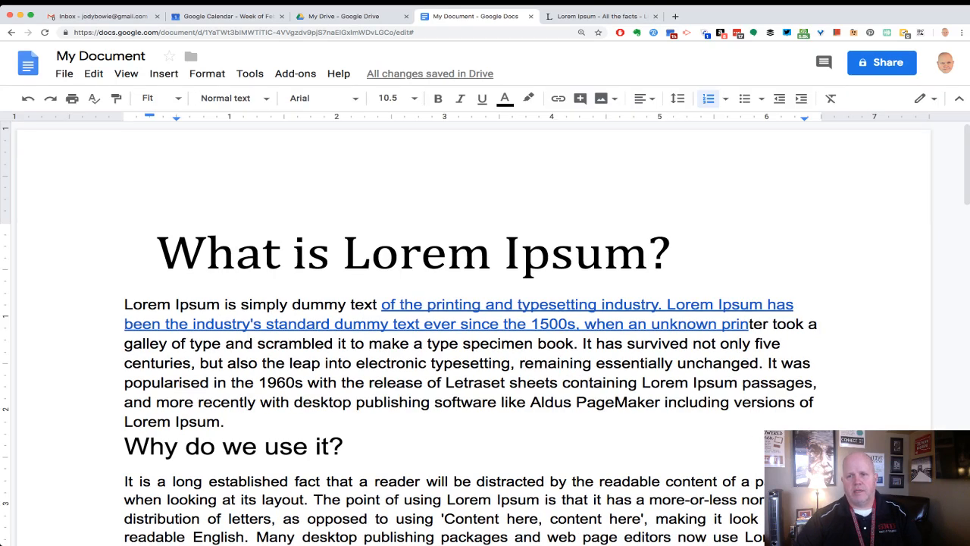
- Switch the document to Suggesting mode and suggest adding space before the heading "Why do we use it?"
{"action": "left_click", "coordinate": [925, 99]}
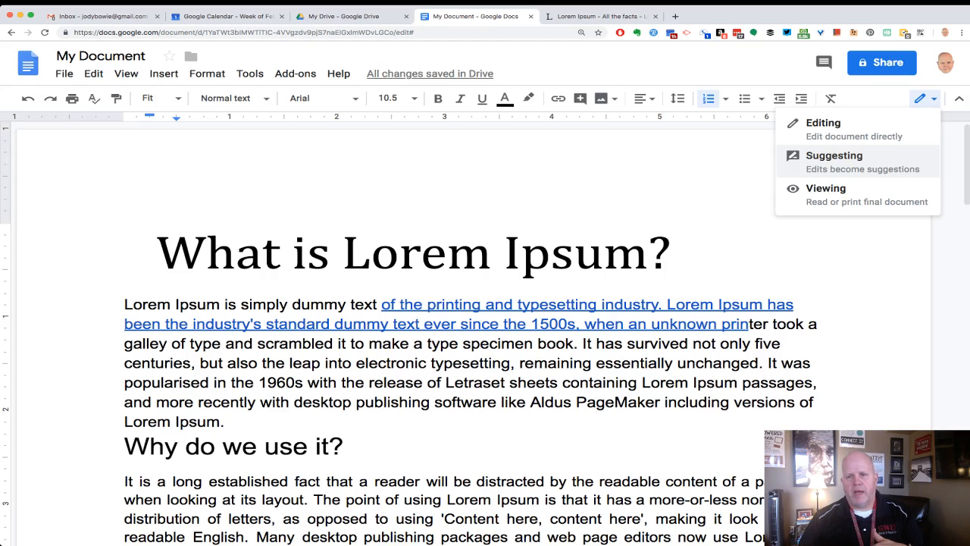
{"action": "left_click", "coordinate": [834, 160]}
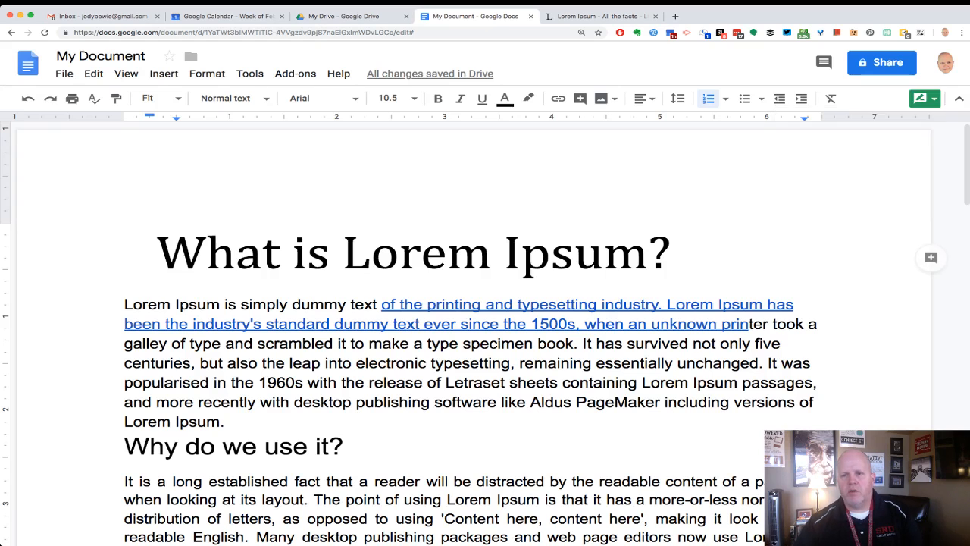
{"action": "scroll", "coordinate": [929, 257], "scroll_direction": "down", "scroll_amount": 3}
{"action": "scroll", "coordinate": [470, 333], "scroll_direction": "down", "scroll_amount": 1}
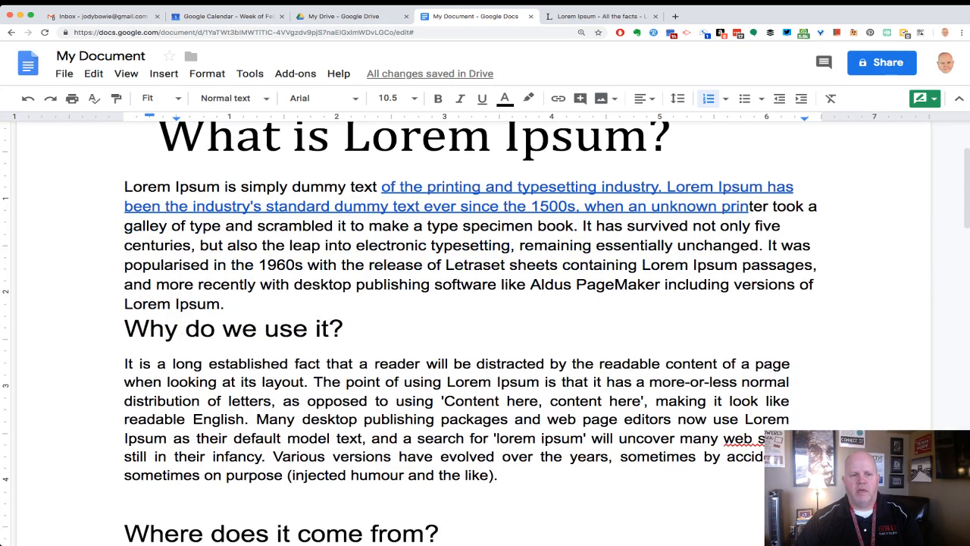
{"action": "left_click_drag", "start_coordinate": [126, 329], "coordinate": [344, 329]}
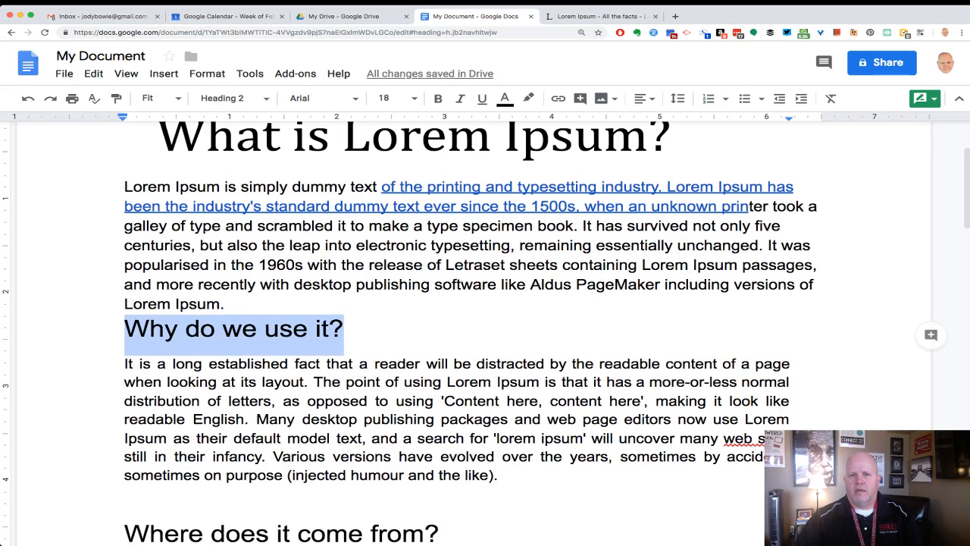
{"action": "left_click", "coordinate": [678, 99]}
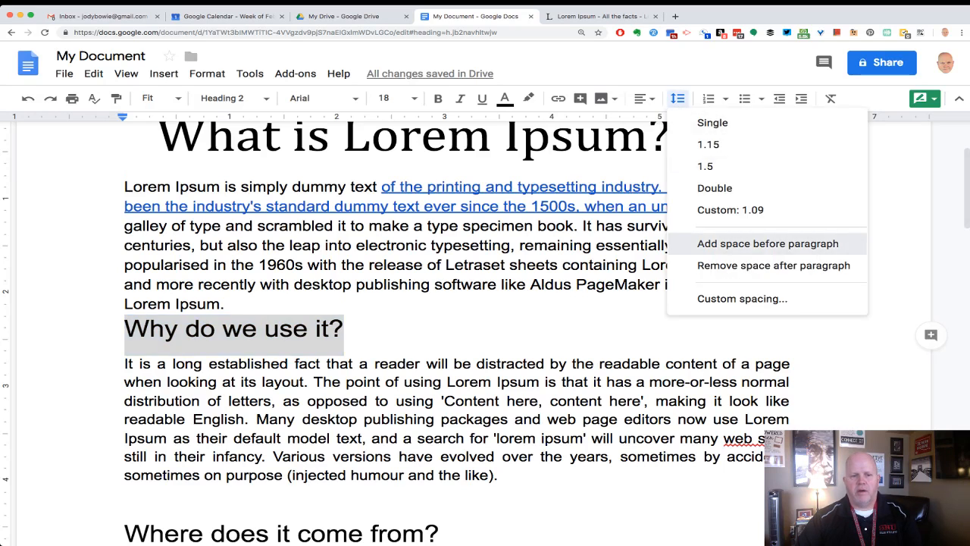
{"action": "left_click", "coordinate": [768, 243]}
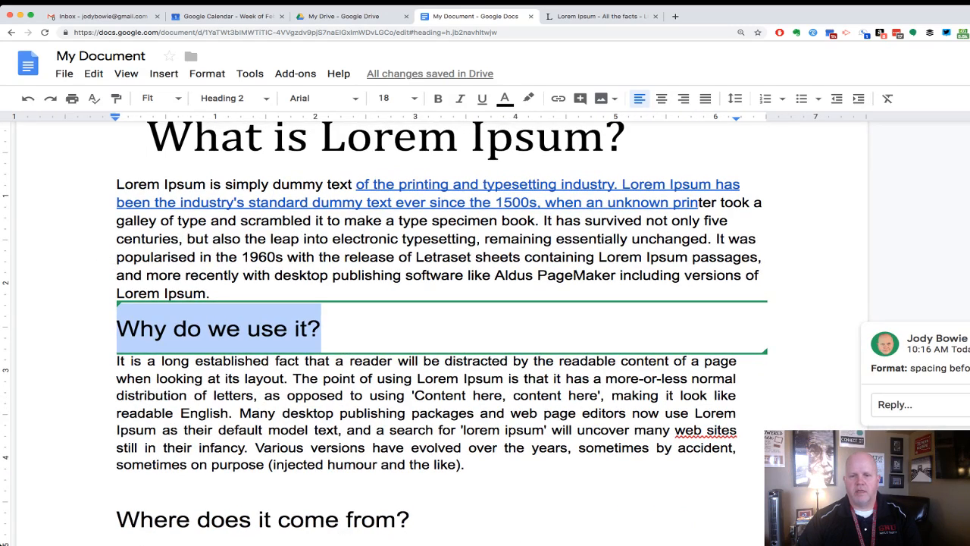
- Review the spacing suggestion on the heading "Why do we use it?" beside the page and in the comment history
{"action": "left_click", "coordinate": [321, 329]}
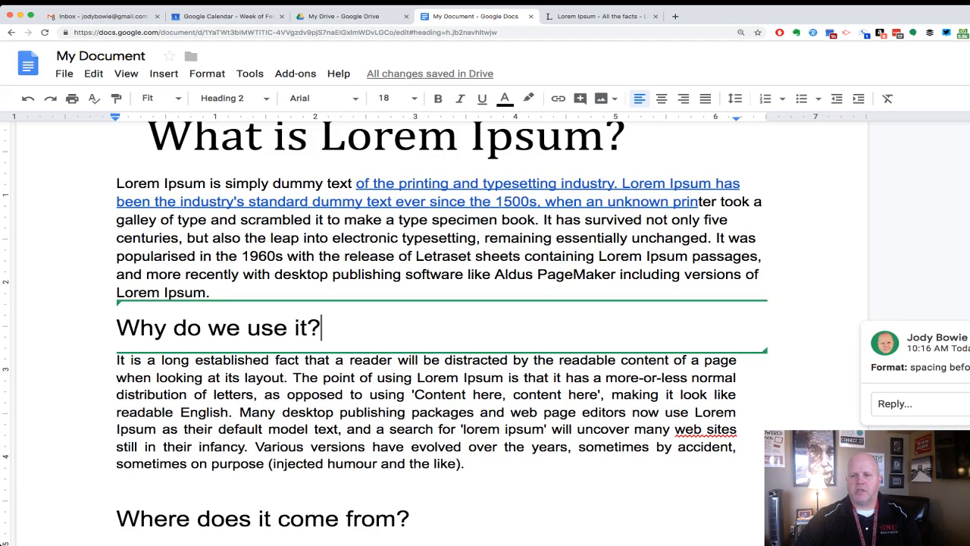
{"action": "scroll", "coordinate": [485, 333], "scroll_direction": "down", "scroll_amount": 1}
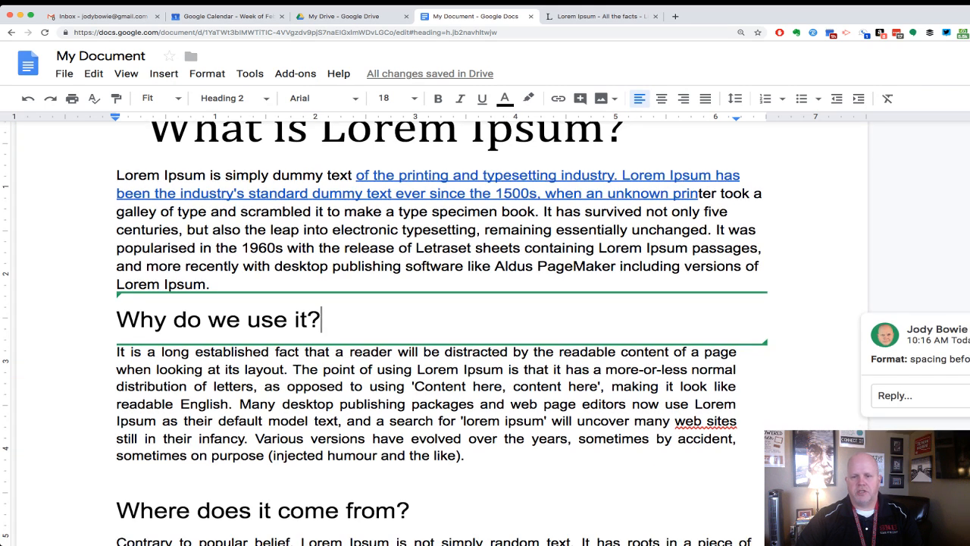
{"action": "left_click", "coordinate": [743, 387]}
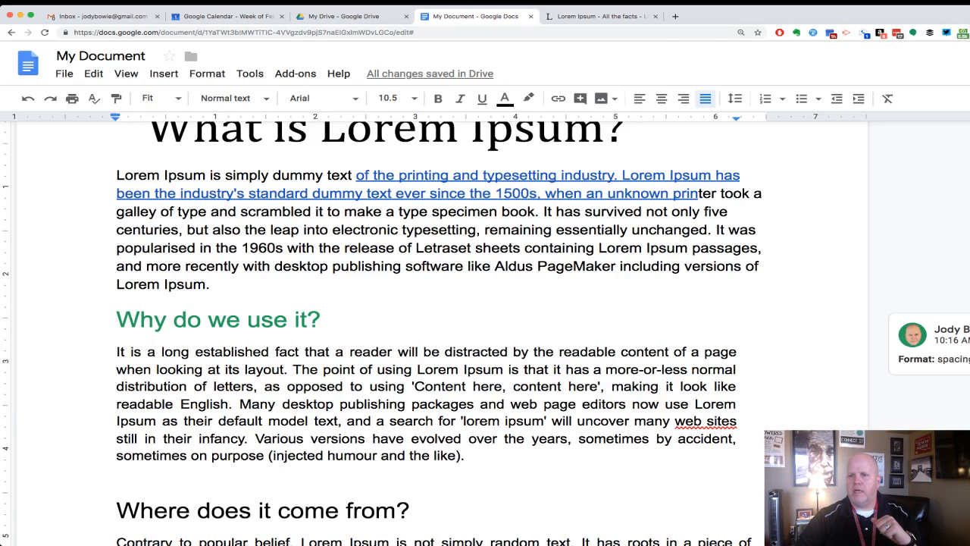
{"action": "left_click", "coordinate": [969, 64]}
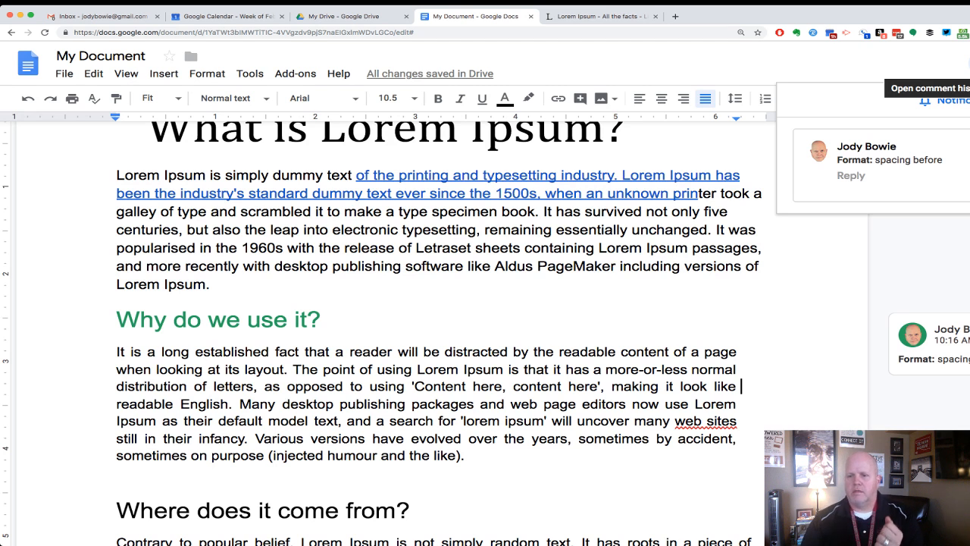
- Add the comment "can we reword??" to the text "ncluding versions of" near the end of the first paragraph
{"action": "left_click", "coordinate": [764, 267]}
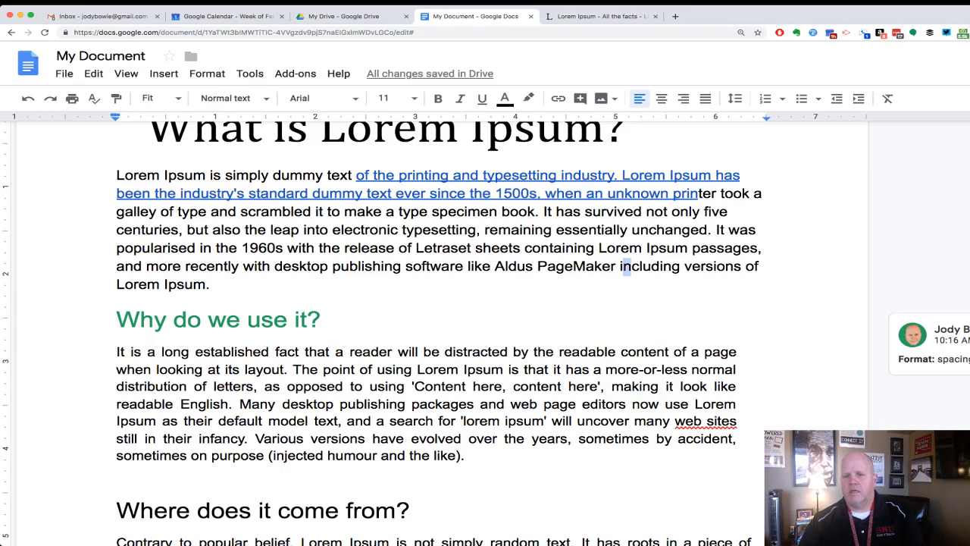
{"action": "left_click", "coordinate": [623, 266], "text": "shift"}
{"action": "left_click", "coordinate": [868, 272]}
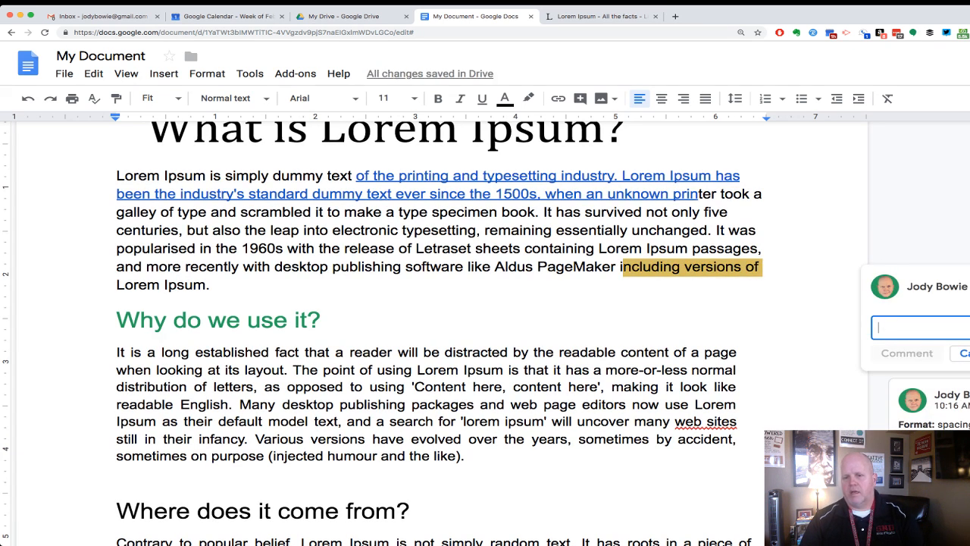
{"action": "type", "text": "can we ree"}
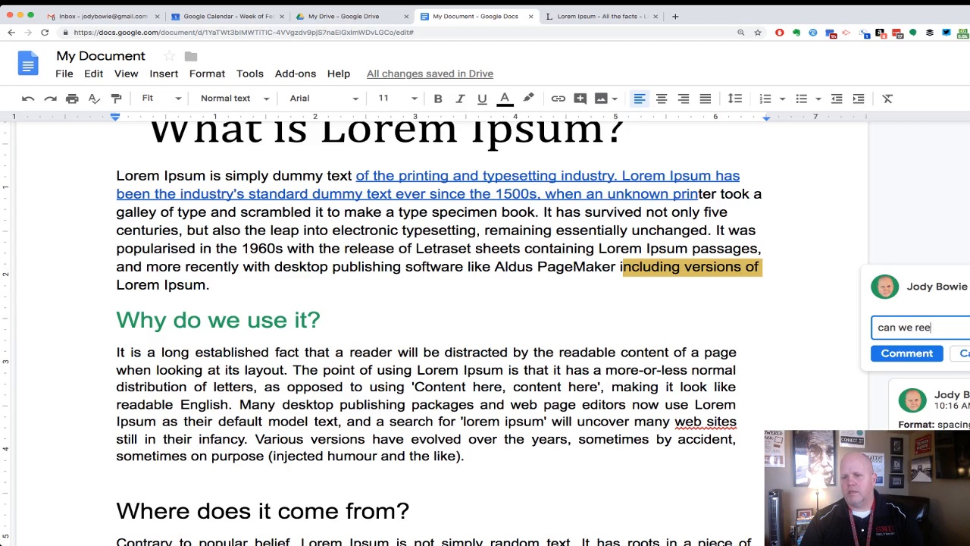
{"action": "key", "text": "BackSpace"}
{"action": "type", "text": "word"}
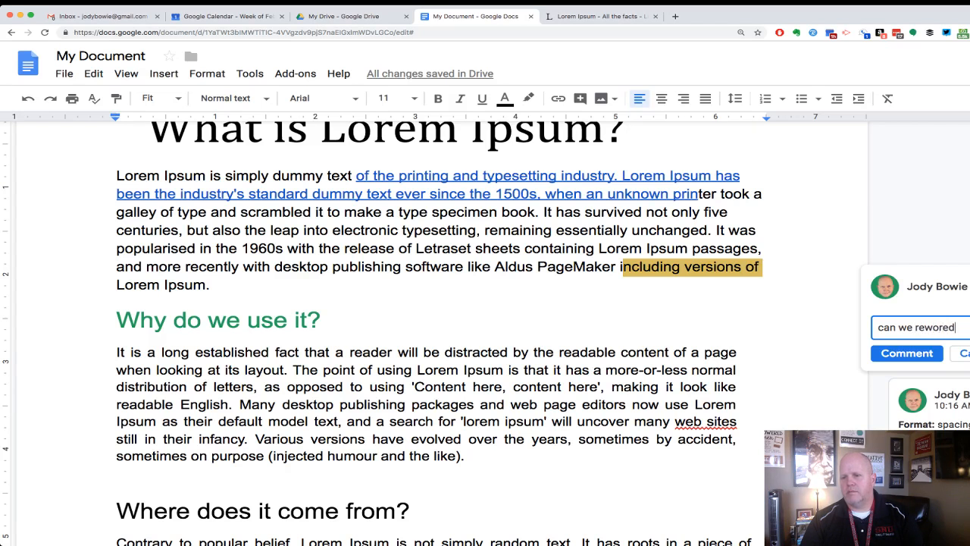
{"action": "type", "text": "??"}
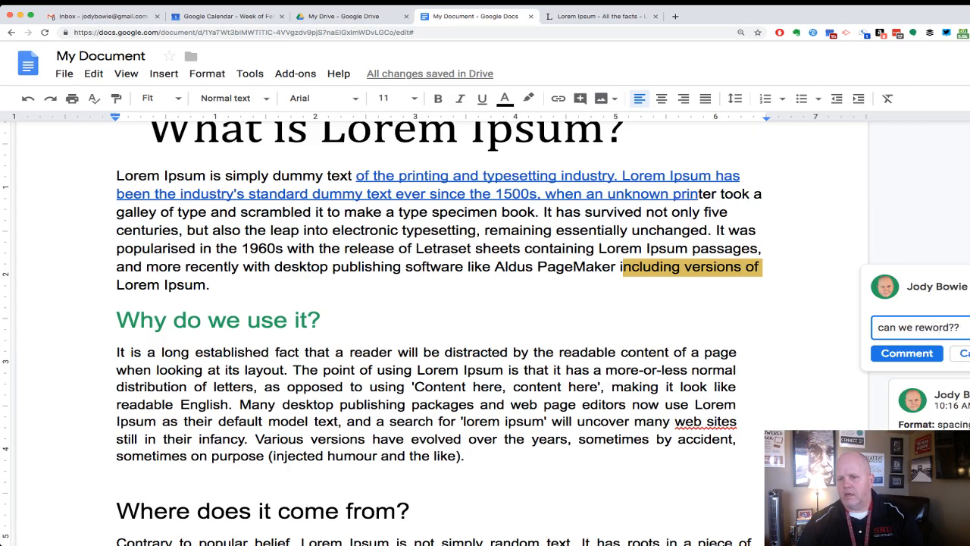
{"action": "left_click", "coordinate": [907, 353]}
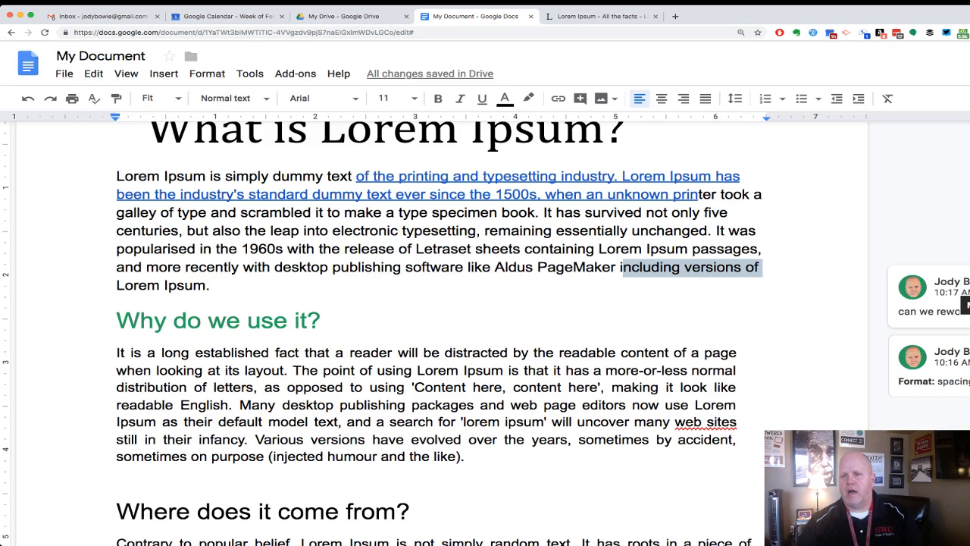
- Check the comment history for the rewording comment and the spacing suggestion, and close it
{"action": "left_click", "coordinate": [969, 64]}
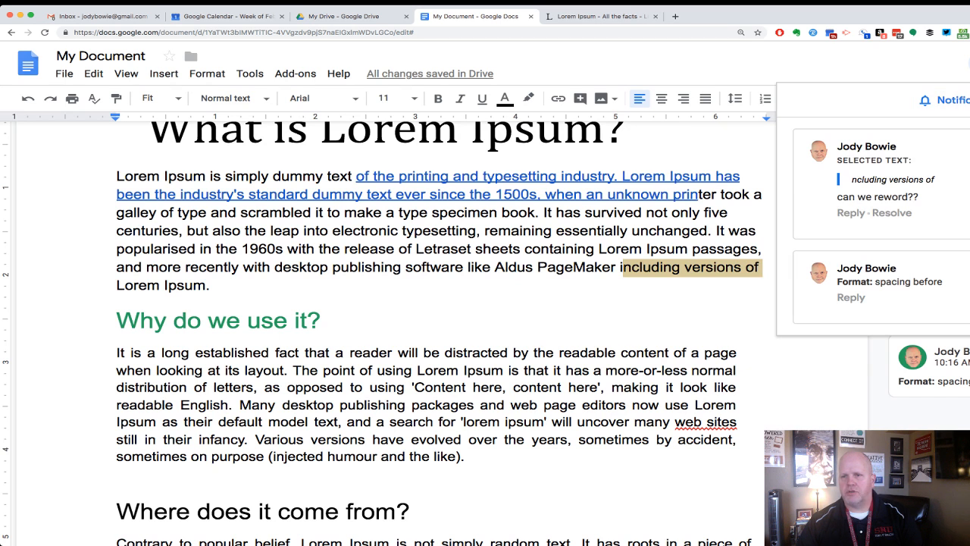
{"action": "left_click", "coordinate": [969, 64]}
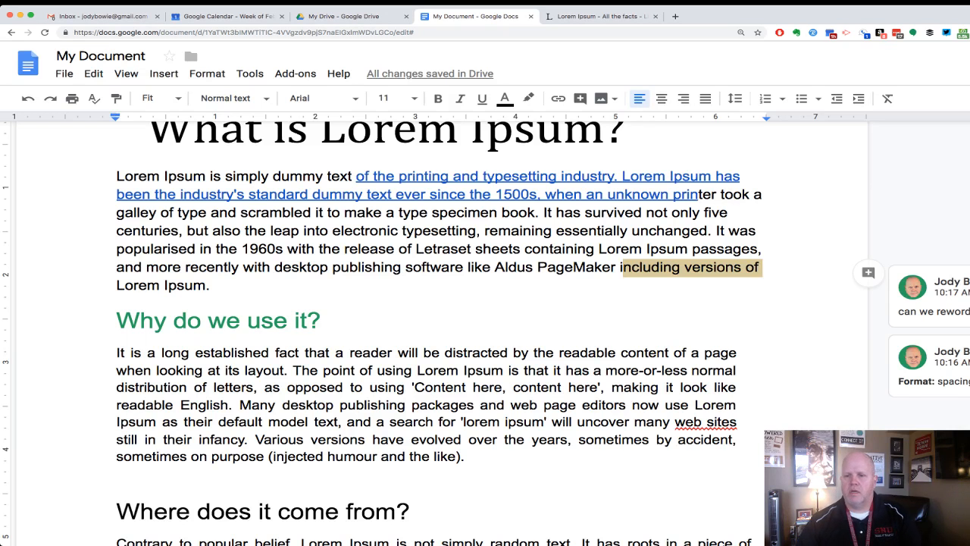
{"action": "left_click", "coordinate": [745, 176]}
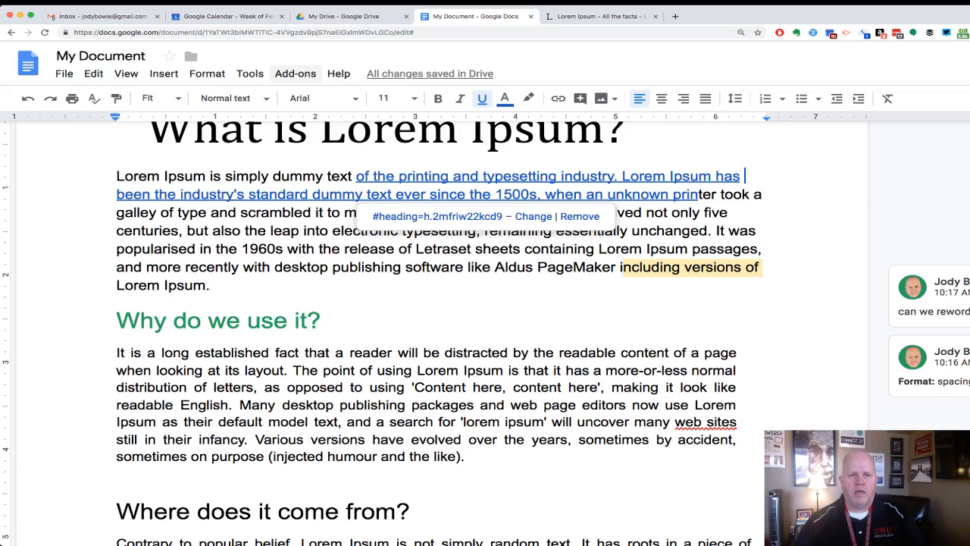
{"action": "scroll", "coordinate": [442, 333], "scroll_direction": "up", "scroll_amount": 1}
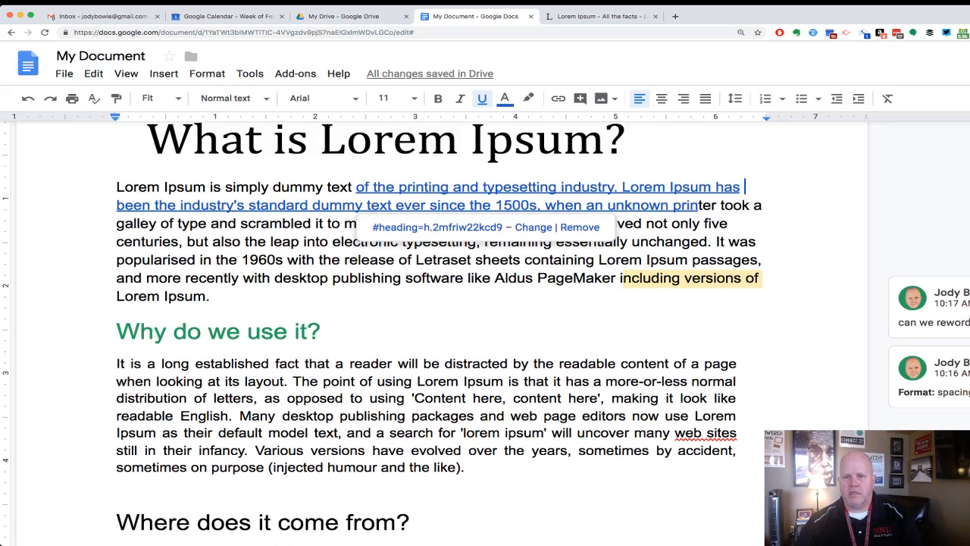
{"action": "scroll", "coordinate": [606, 379], "scroll_direction": "up", "scroll_amount": 2}
{"action": "scroll", "coordinate": [606, 379], "scroll_direction": "down", "scroll_amount": 2}
- Extend the right indent of the paragraph under "Why do we use it?" to the page margin at 6.5 inches
{"action": "left_click", "coordinate": [606, 390]}
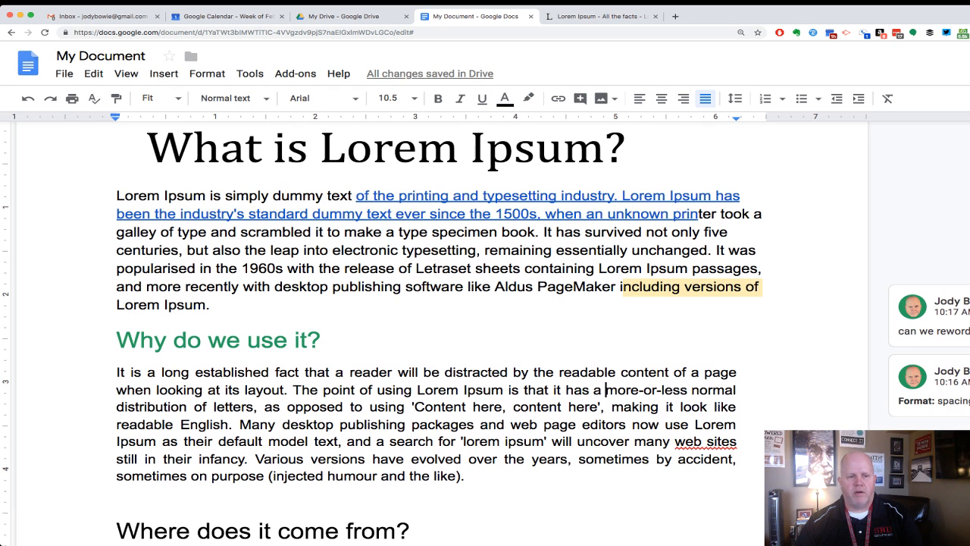
{"action": "left_click_drag", "start_coordinate": [117, 373], "coordinate": [472, 477]}
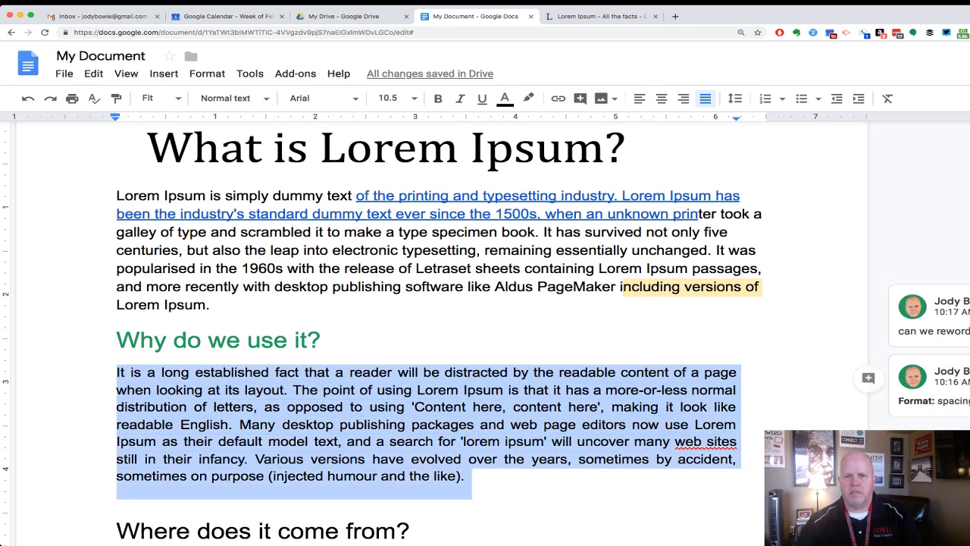
{"action": "left_click_drag", "start_coordinate": [736, 117], "coordinate": [765, 117]}
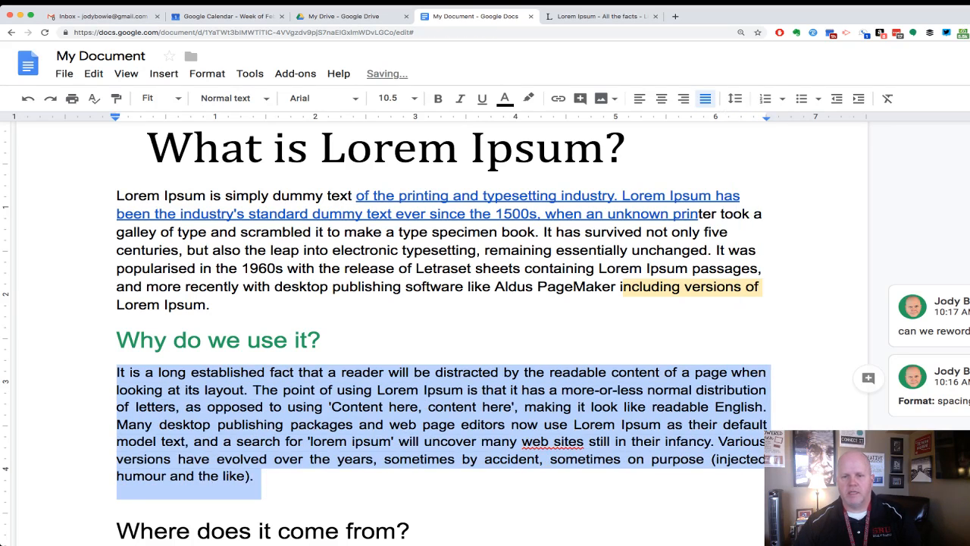
{"action": "left_click", "coordinate": [328, 339]}
{"action": "scroll", "coordinate": [442, 340], "scroll_direction": "down", "scroll_amount": 1}
{"action": "left_click", "coordinate": [442, 400]}
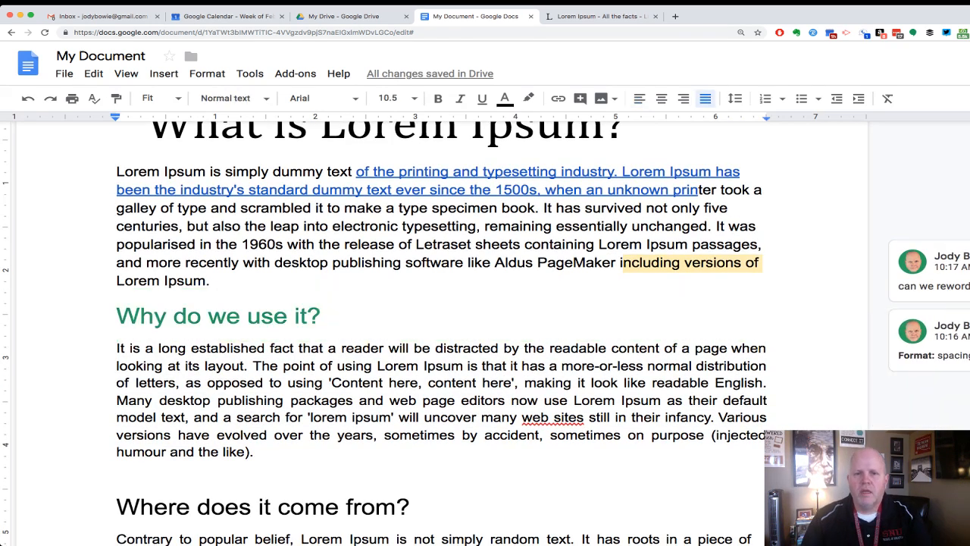
{"action": "scroll", "coordinate": [442, 333], "scroll_direction": "up", "scroll_amount": 3}
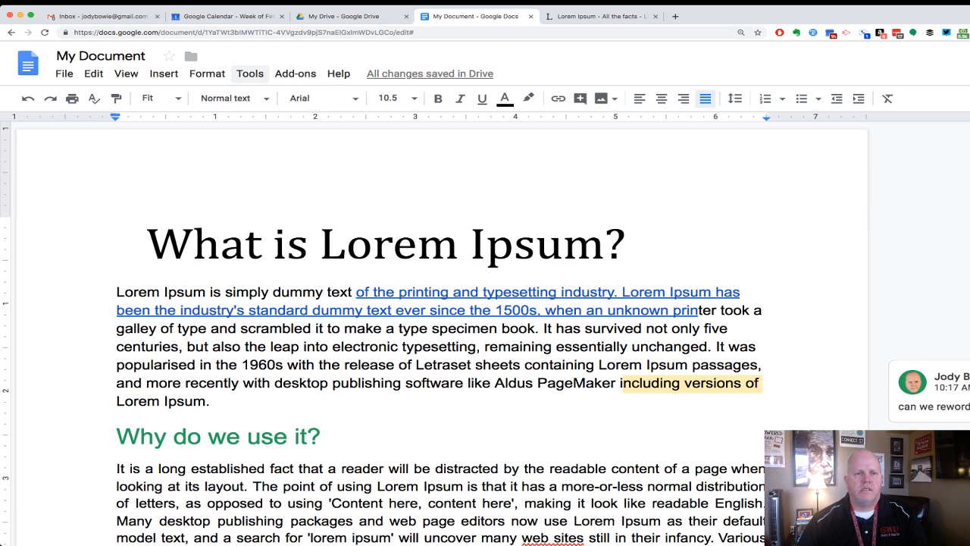
{"action": "left_click", "coordinate": [250, 74]}
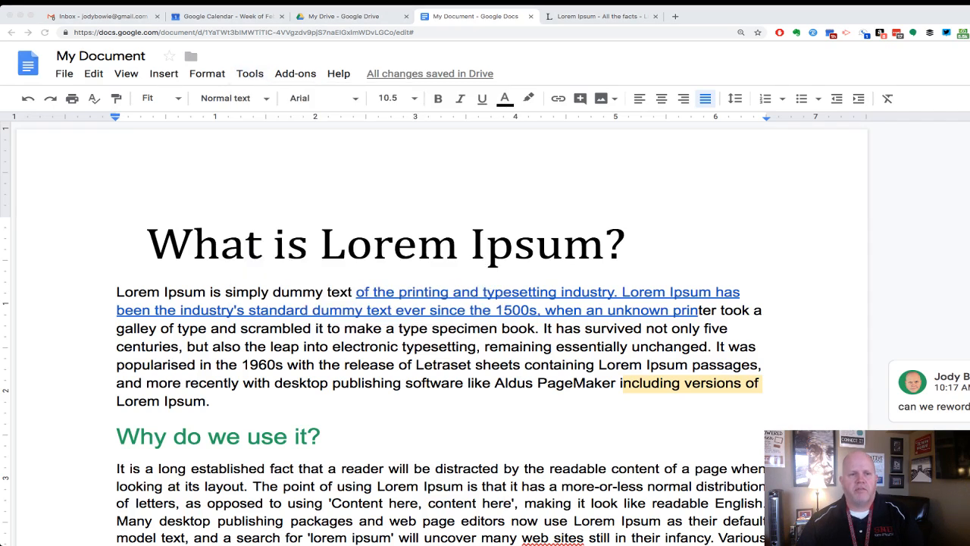
{"action": "left_click", "coordinate": [504, 502]}
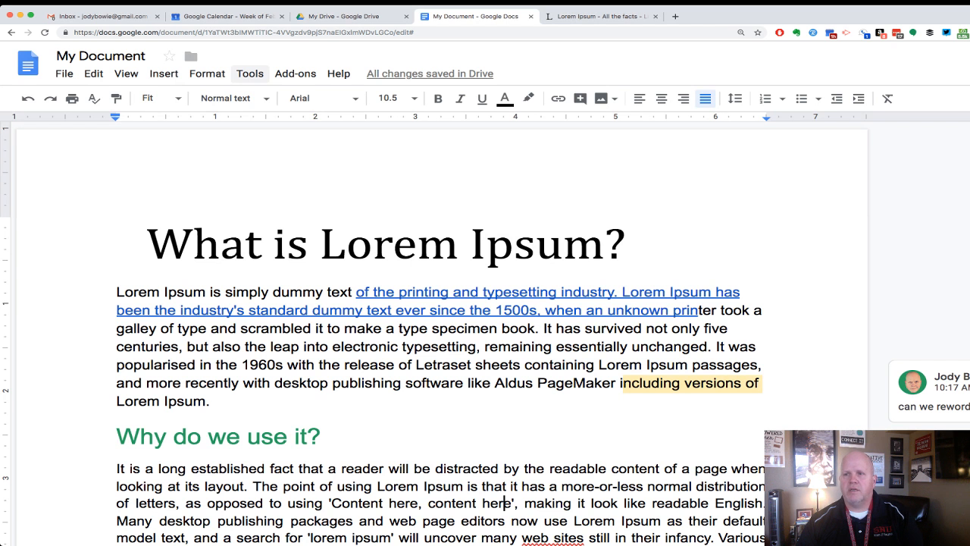
{"action": "left_click", "coordinate": [250, 73]}
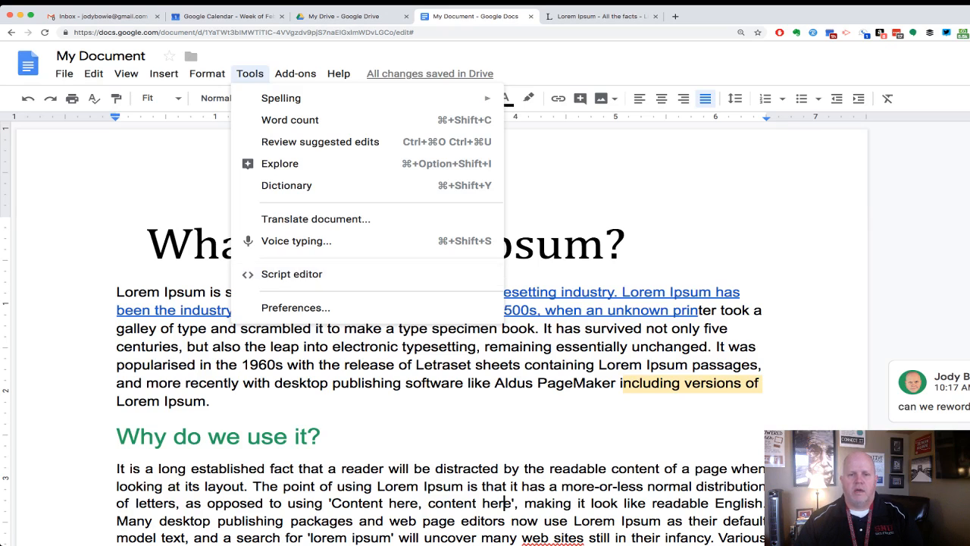
{"action": "left_click", "coordinate": [564, 243]}
- Replace the text of the first numbered list item under "Where does it come from?" with the placeholder "<<Student Name>>"
{"action": "scroll", "coordinate": [493, 123], "scroll_direction": "down", "scroll_amount": 2}
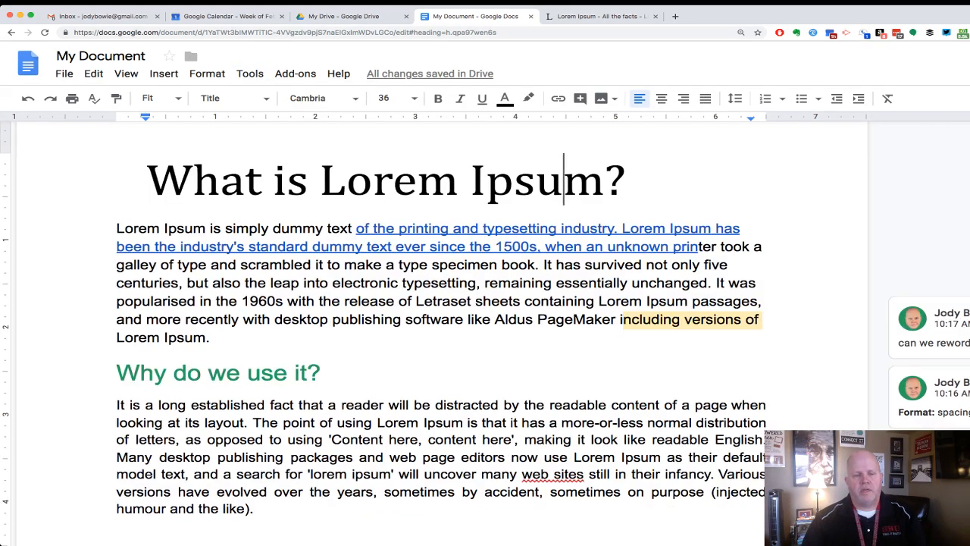
{"action": "scroll", "coordinate": [492, 123], "scroll_direction": "down", "scroll_amount": 3}
{"action": "scroll", "coordinate": [493, 121], "scroll_direction": "down", "scroll_amount": 1}
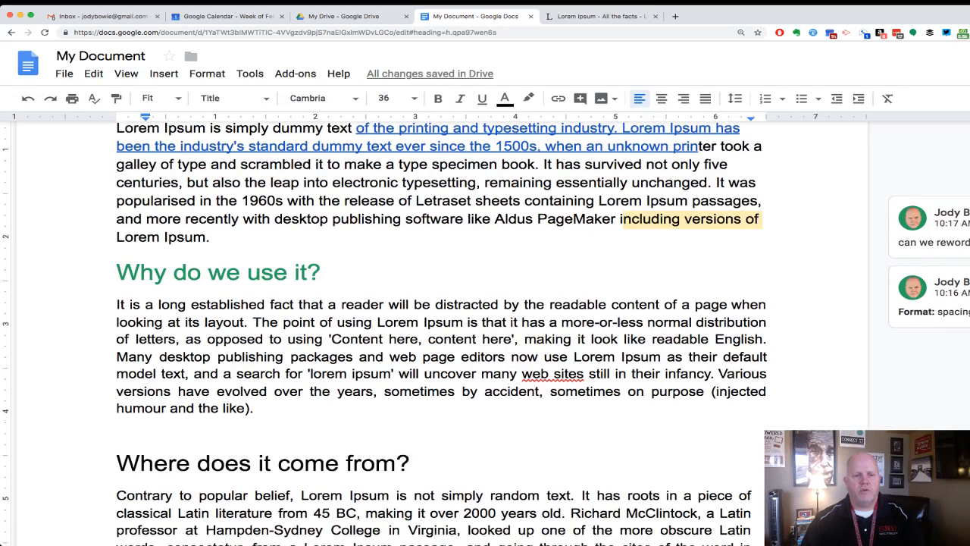
{"action": "scroll", "coordinate": [486, 334], "scroll_direction": "down", "scroll_amount": 8}
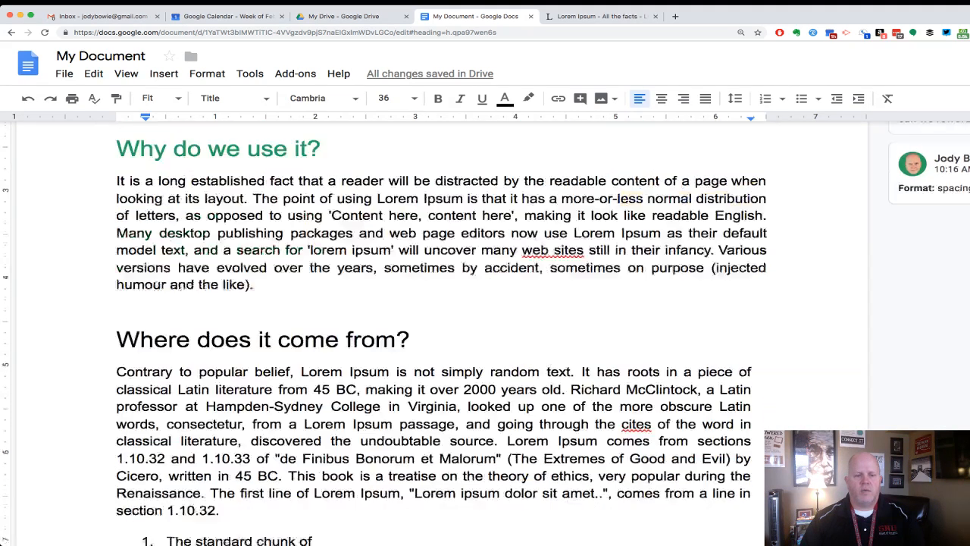
{"action": "left_click", "coordinate": [191, 380]}
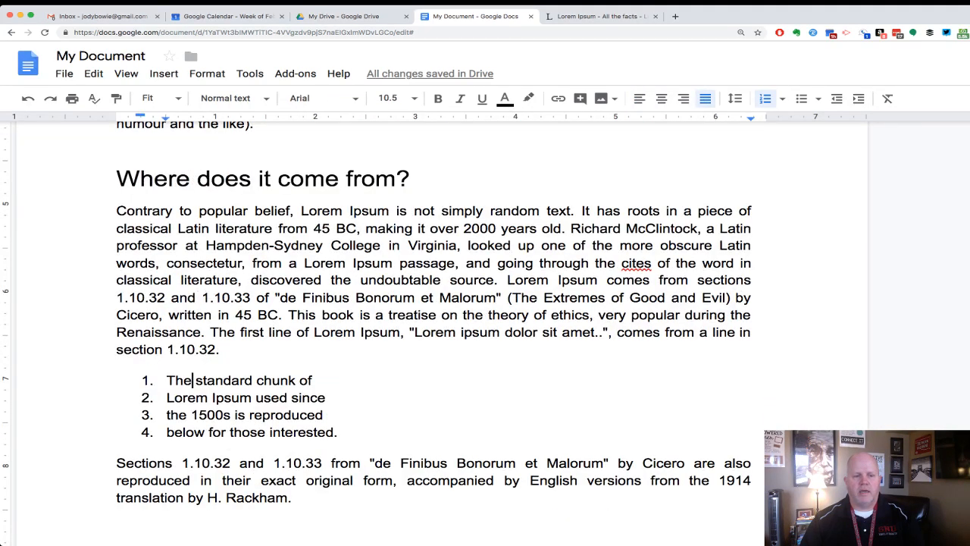
{"action": "left_click_drag", "start_coordinate": [167, 380], "coordinate": [316, 381]}
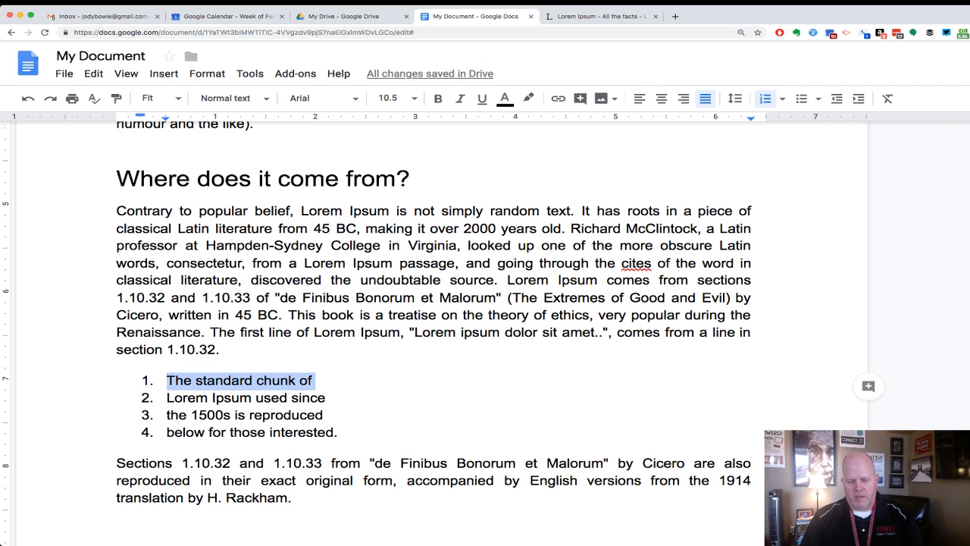
{"action": "type", "text": "<<"}
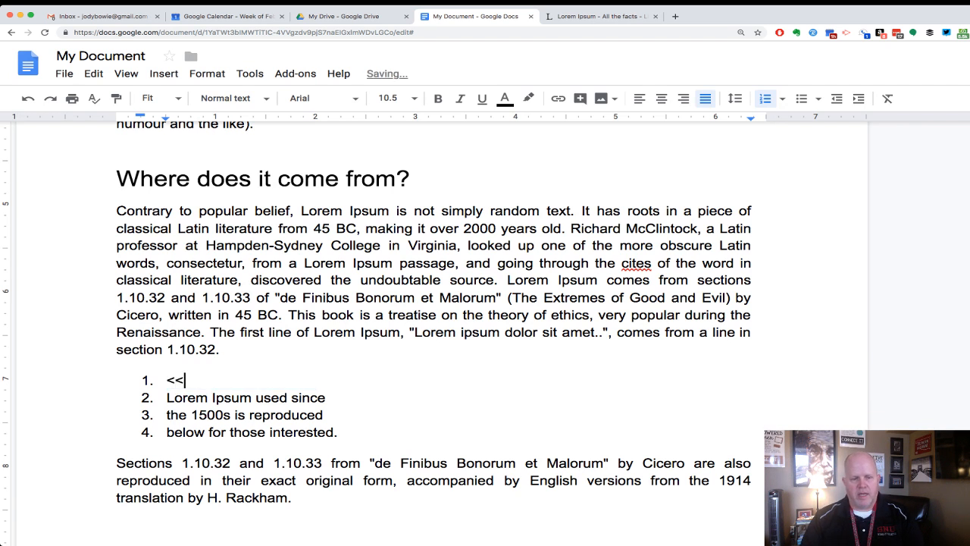
{"action": "type", "text": "Stude"}
{"action": "key", "text": "BackSpace"}
{"action": "type", "text": "d"}
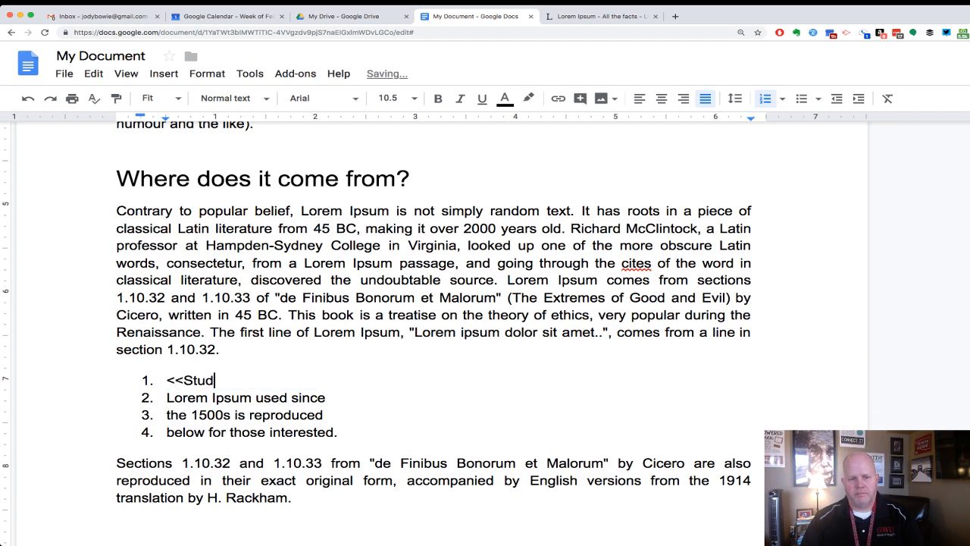
{"action": "type", "text": "ent Name"}
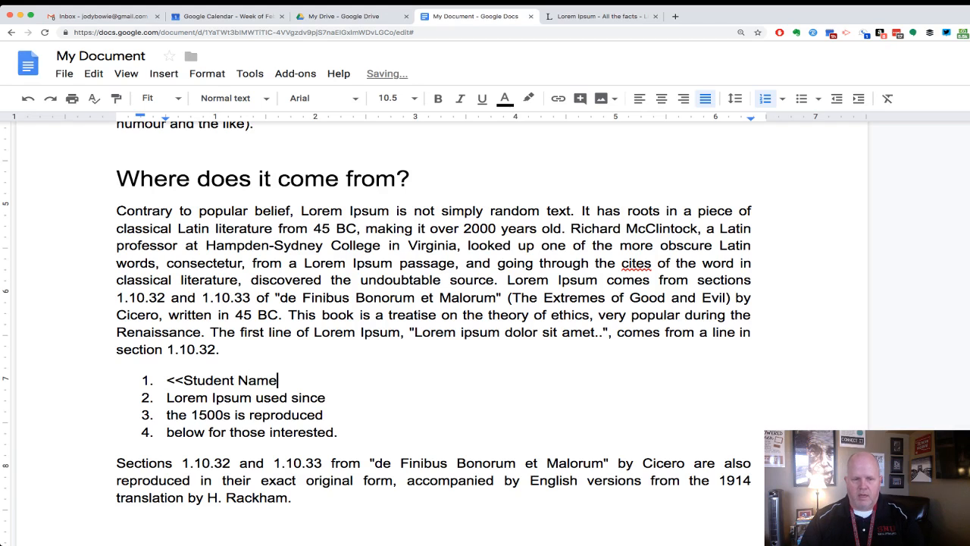
{"action": "type", "text": ">>"}
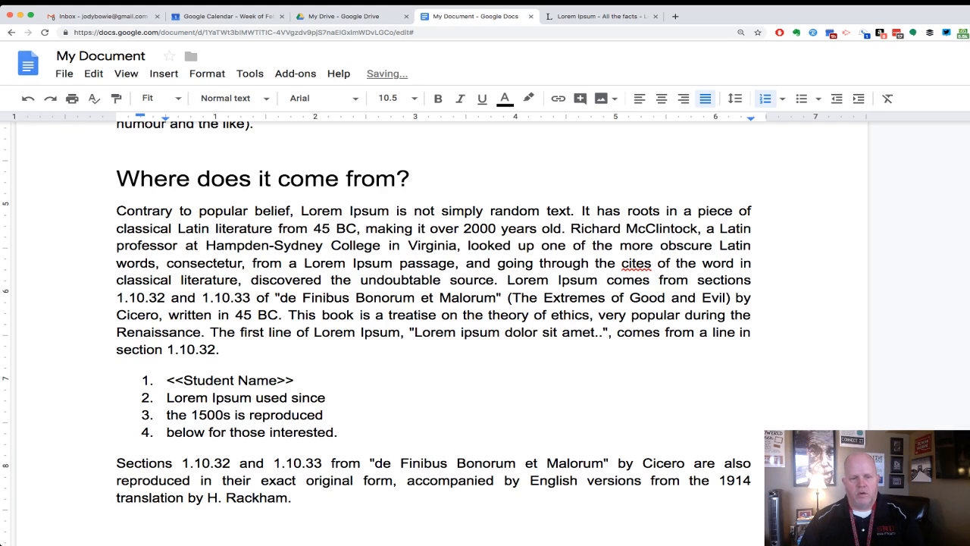
- Replace the text of the second numbered list item with the placeholder "<<Student ID>>"
{"action": "key", "text": "Right"}
{"action": "key", "text": "shift+Right"}
{"action": "key", "text": "shift+Right"}
{"action": "key", "text": "shift+Right"}
{"action": "key", "text": "shift+Right"}
{"action": "key", "text": "shift+Right"}
{"action": "key", "text": "shift+Right"}
{"action": "key", "text": "shift+Right"}
{"action": "key", "text": "shift+Right"}
{"action": "key", "text": "shift+Right"}
{"action": "key", "text": "shift+Right"}
{"action": "key", "text": "shift+Right"}
{"action": "key", "text": "shift+Right"}
{"action": "key", "text": "shift+Right"}
{"action": "key", "text": "shift+Right"}
{"action": "key", "text": "shift+Right"}
{"action": "key", "text": "shift+Right"}
{"action": "key", "text": "shift+Right"}
{"action": "key", "text": "shift+Right"}
{"action": "key", "text": "shift+Right"}
{"action": "key", "text": "shift+Right"}
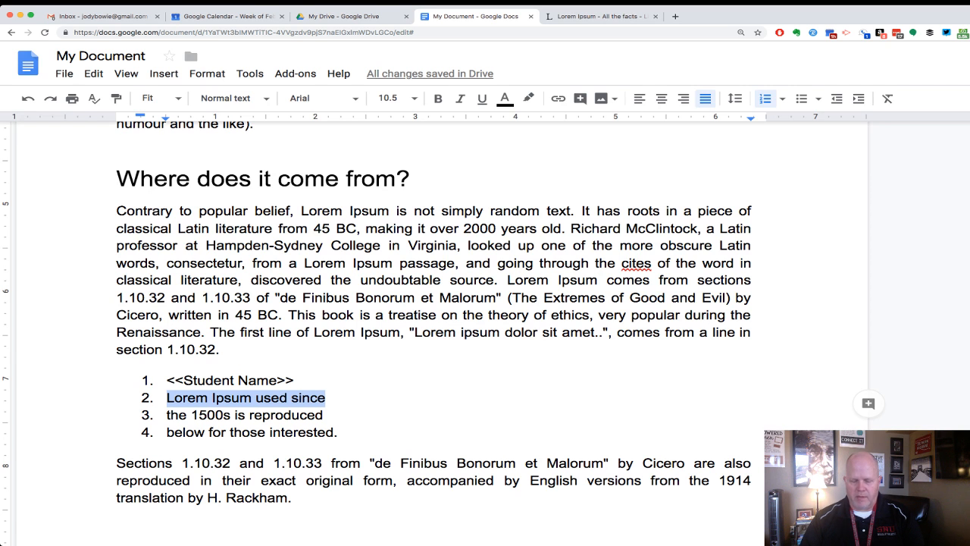
{"action": "type", "text": "<<"}
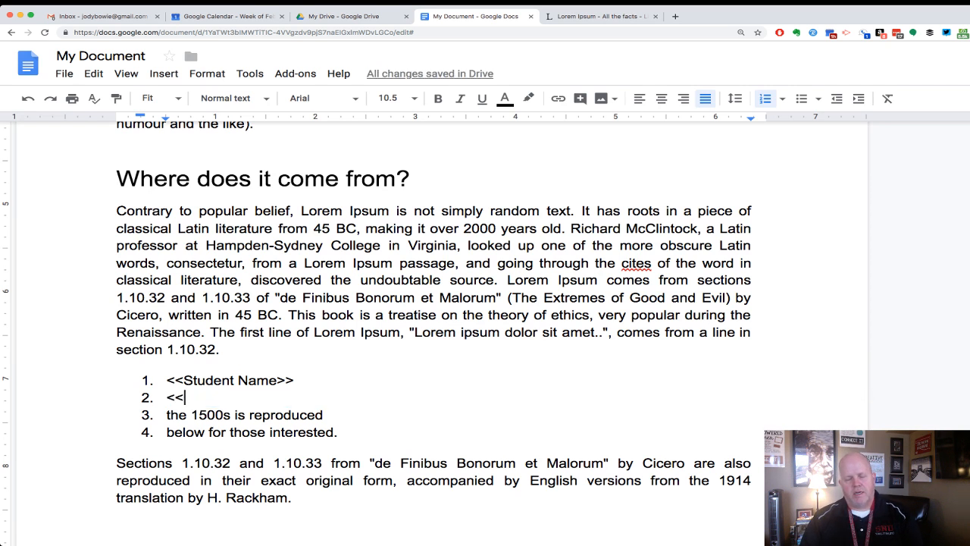
{"action": "type", "text": "Stu"}
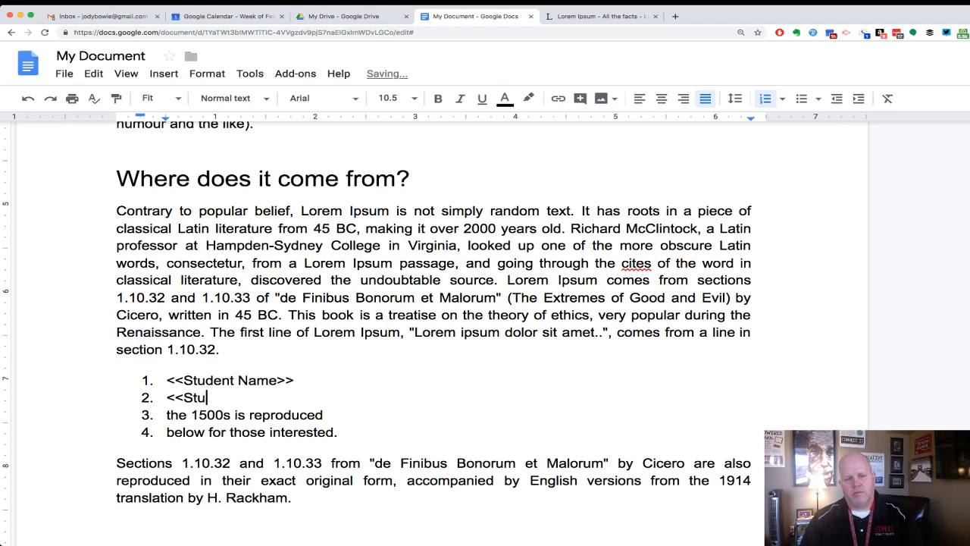
{"action": "type", "text": "dent ID"}
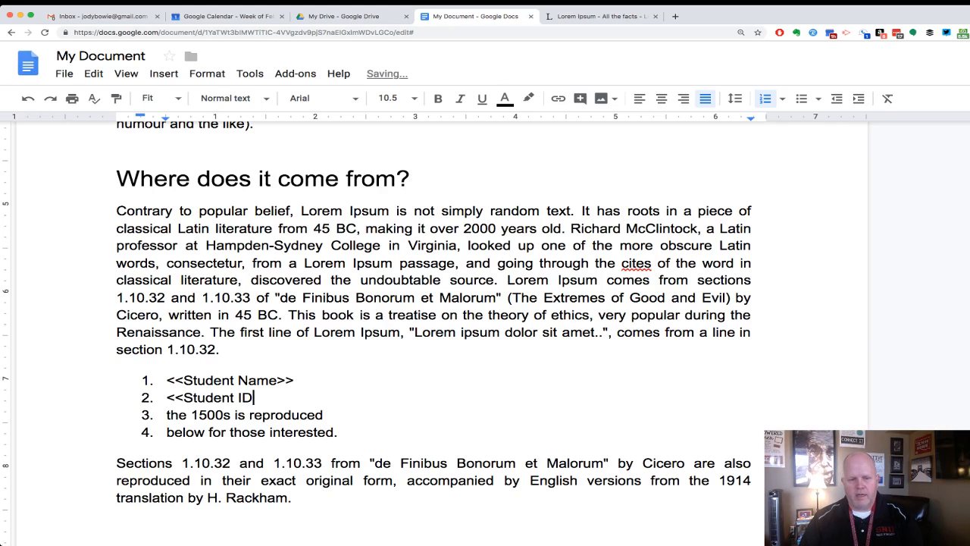
{"action": "type", "text": ">>"}
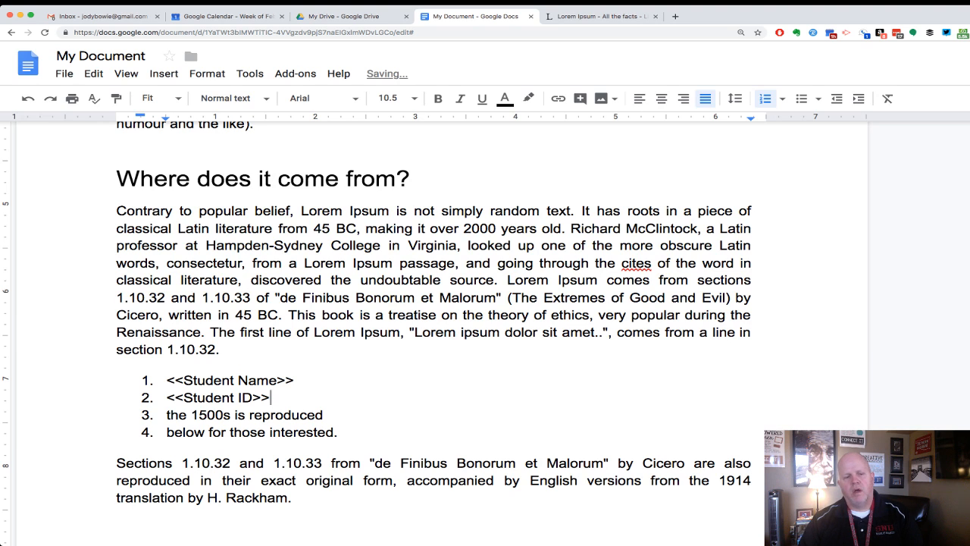
- Replace the text of the third numbered list item with the placeholder "<<email>>"
{"action": "scroll", "coordinate": [440, 334], "scroll_direction": "down", "scroll_amount": 1}
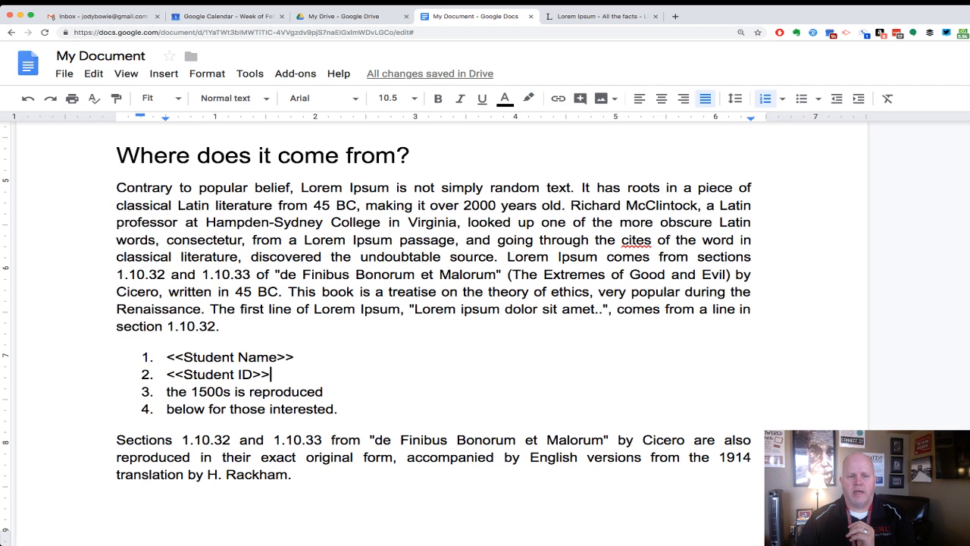
{"action": "left_click_drag", "start_coordinate": [167, 358], "coordinate": [294, 358]}
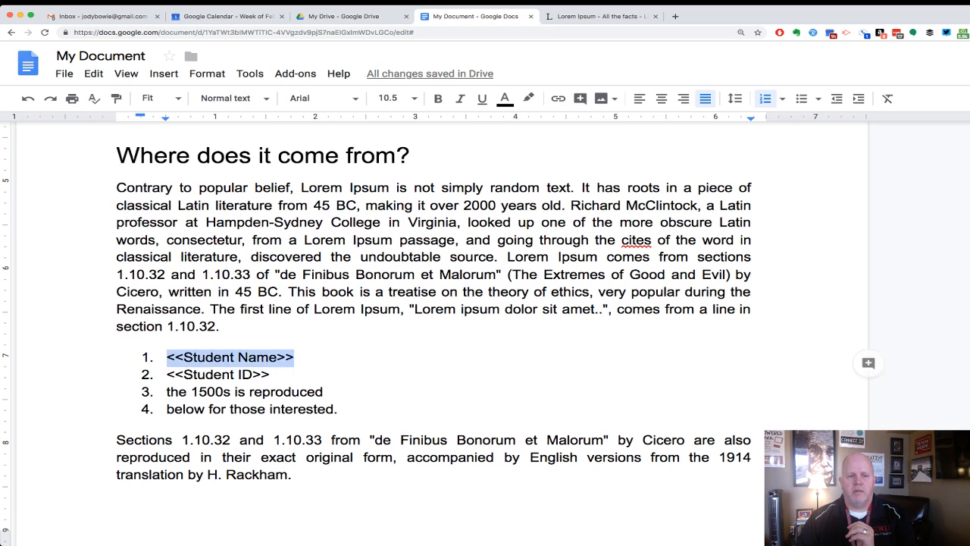
{"action": "left_click_drag", "start_coordinate": [166, 374], "coordinate": [270, 374]}
{"action": "left_click_drag", "start_coordinate": [167, 392], "coordinate": [249, 392]}
{"action": "left_click_drag", "start_coordinate": [328, 392], "coordinate": [167, 392]}
{"action": "key", "text": "BackSpace"}
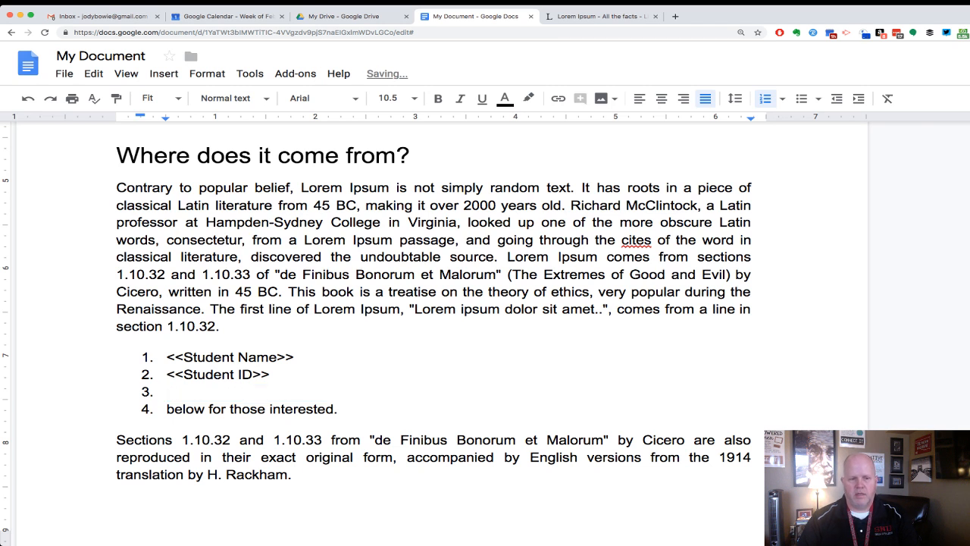
{"action": "type", "text": "<<email>>"}
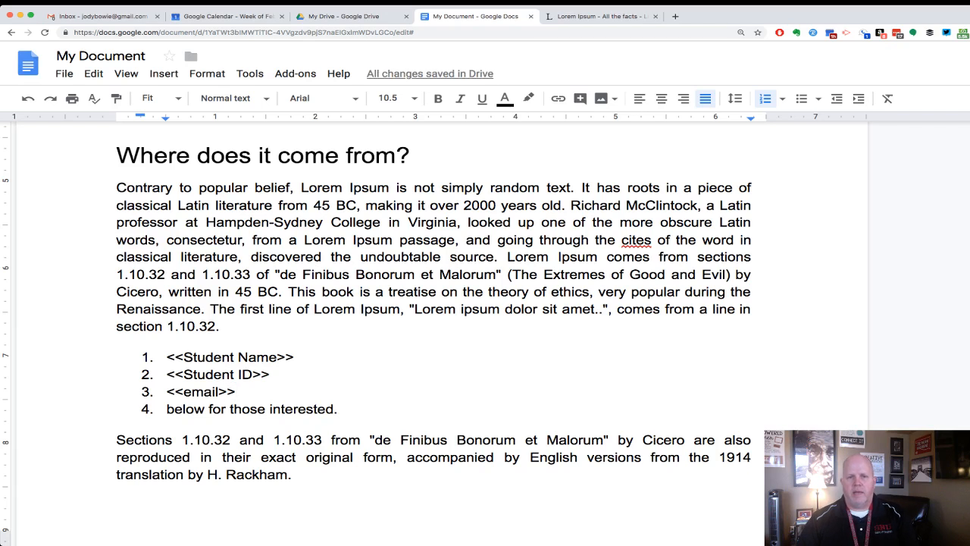
- Open the gallery for getting new document add-ons
{"action": "scroll", "coordinate": [434, 326], "scroll_direction": "down", "scroll_amount": 1}
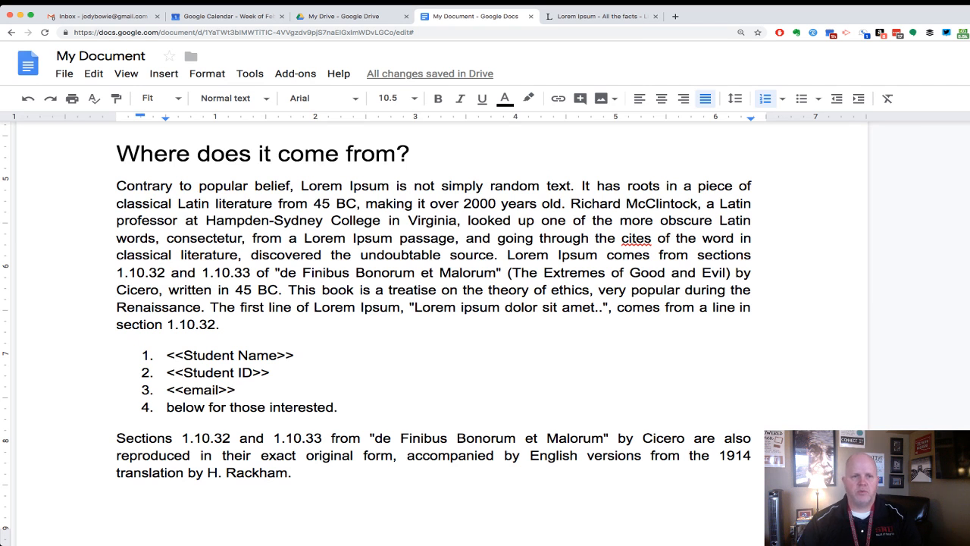
{"action": "left_click", "coordinate": [250, 74]}
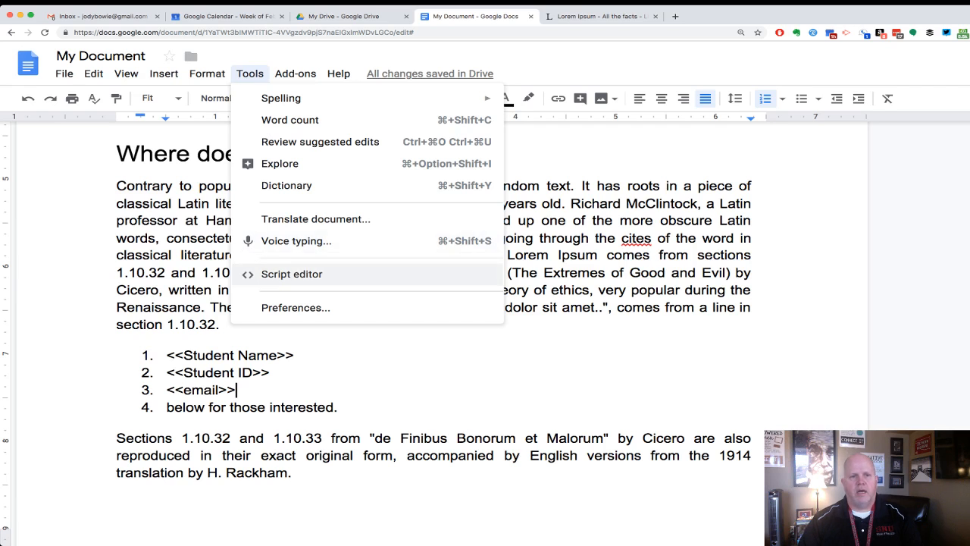
{"action": "mouse_move", "coordinate": [295, 74]}
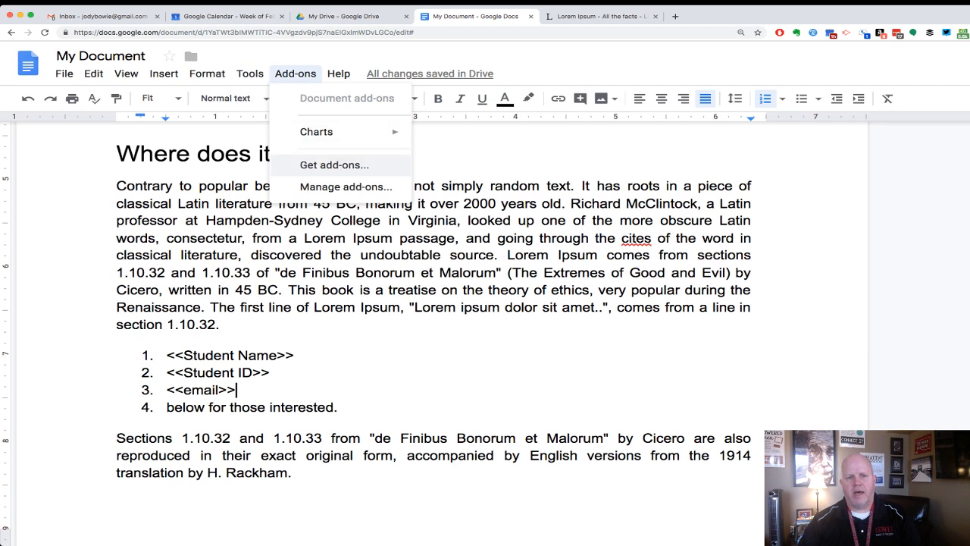
{"action": "left_click", "coordinate": [335, 164]}
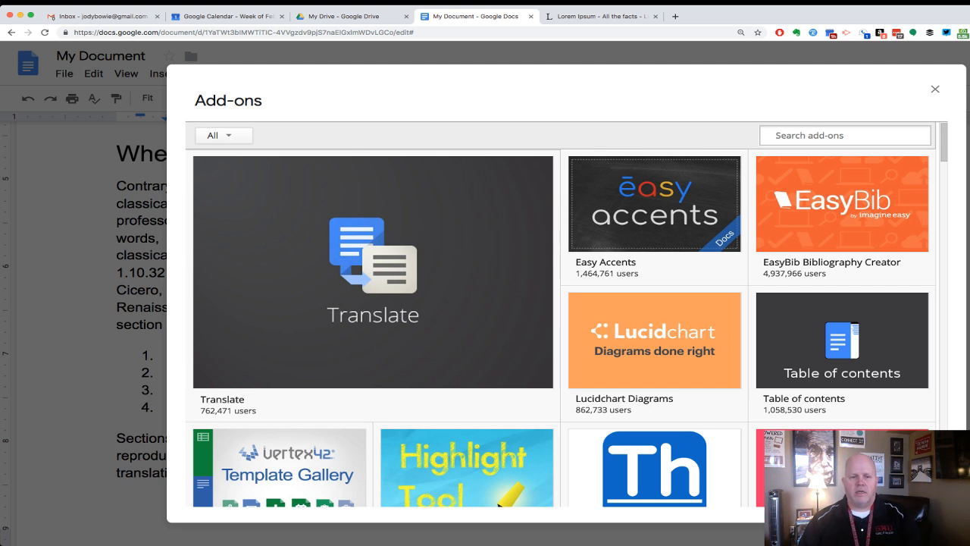
- Browse the add-ons gallery and examine the descriptions of Translate, Lucidchart Diagrams, Table of contents and Avery Label Merge
{"action": "mouse_move", "coordinate": [373, 273]}
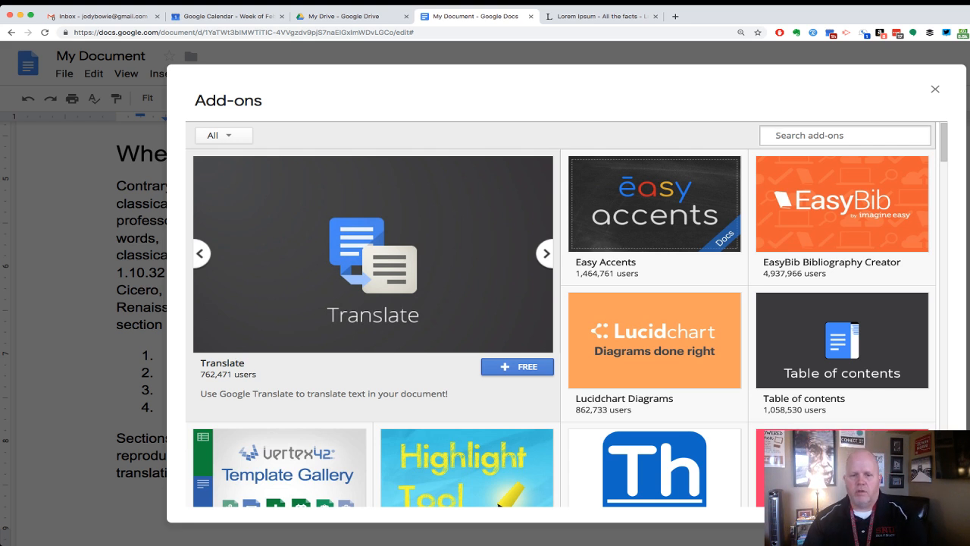
{"action": "scroll", "coordinate": [654, 326], "scroll_direction": "down", "scroll_amount": 1}
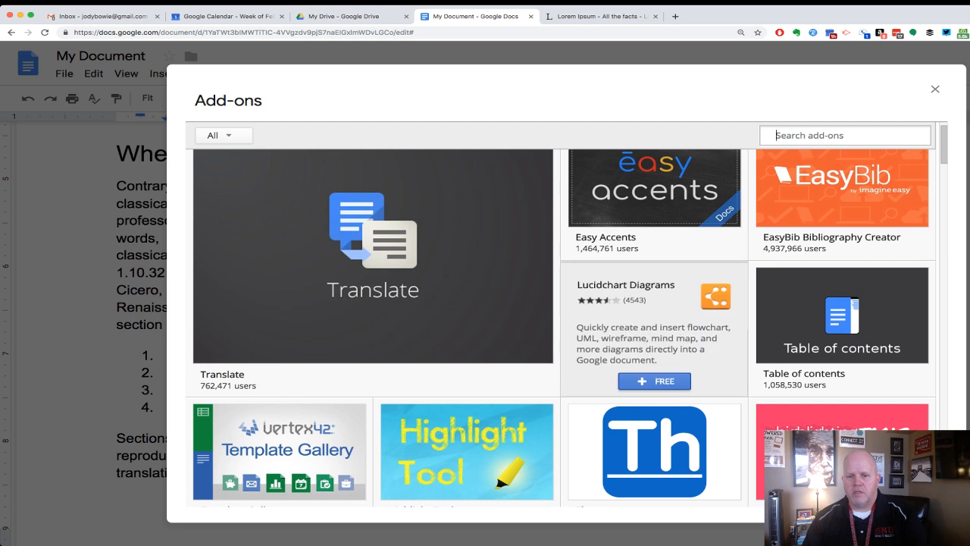
{"action": "scroll", "coordinate": [561, 328], "scroll_direction": "down", "scroll_amount": 1}
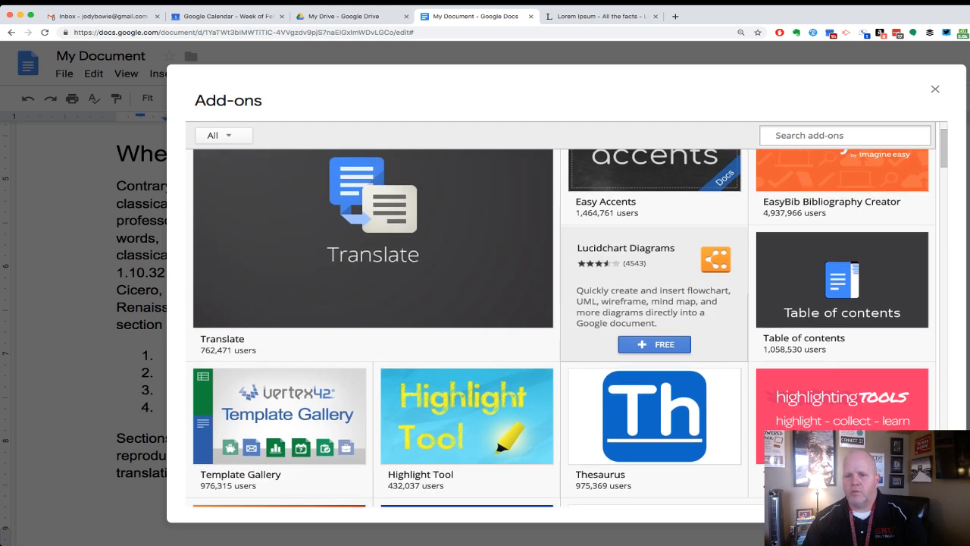
{"action": "mouse_move", "coordinate": [842, 295]}
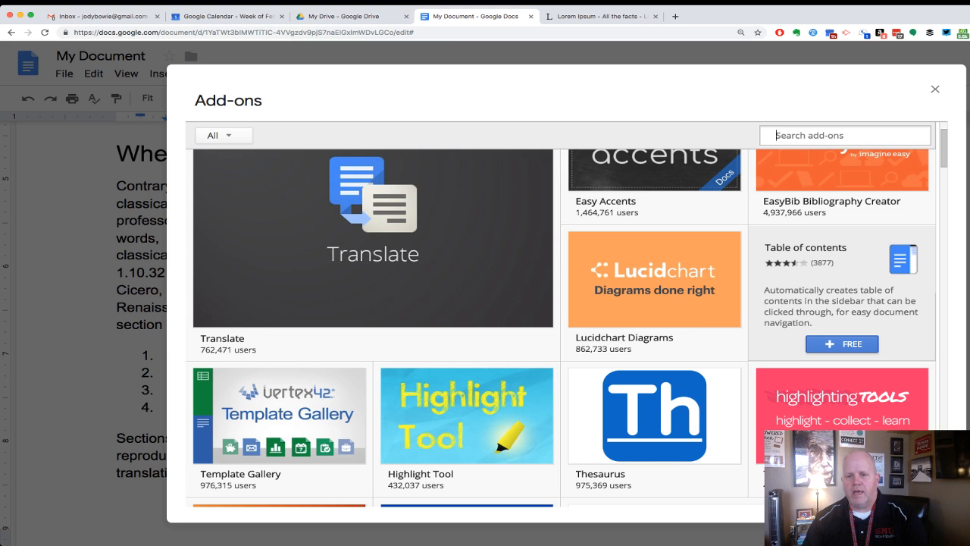
{"action": "scroll", "coordinate": [843, 296], "scroll_direction": "up", "scroll_amount": 2}
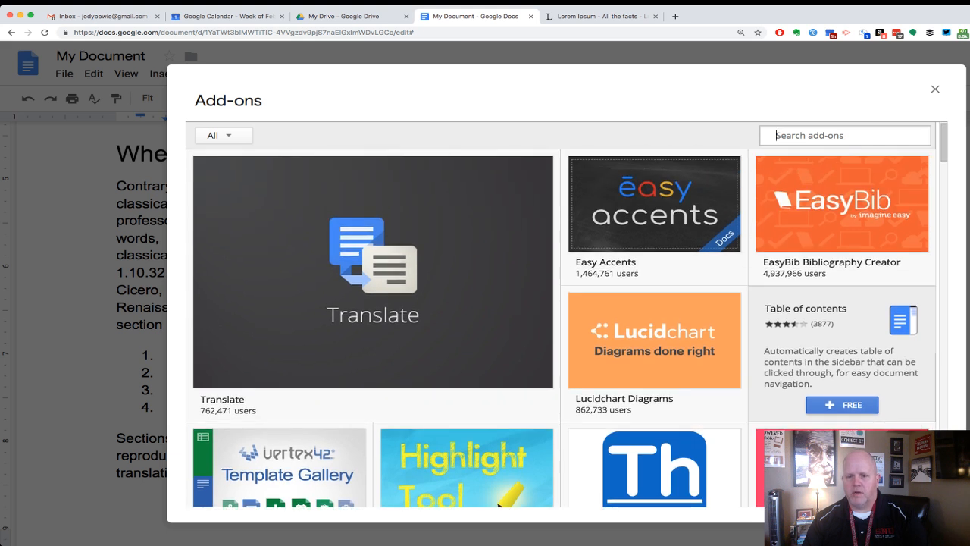
{"action": "scroll", "coordinate": [842, 295], "scroll_direction": "down", "scroll_amount": 2}
{"action": "scroll", "coordinate": [842, 296], "scroll_direction": "down", "scroll_amount": 3}
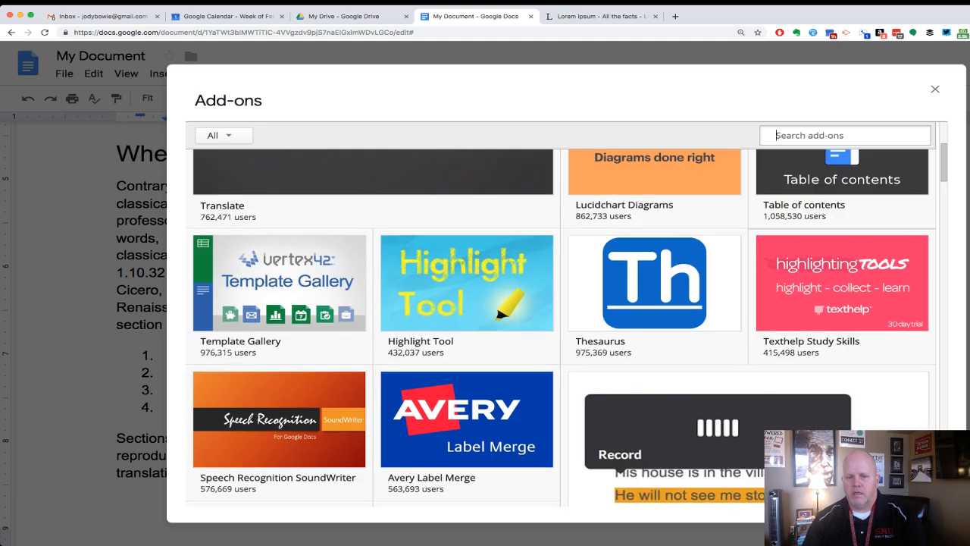
{"action": "scroll", "coordinate": [843, 296], "scroll_direction": "down", "scroll_amount": 3}
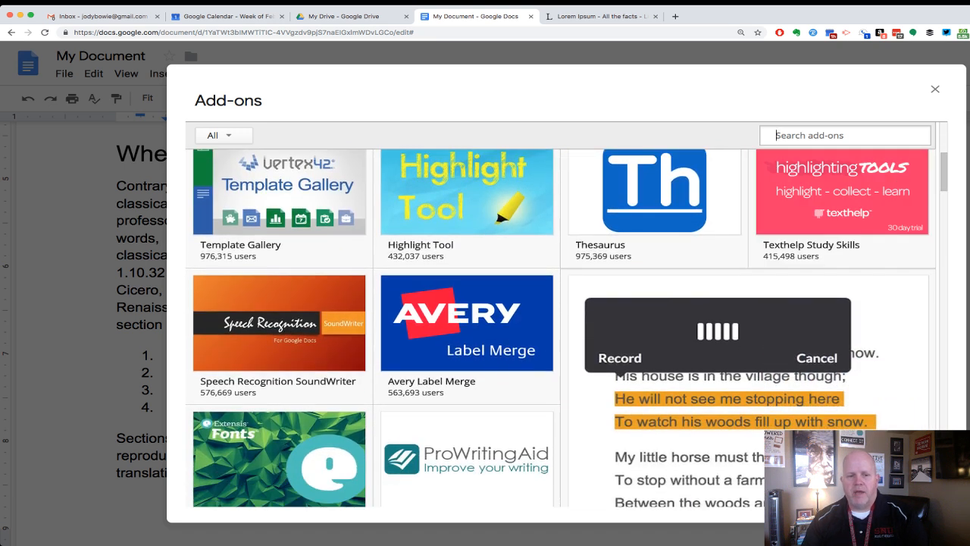
{"action": "mouse_move", "coordinate": [467, 336]}
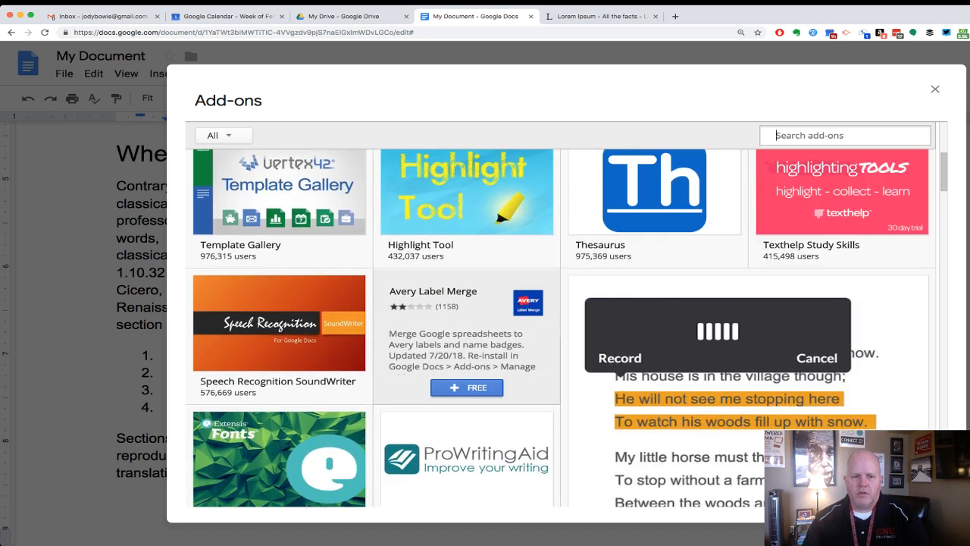
{"action": "scroll", "coordinate": [467, 336], "scroll_direction": "down", "scroll_amount": 4}
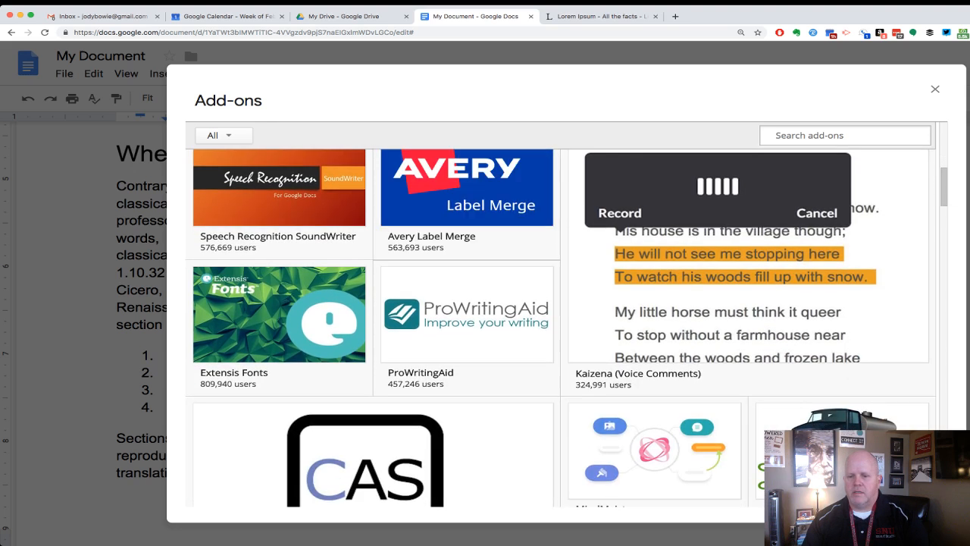
{"action": "scroll", "coordinate": [467, 336], "scroll_direction": "down", "scroll_amount": 4}
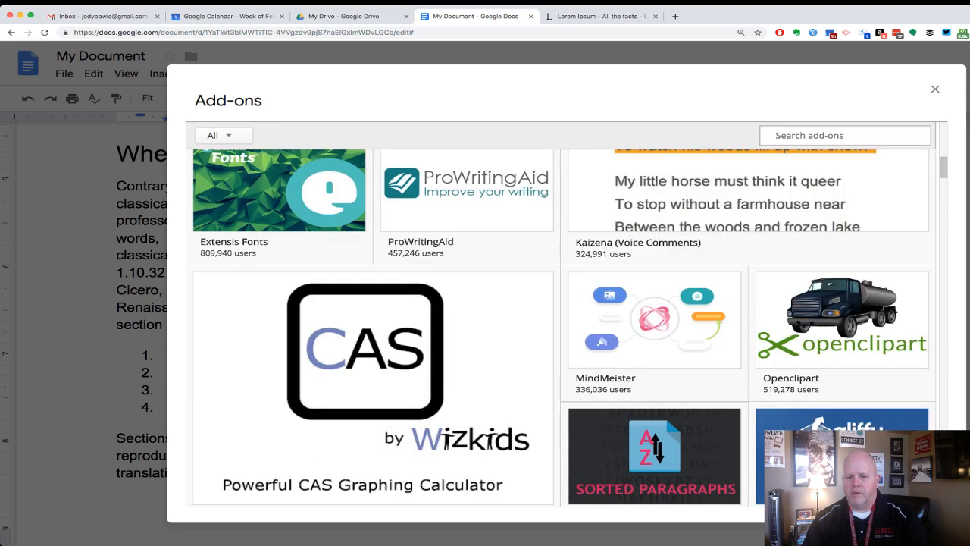
- Browse further through the add-ons gallery, examine the Draw.io Diagrams description, and close the gallery
{"action": "scroll", "coordinate": [655, 334], "scroll_direction": "down", "scroll_amount": 8}
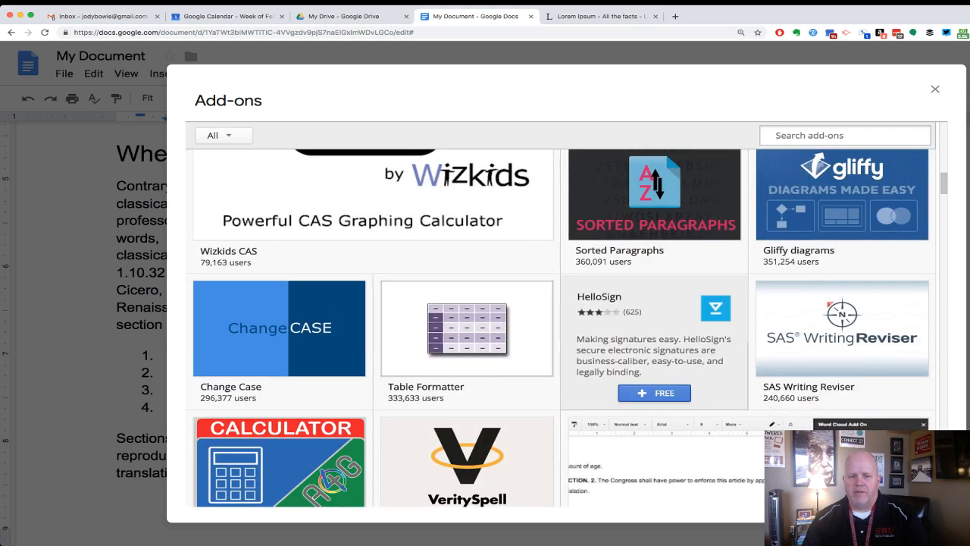
{"action": "scroll", "coordinate": [655, 334], "scroll_direction": "down", "scroll_amount": 2}
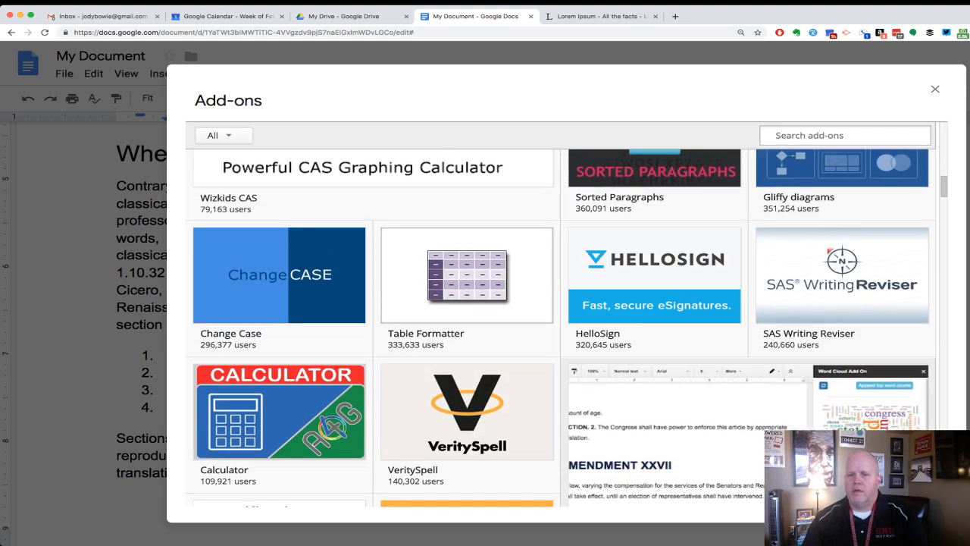
{"action": "scroll", "coordinate": [562, 328], "scroll_direction": "down", "scroll_amount": 2}
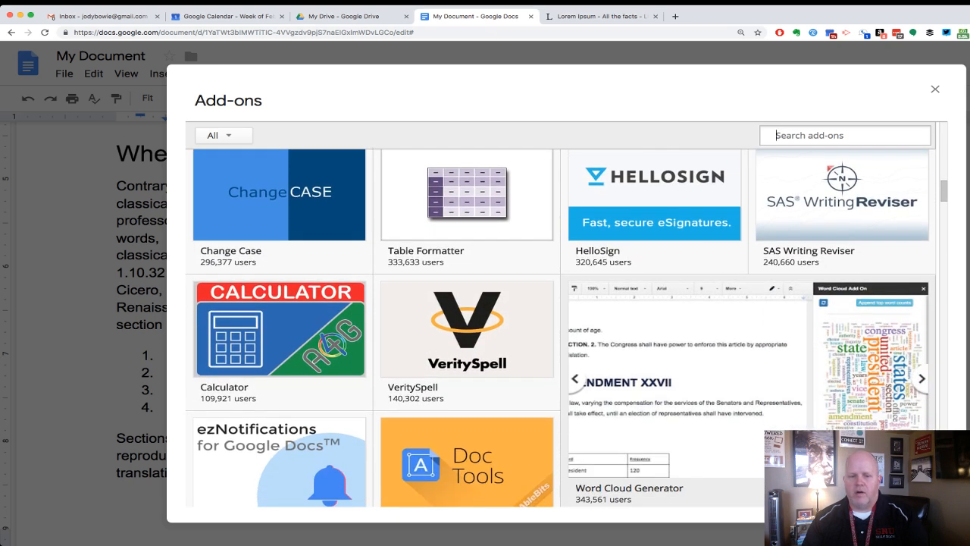
{"action": "scroll", "coordinate": [563, 328], "scroll_direction": "down", "scroll_amount": 9}
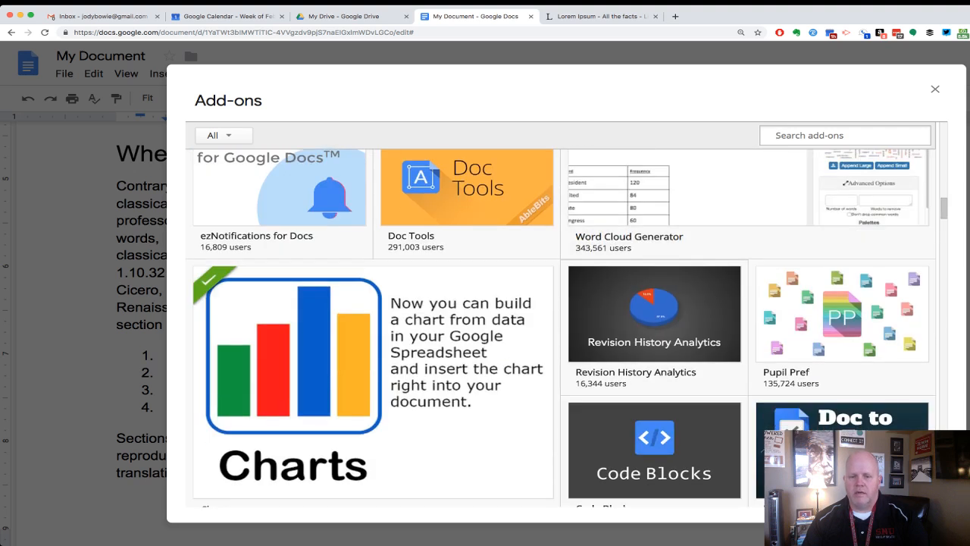
{"action": "scroll", "coordinate": [655, 334], "scroll_direction": "down", "scroll_amount": 4}
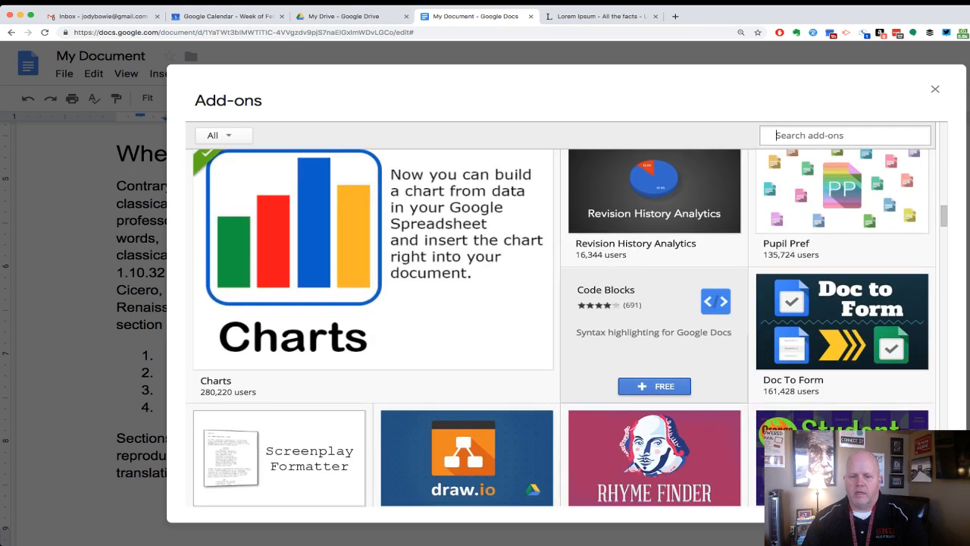
{"action": "scroll", "coordinate": [655, 334], "scroll_direction": "down", "scroll_amount": 1}
{"action": "scroll", "coordinate": [655, 333], "scroll_direction": "down", "scroll_amount": 2}
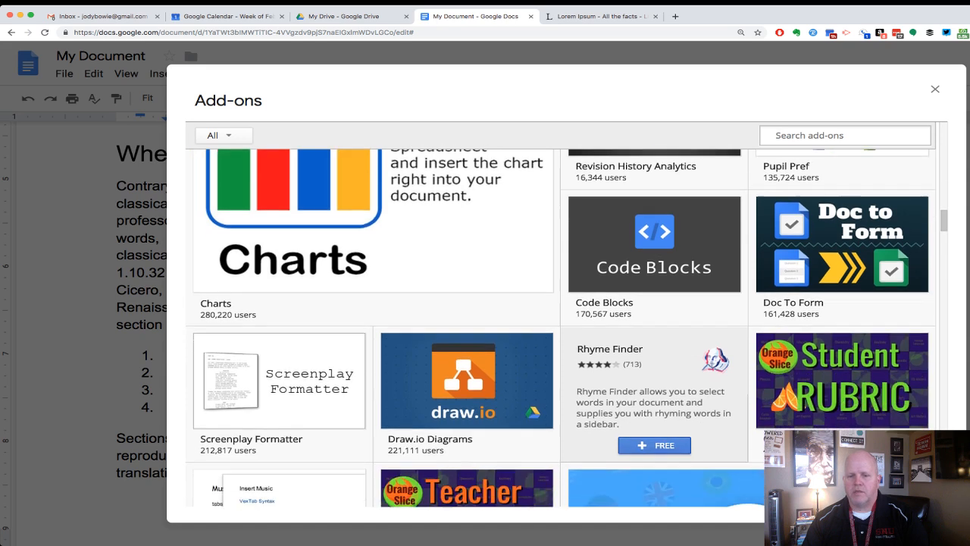
{"action": "scroll", "coordinate": [655, 334], "scroll_direction": "down", "scroll_amount": 4}
{"action": "scroll", "coordinate": [655, 333], "scroll_direction": "up", "scroll_amount": 18}
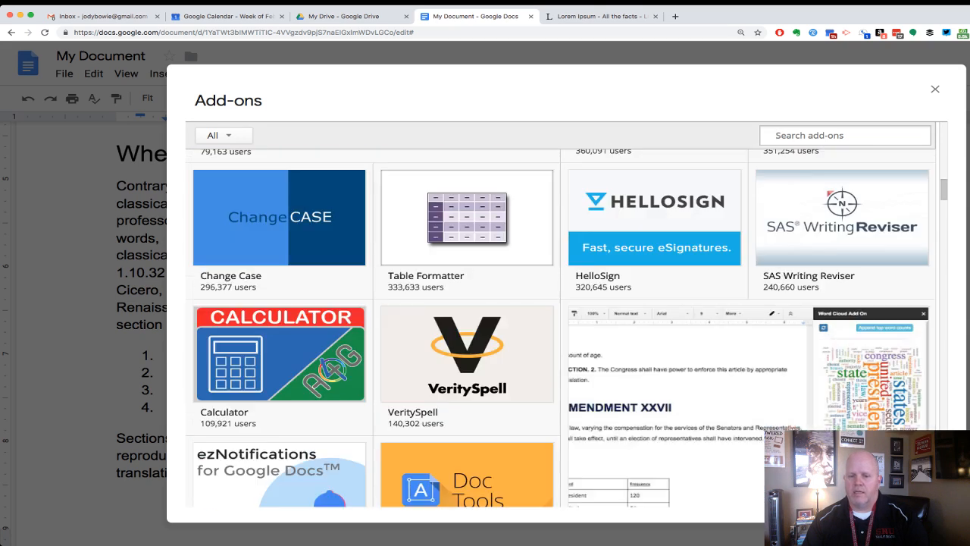
{"action": "scroll", "coordinate": [560, 328], "scroll_direction": "down", "scroll_amount": 15}
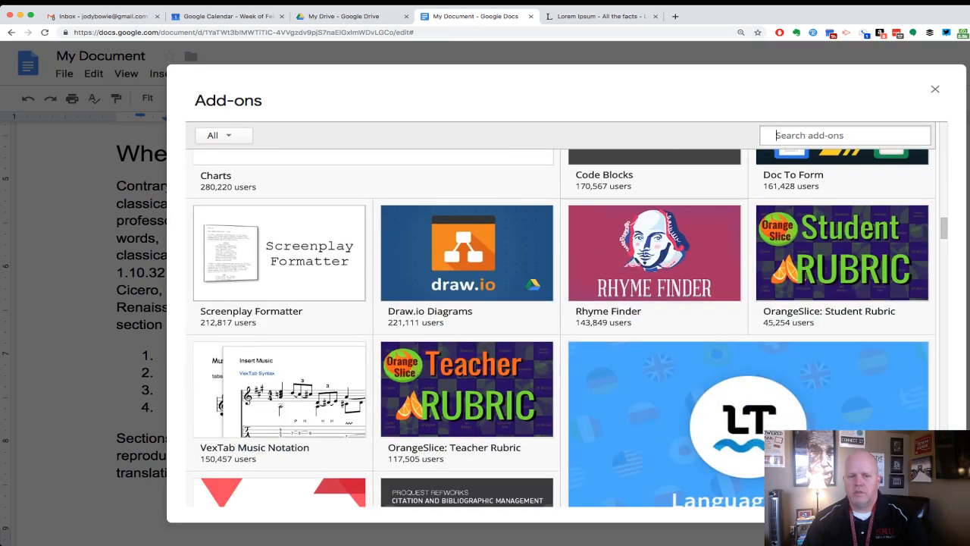
{"action": "mouse_move", "coordinate": [467, 268]}
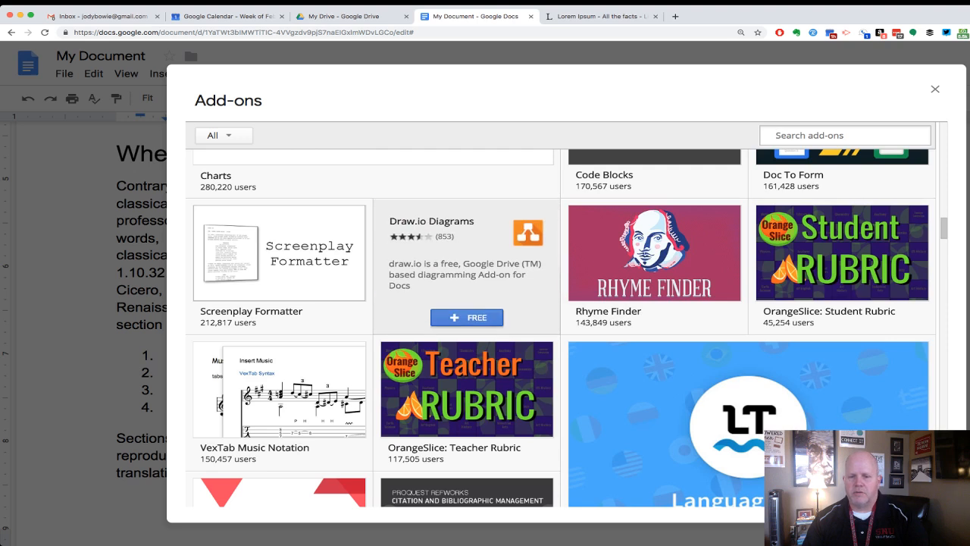
{"action": "scroll", "coordinate": [655, 303], "scroll_direction": "up", "scroll_amount": 20}
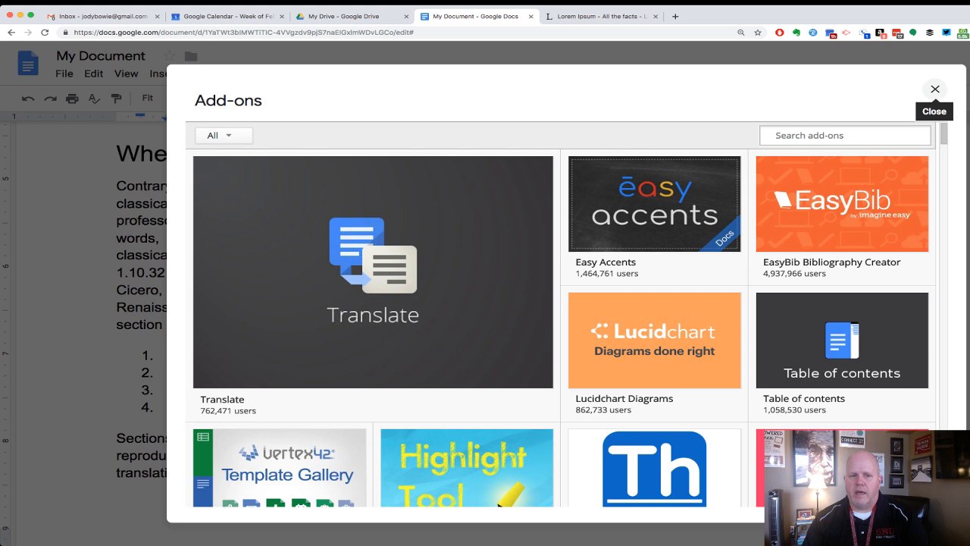
{"action": "left_click", "coordinate": [935, 89]}
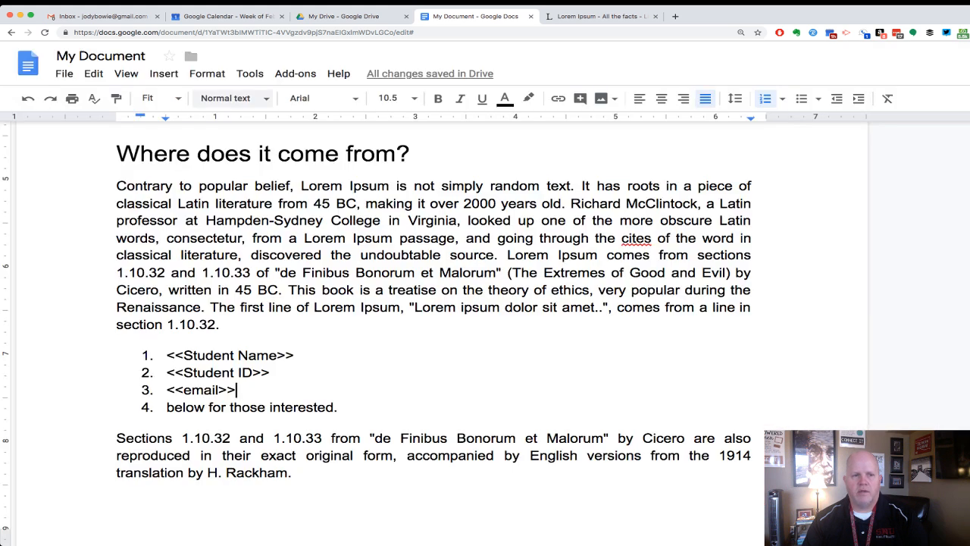
- Try inserting a table of contents with page numbers after the "<<email>>" list item, and undo the insertion
{"action": "left_click", "coordinate": [163, 73]}
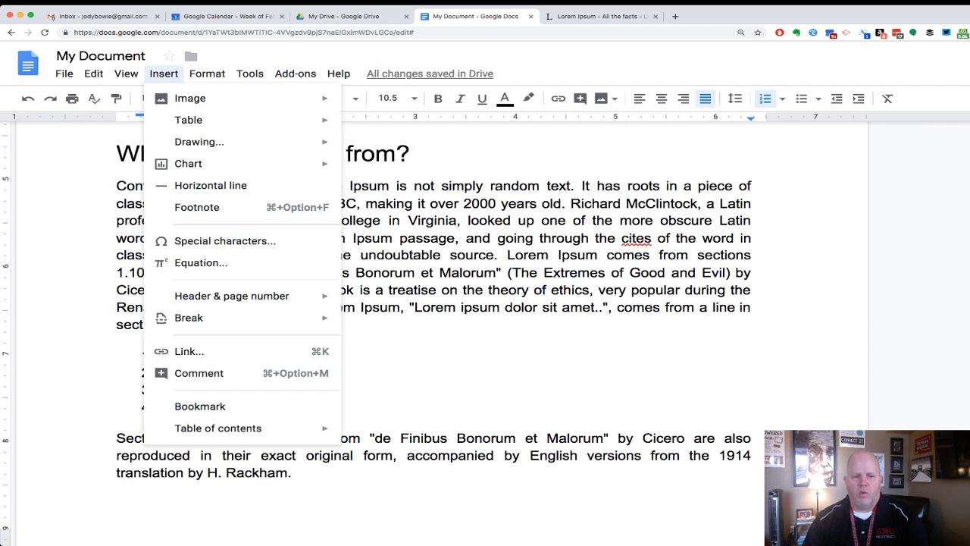
{"action": "mouse_move", "coordinate": [228, 429]}
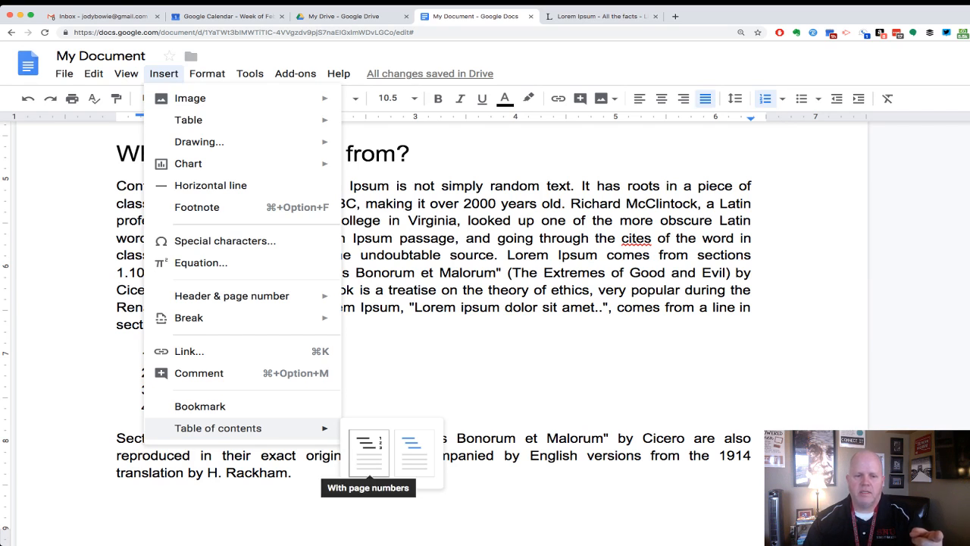
{"action": "left_click", "coordinate": [369, 453]}
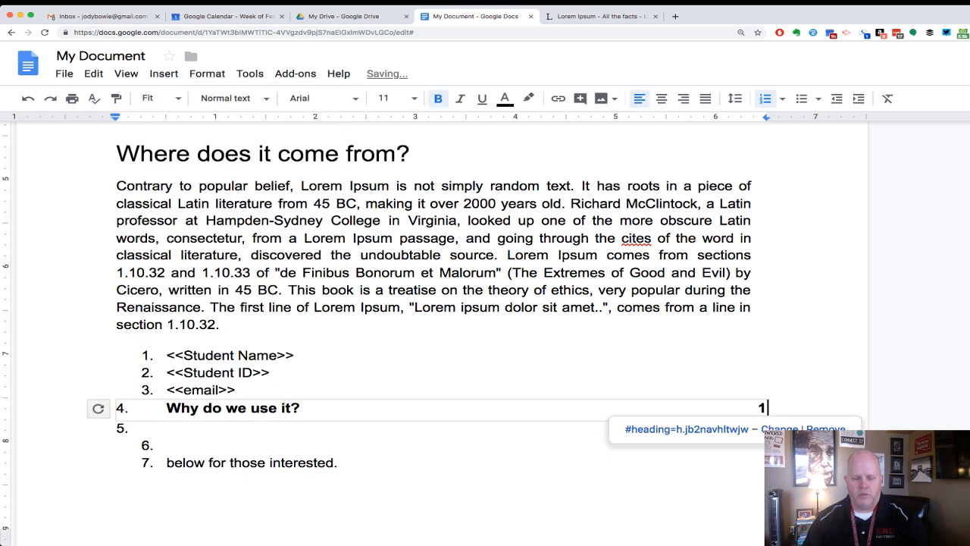
{"action": "key", "text": "super+z"}
- Add an empty Normal text line above the "What is Lorem Ipsum?" title and insert a page break before the title
{"action": "scroll", "coordinate": [442, 332], "scroll_direction": "up", "scroll_amount": 6}
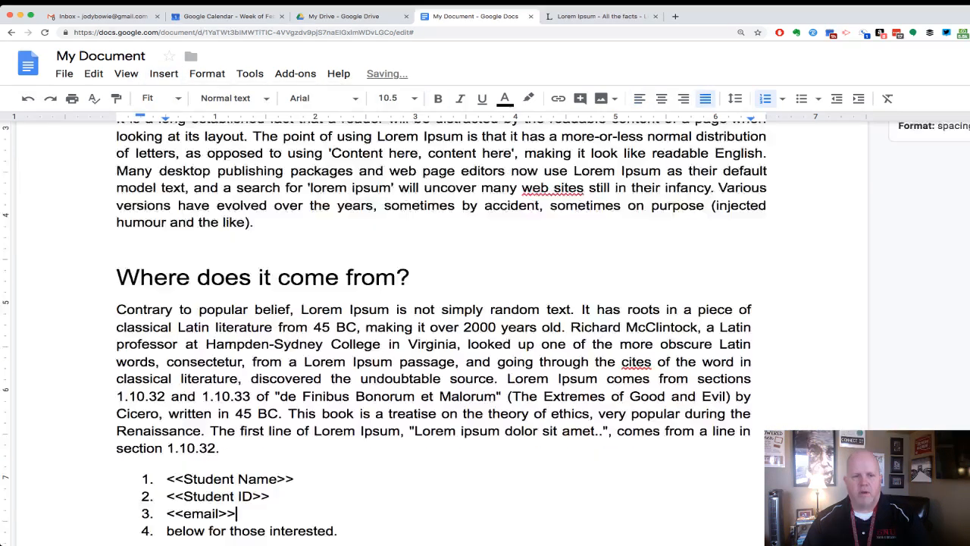
{"action": "left_click", "coordinate": [147, 244]}
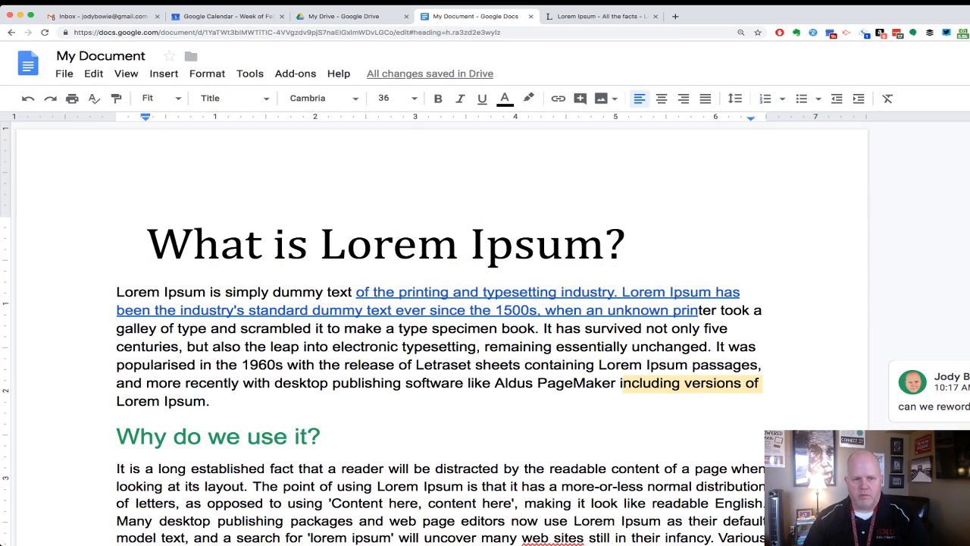
{"action": "key", "text": "Return"}
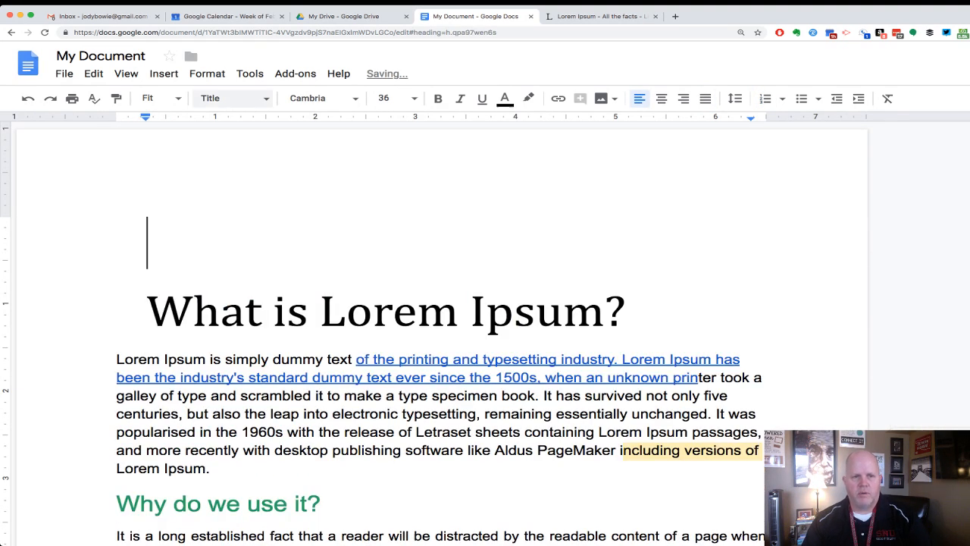
{"action": "left_click", "coordinate": [227, 98]}
{"action": "left_click", "coordinate": [253, 127]}
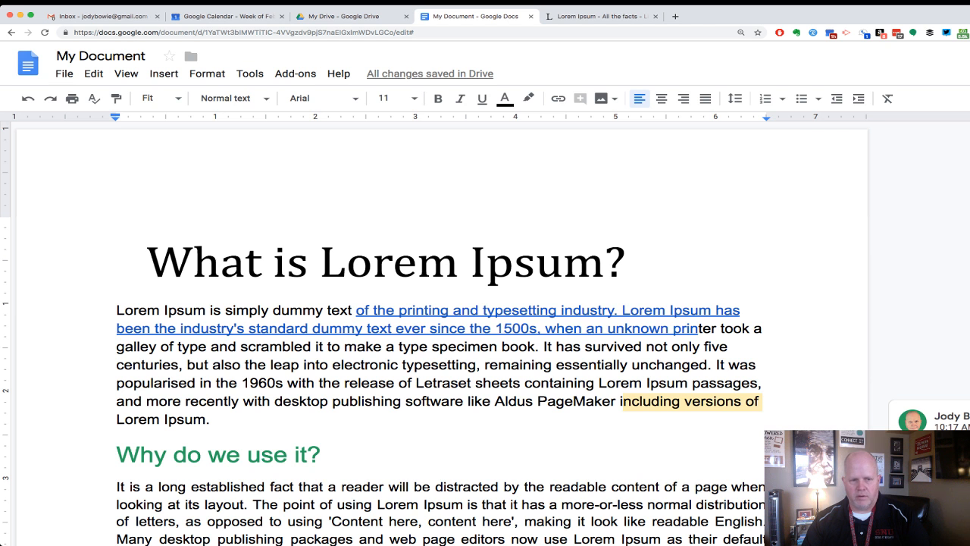
{"action": "left_click", "coordinate": [148, 262]}
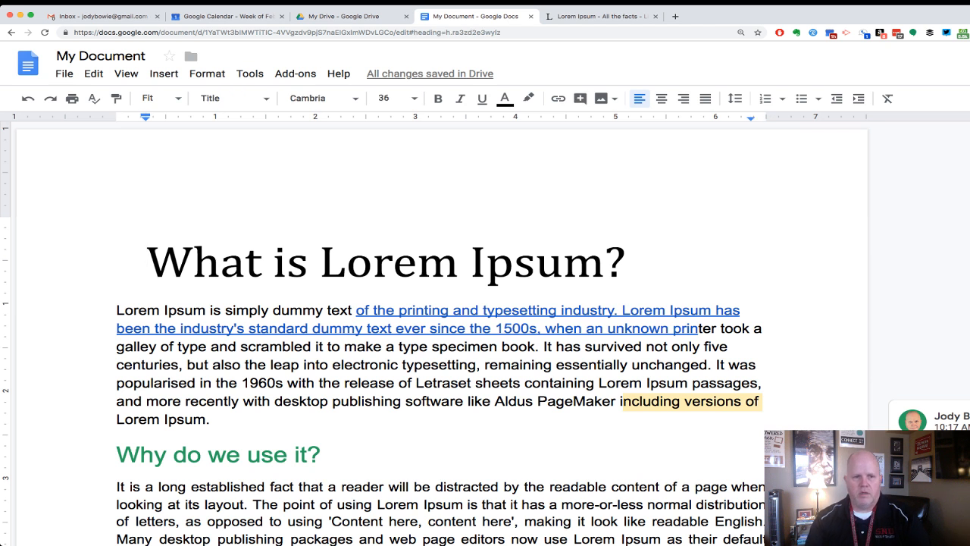
{"action": "key", "text": "ctrl+Return"}
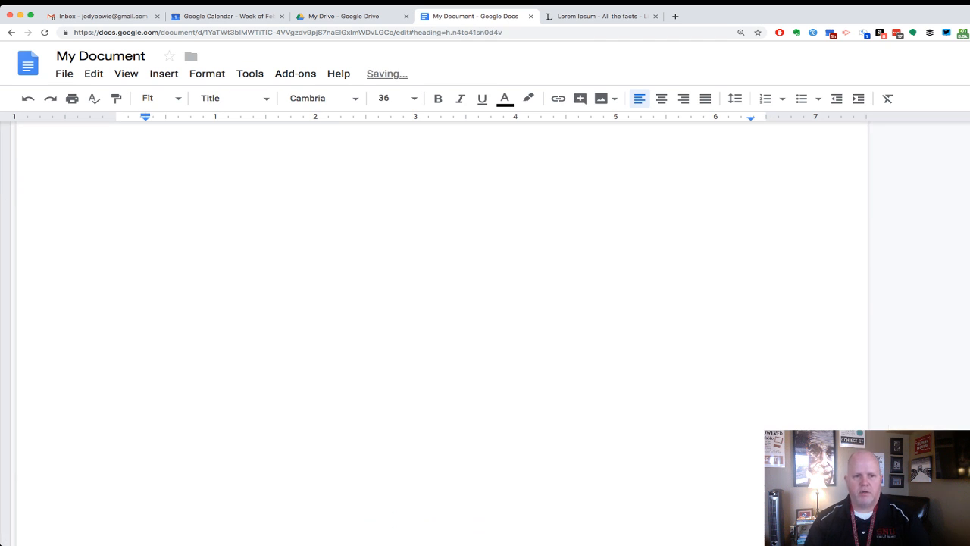
- Insert a table of contents with page numbers on the blank first page
{"action": "scroll", "coordinate": [441, 333], "scroll_direction": "up", "scroll_amount": 3}
{"action": "double_click", "coordinate": [120, 226]}
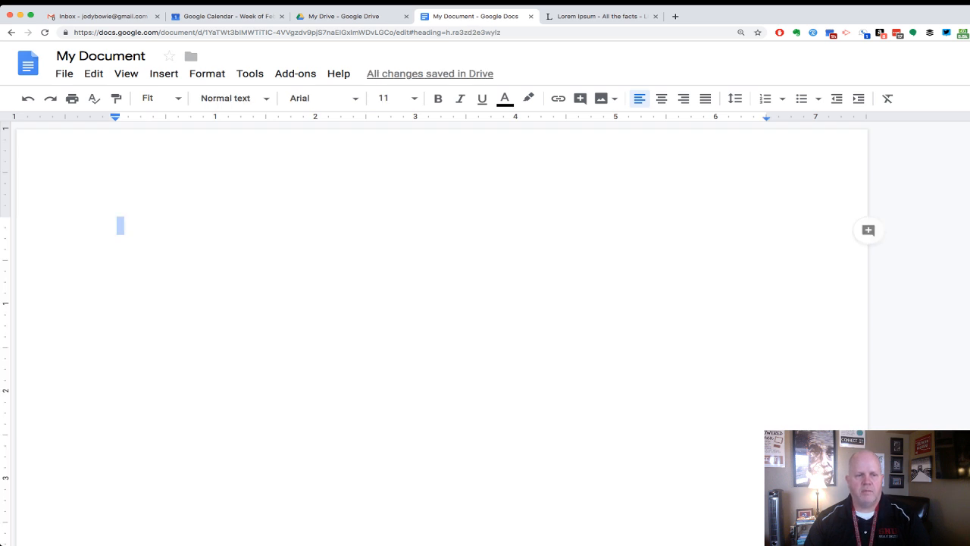
{"action": "left_click", "coordinate": [119, 226]}
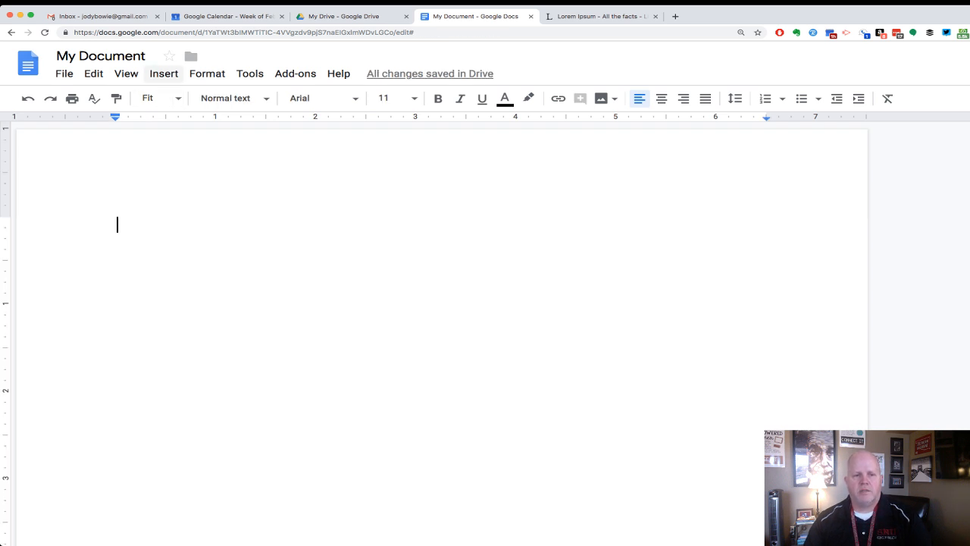
{"action": "left_click", "coordinate": [163, 74]}
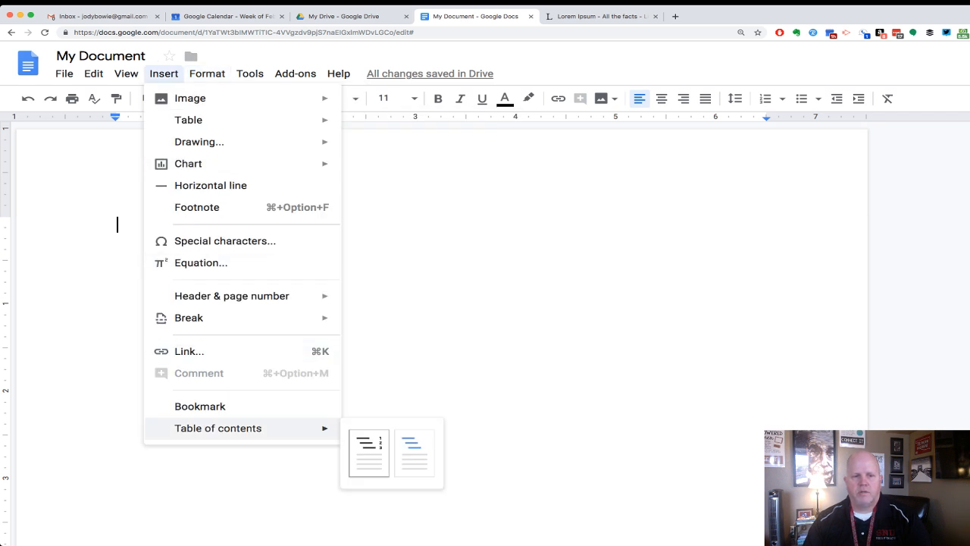
{"action": "left_click", "coordinate": [370, 454]}
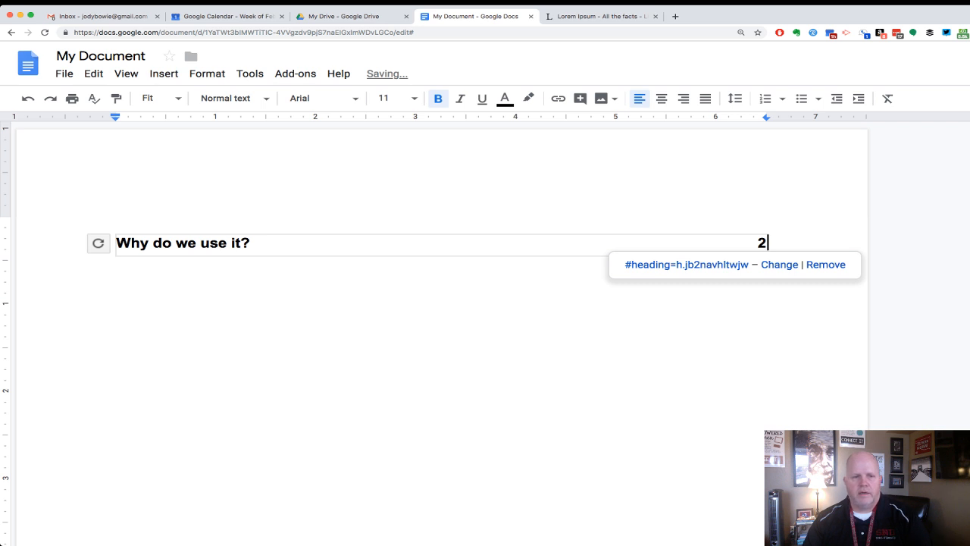
- Update the table of contents on the first page
{"action": "left_click", "coordinate": [250, 243]}
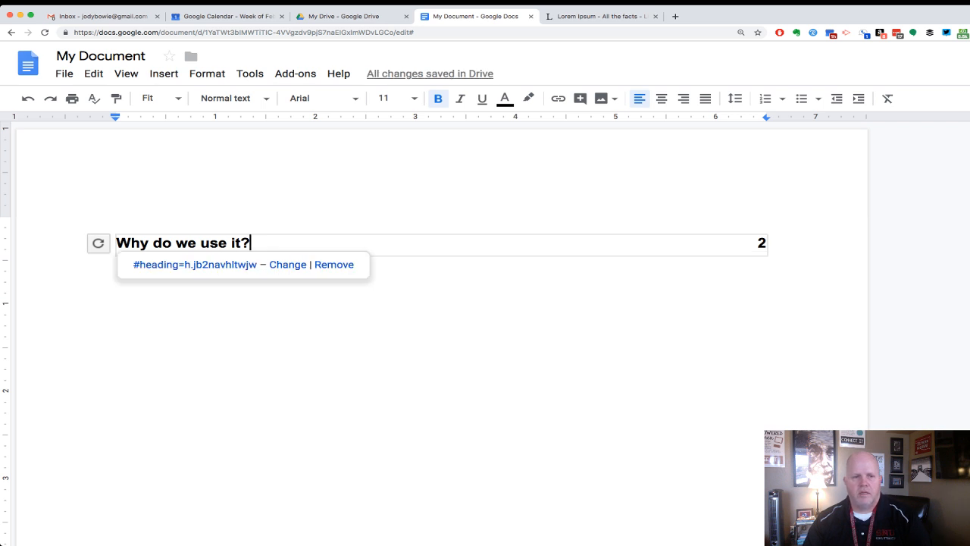
{"action": "left_click", "coordinate": [98, 243]}
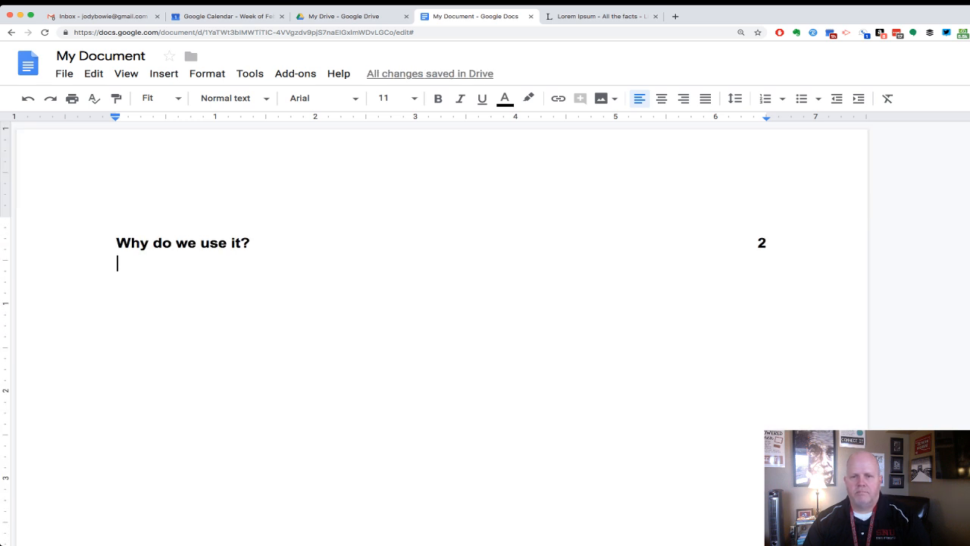
{"action": "left_click", "coordinate": [258, 243]}
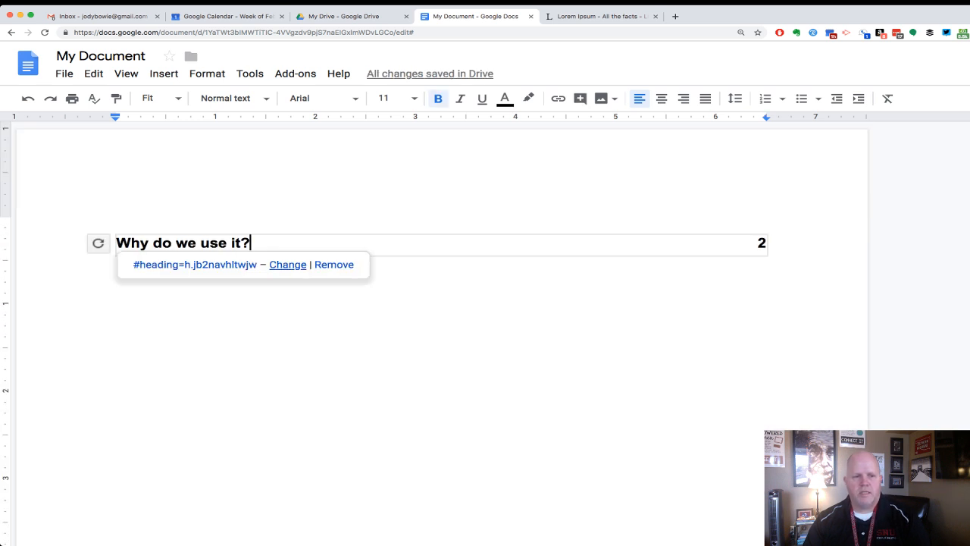
{"action": "left_click", "coordinate": [211, 243]}
{"action": "left_click", "coordinate": [164, 74]}
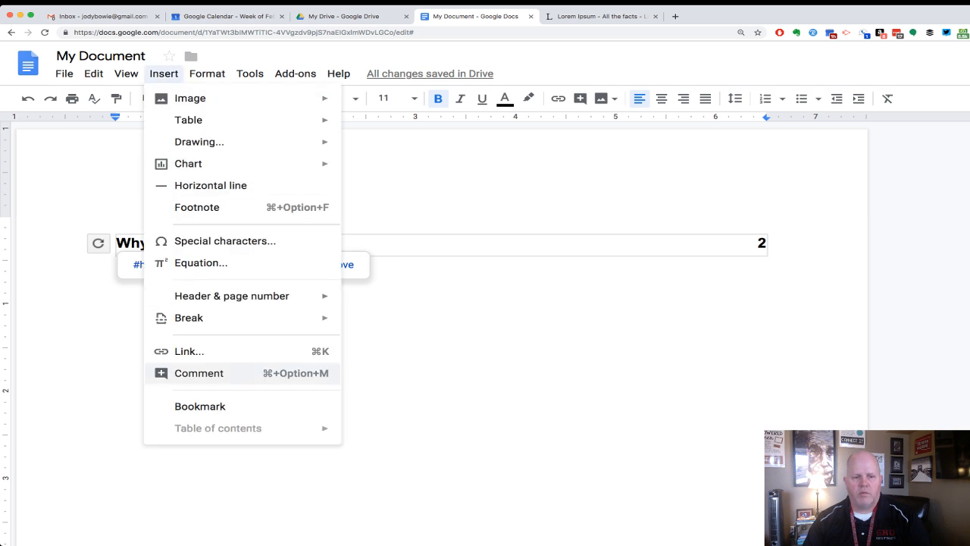
{"action": "left_click", "coordinate": [455, 318]}
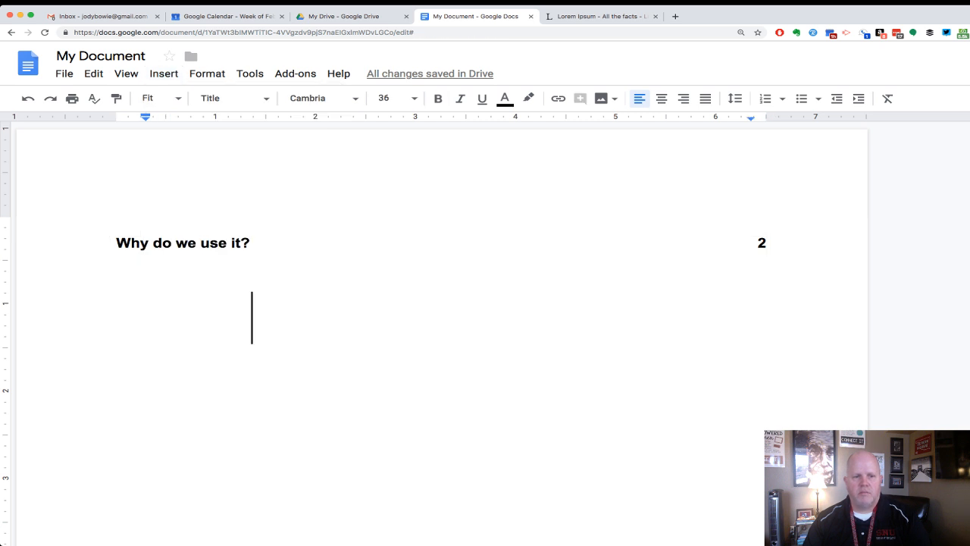
- Go from the table of contents entry to the "Why do we use it?" heading and check its paragraph style
{"action": "left_click", "coordinate": [183, 243]}
{"action": "scroll", "coordinate": [441, 303], "scroll_direction": "down", "scroll_amount": 8}
{"action": "scroll", "coordinate": [493, 123], "scroll_direction": "down", "scroll_amount": 5}
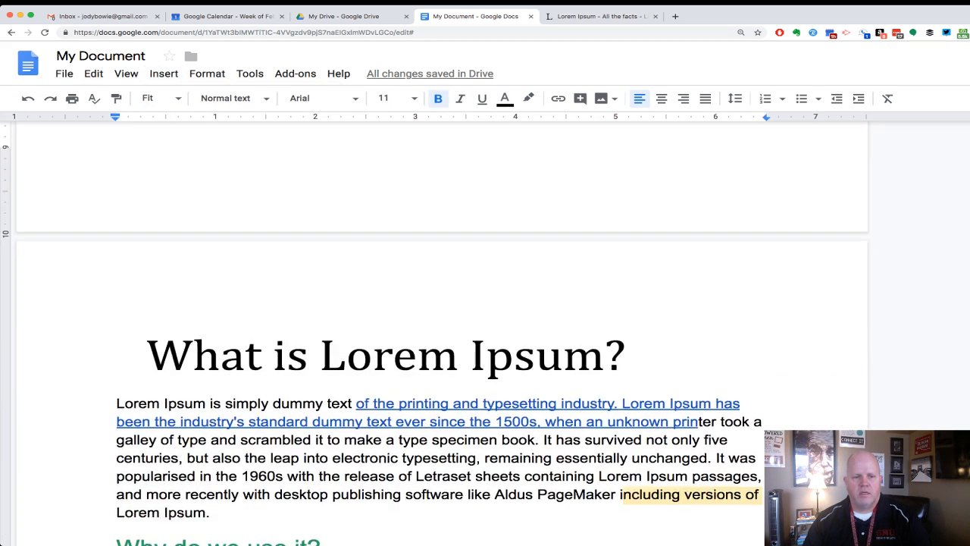
{"action": "left_click", "coordinate": [209, 300]}
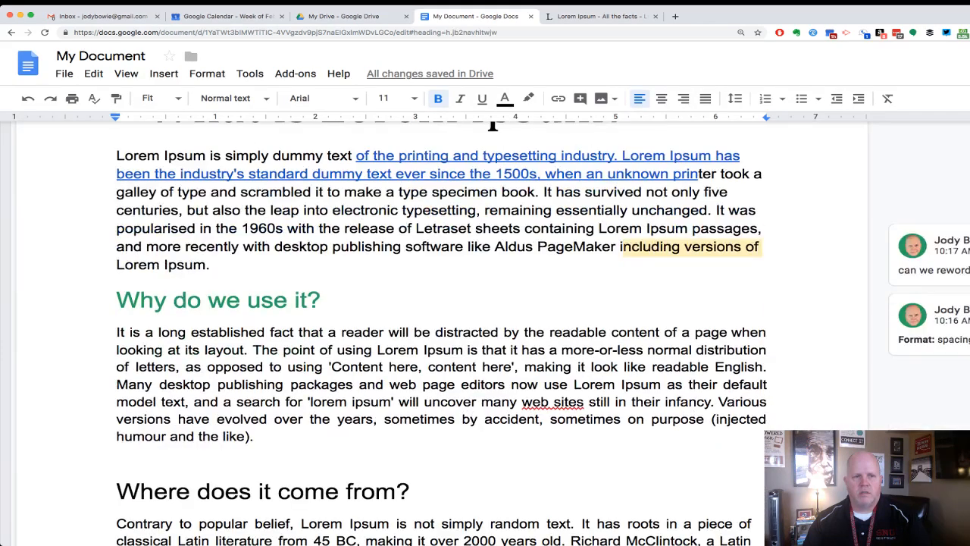
- Apply the Heading 2 style to the "Where does it come from?" line
{"action": "scroll", "coordinate": [209, 300], "scroll_direction": "down", "scroll_amount": 2}
{"action": "scroll", "coordinate": [240, 313], "scroll_direction": "down", "scroll_amount": 2}
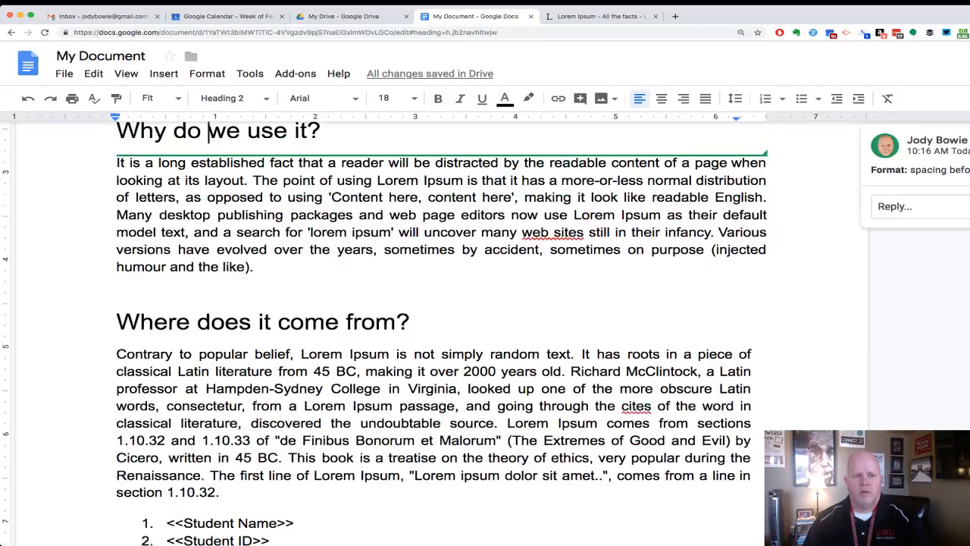
{"action": "left_click", "coordinate": [240, 314]}
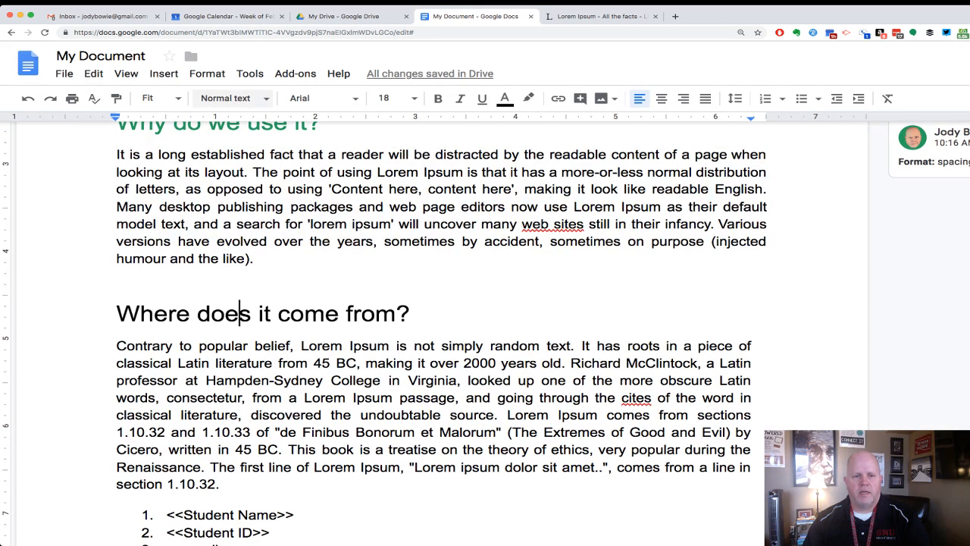
{"action": "left_click_drag", "start_coordinate": [410, 313], "coordinate": [116, 314]}
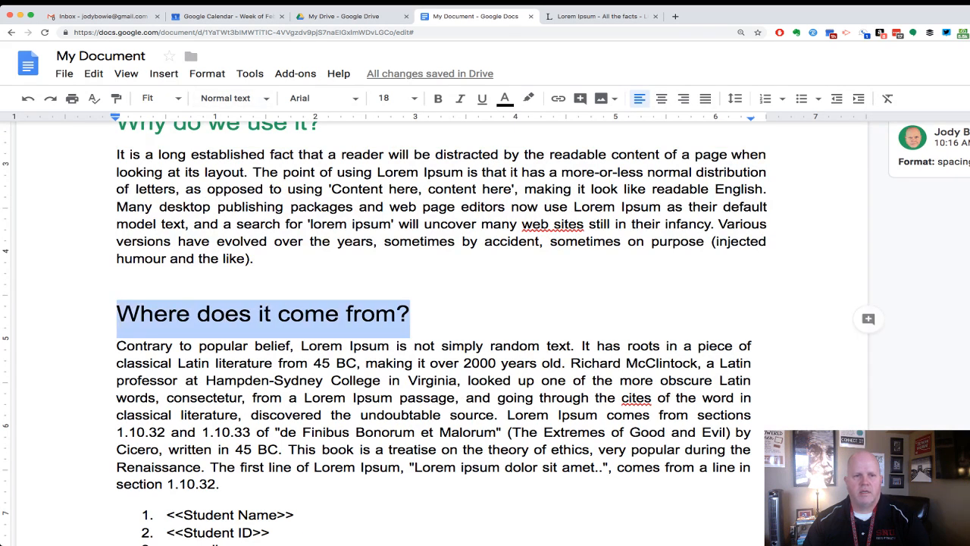
{"action": "left_click", "coordinate": [228, 98]}
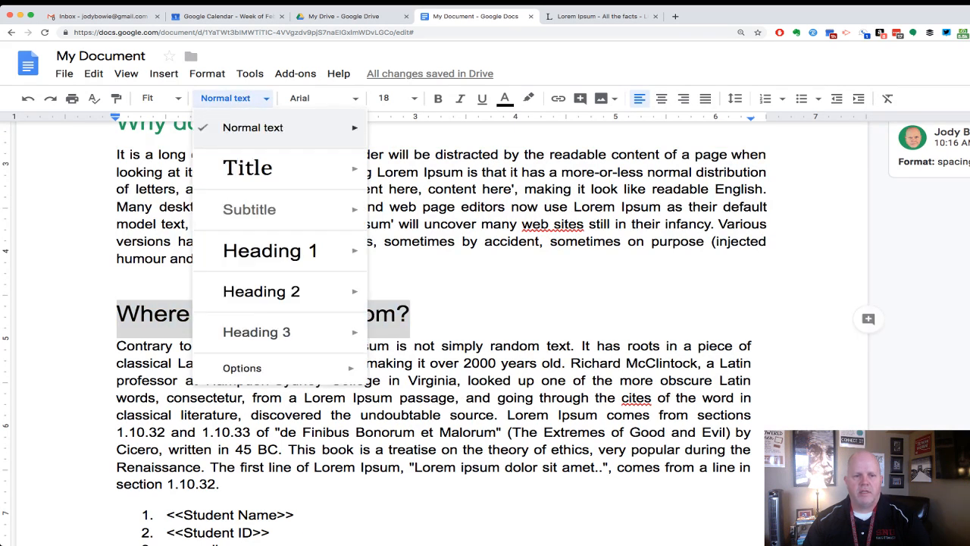
{"action": "left_click", "coordinate": [261, 291]}
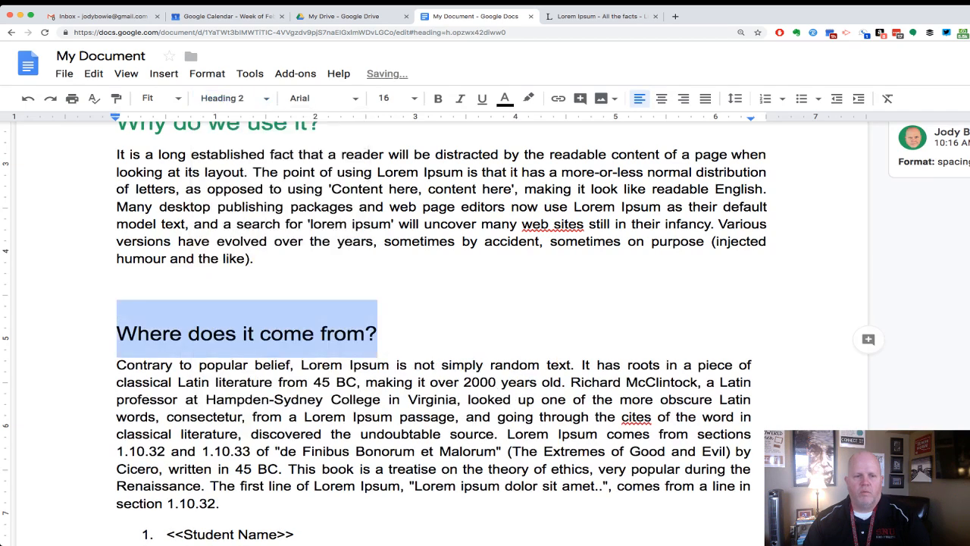
- Apply the Heading 2 style to the "Where can I get some?" line on the last page
{"action": "scroll", "coordinate": [440, 318], "scroll_direction": "down", "scroll_amount": 10}
{"action": "scroll", "coordinate": [440, 319], "scroll_direction": "down", "scroll_amount": 5}
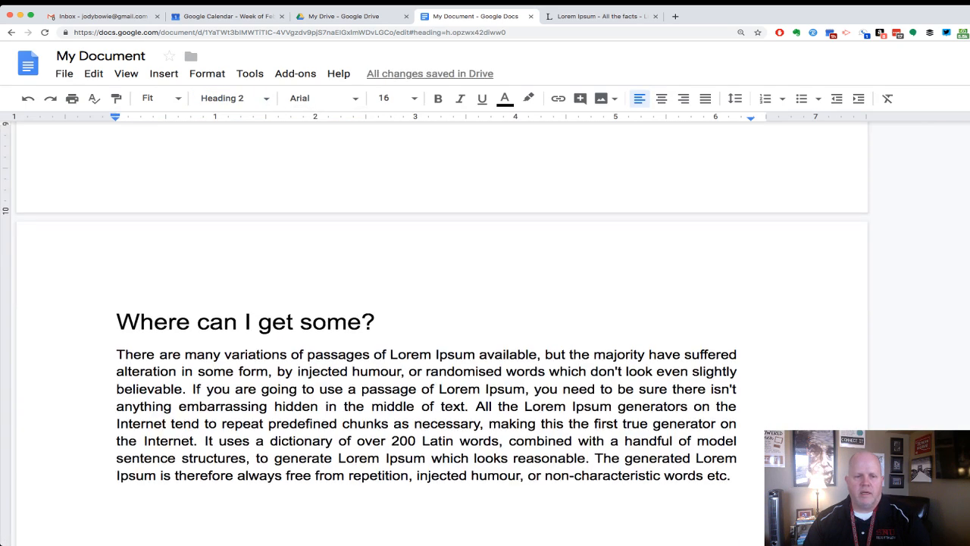
{"action": "left_click_drag", "start_coordinate": [155, 326], "coordinate": [115, 324]}
{"action": "left_click", "coordinate": [227, 98]}
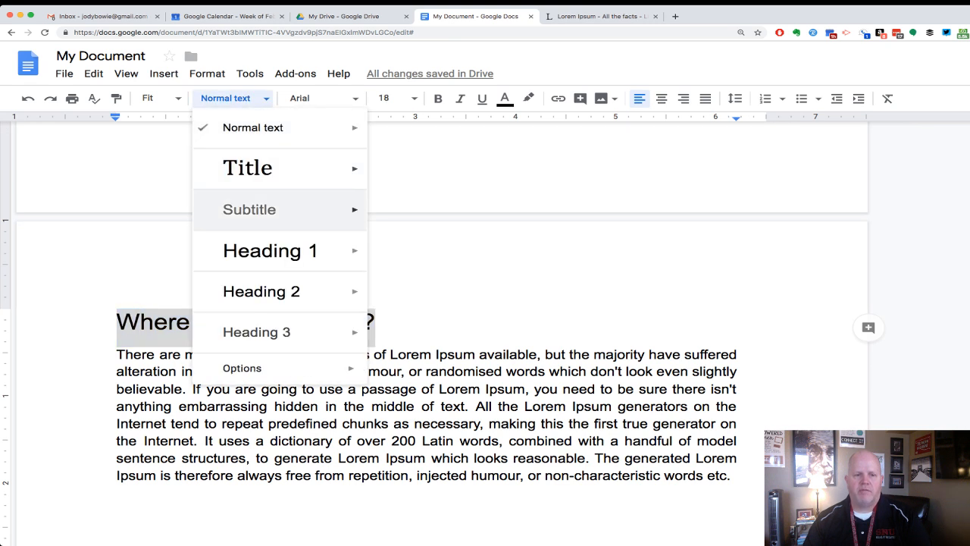
{"action": "left_click", "coordinate": [262, 291]}
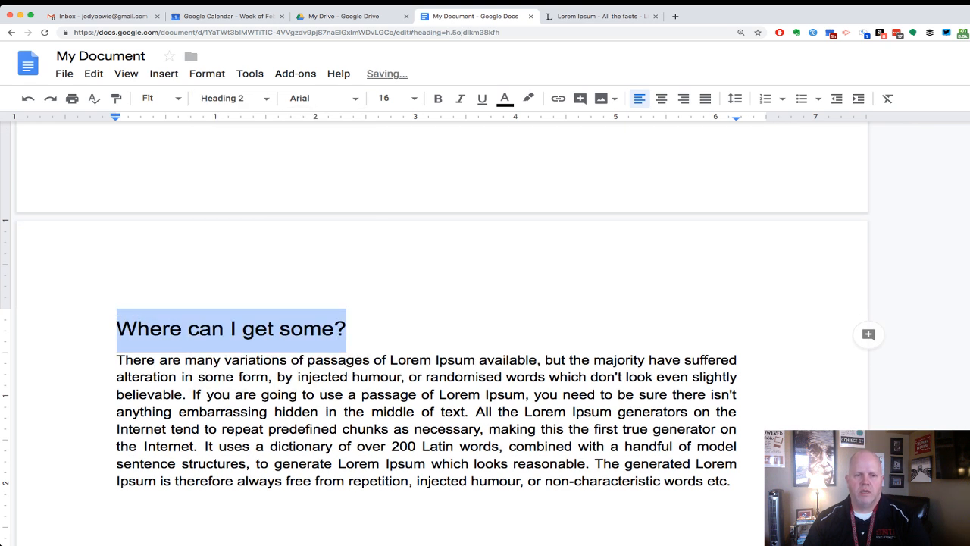
- Update the table of contents on the first page to include the newly styled headings
{"action": "scroll", "coordinate": [439, 334], "scroll_direction": "up", "scroll_amount": 20}
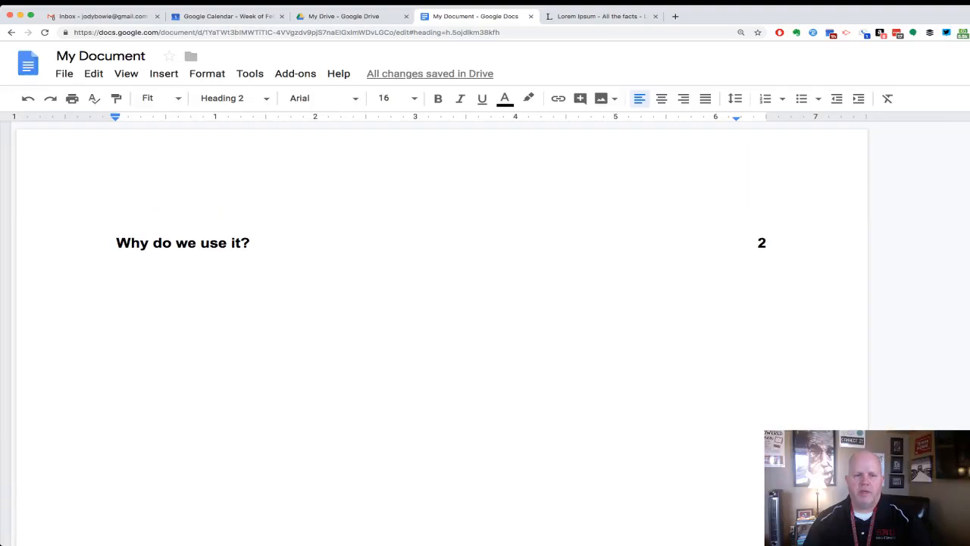
{"action": "left_click", "coordinate": [117, 223]}
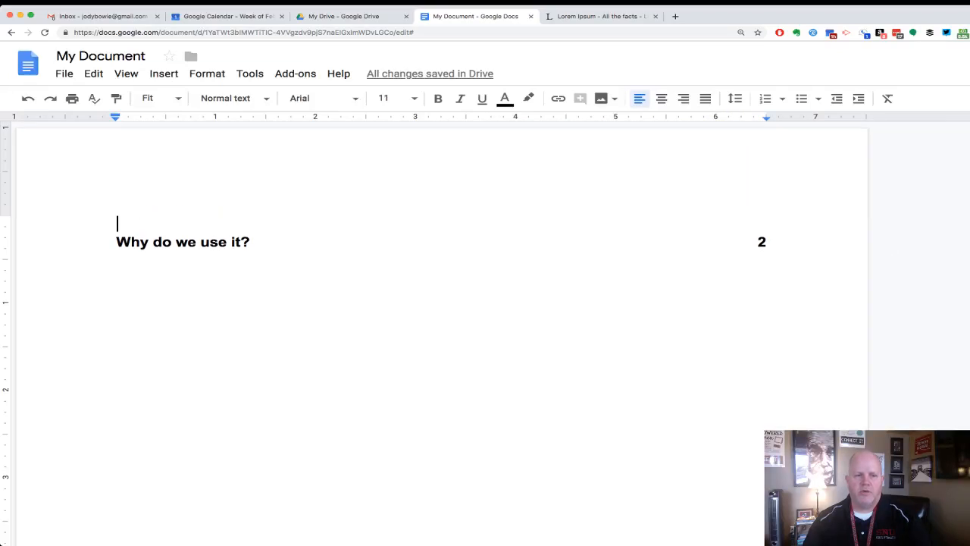
{"action": "left_click", "coordinate": [132, 242]}
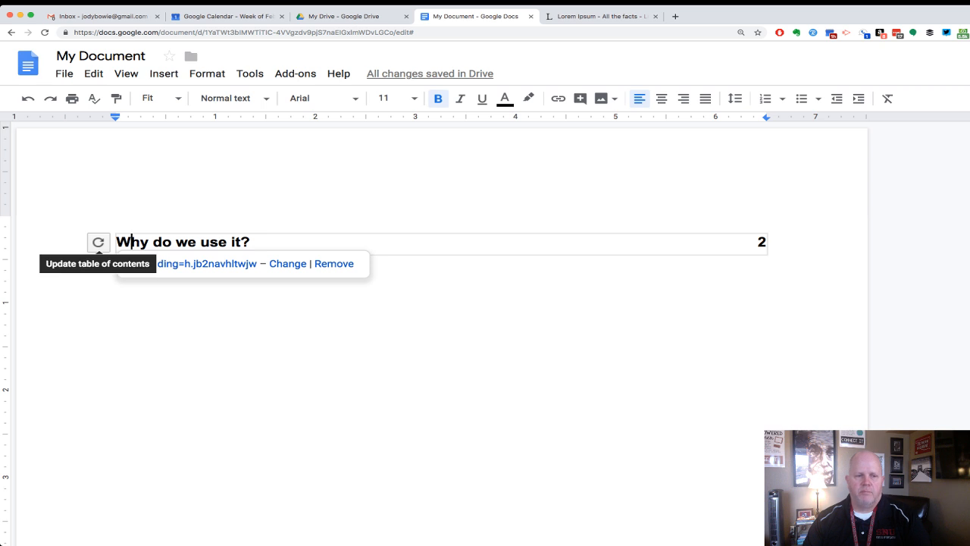
{"action": "left_click", "coordinate": [97, 242]}
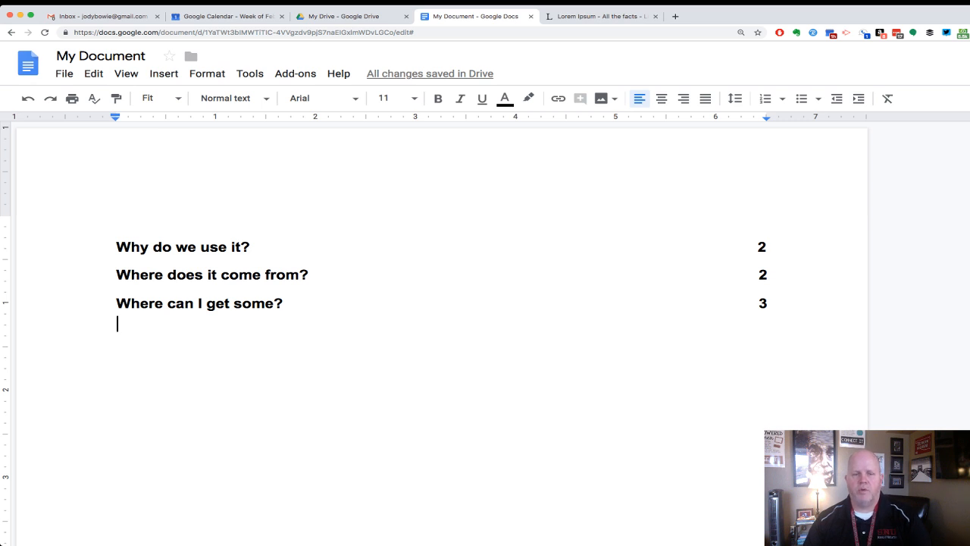
- Check the paragraph style of the "What is Lorem Ipsum?" title and the link of the "Why do we use it?" table of contents entry
{"action": "scroll", "coordinate": [442, 326], "scroll_direction": "down", "scroll_amount": 8}
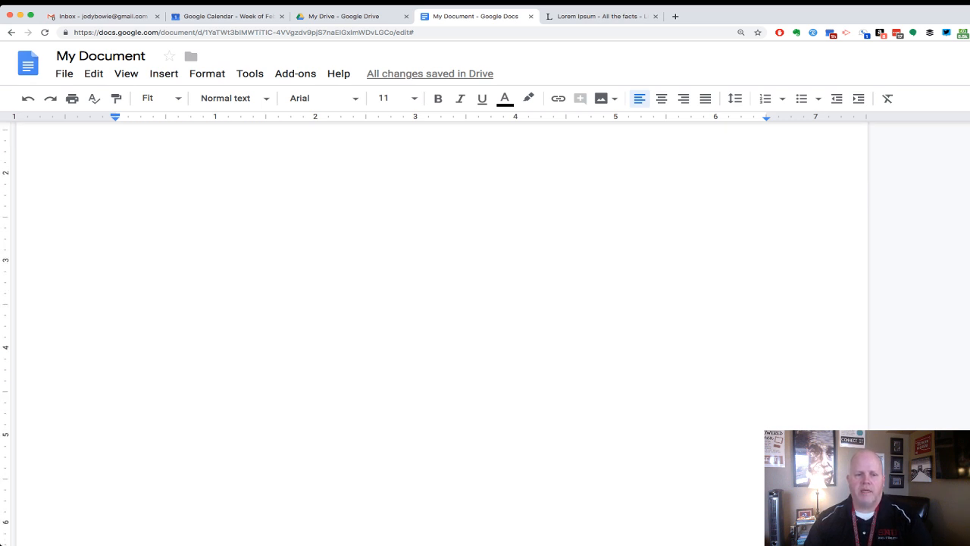
{"action": "scroll", "coordinate": [442, 326], "scroll_direction": "down", "scroll_amount": 4}
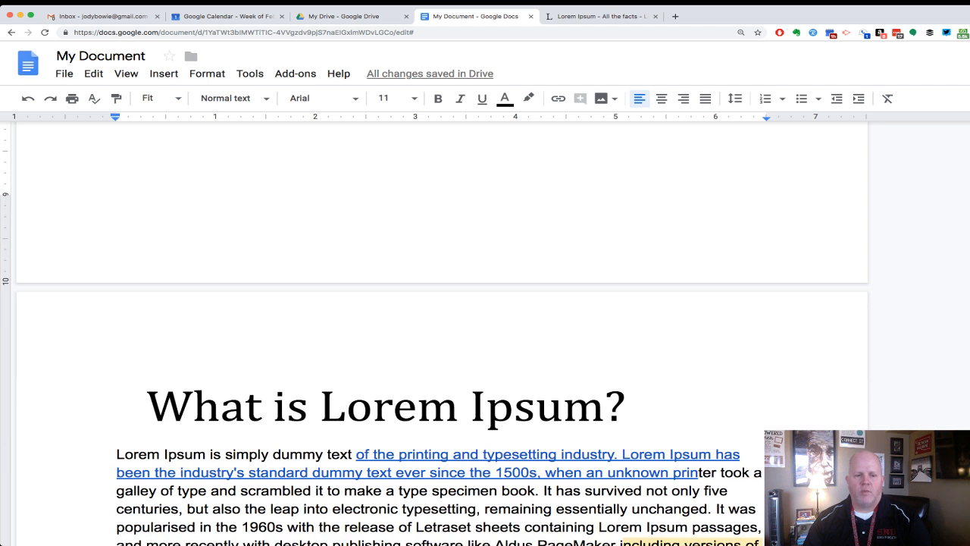
{"action": "left_click", "coordinate": [288, 407]}
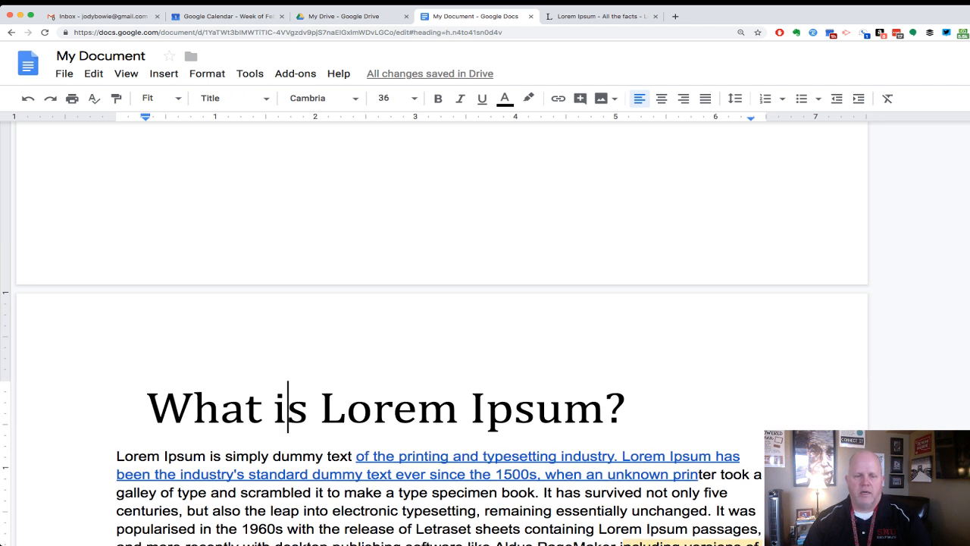
{"action": "scroll", "coordinate": [442, 415], "scroll_direction": "up", "scroll_amount": 2}
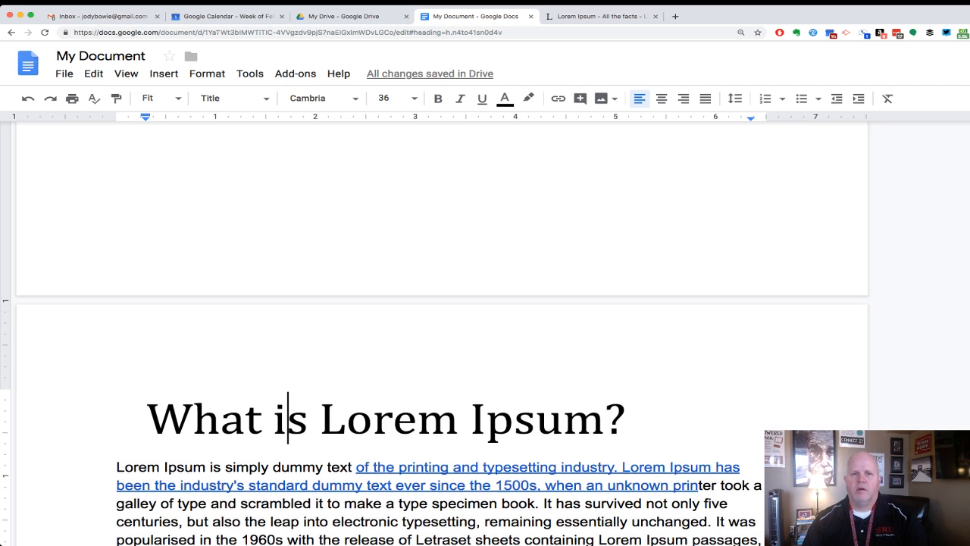
{"action": "scroll", "coordinate": [442, 333], "scroll_direction": "up", "scroll_amount": 5}
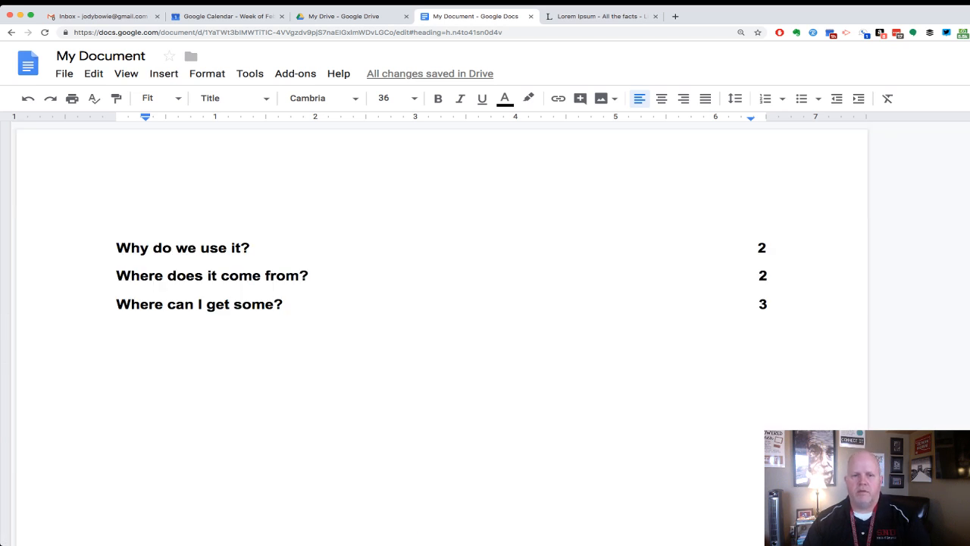
{"action": "left_click", "coordinate": [250, 250]}
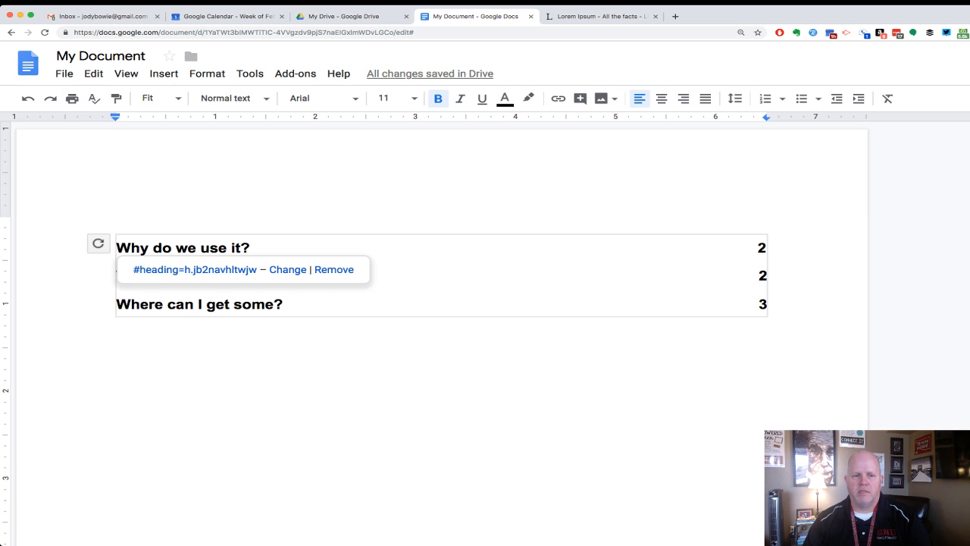
{"action": "double_click", "coordinate": [227, 225]}
{"action": "left_click", "coordinate": [227, 248]}
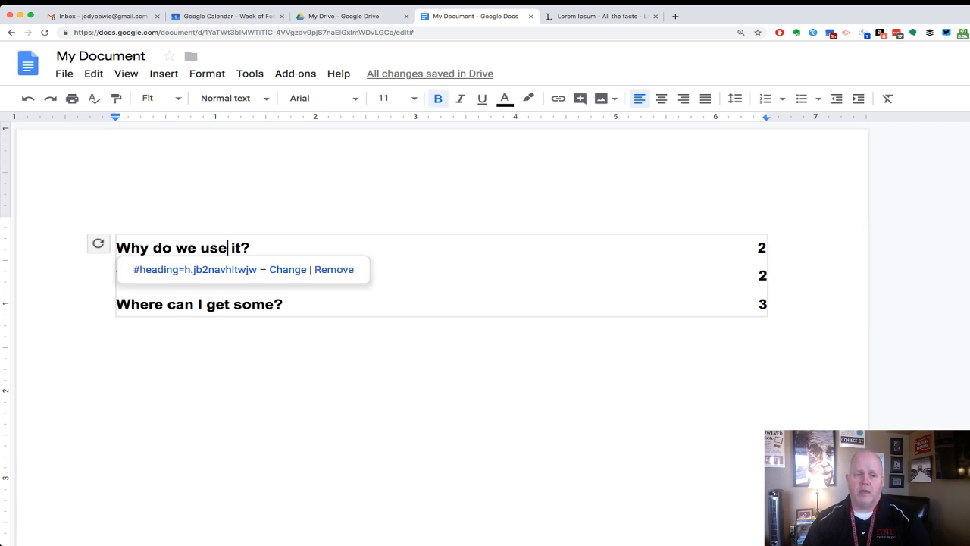
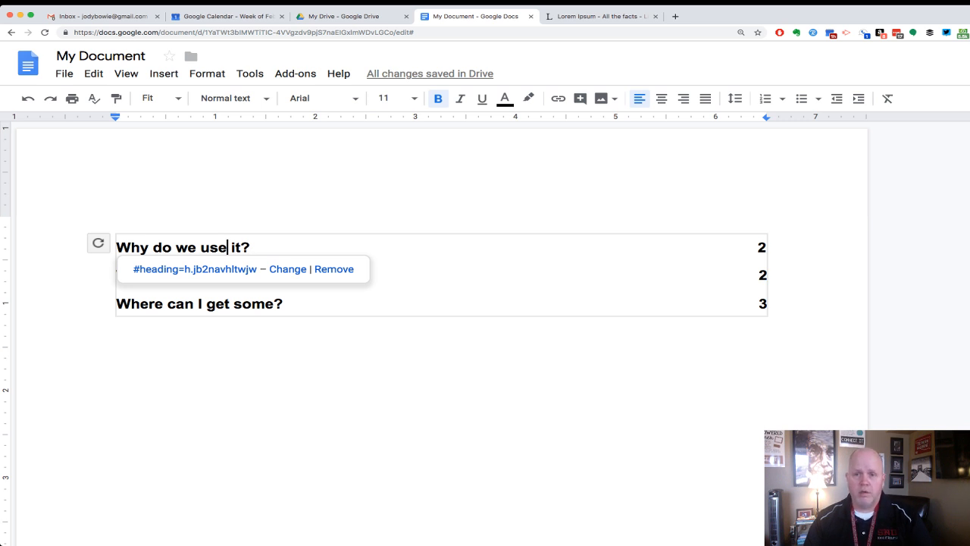
{"action": "left_click", "coordinate": [117, 225]}
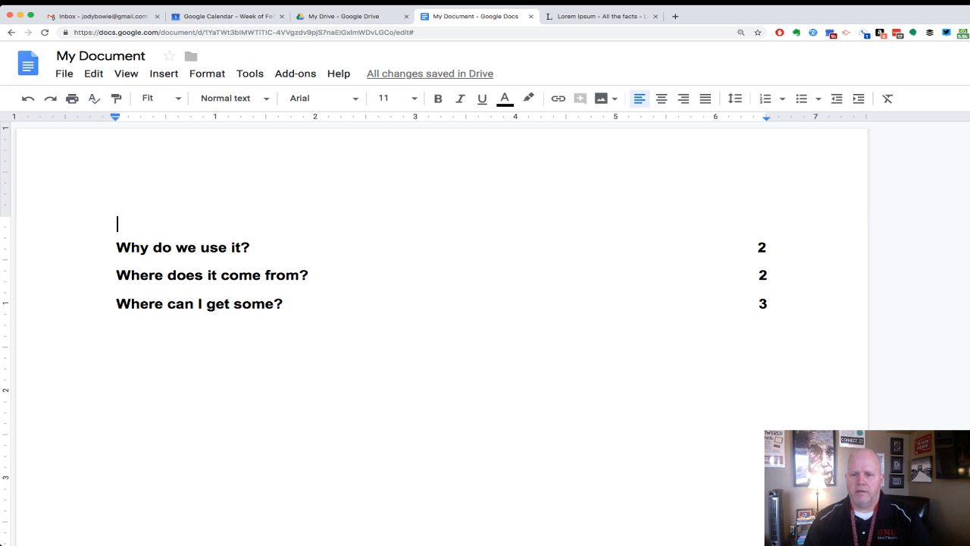
{"action": "double_click", "coordinate": [770, 303]}
{"action": "key", "text": "Return"}
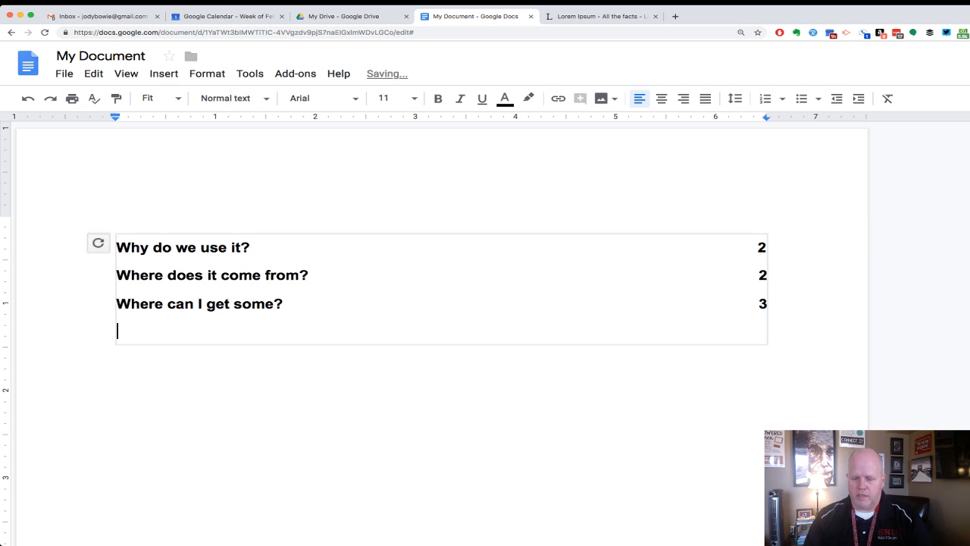
{"action": "key", "text": "BackSpace"}
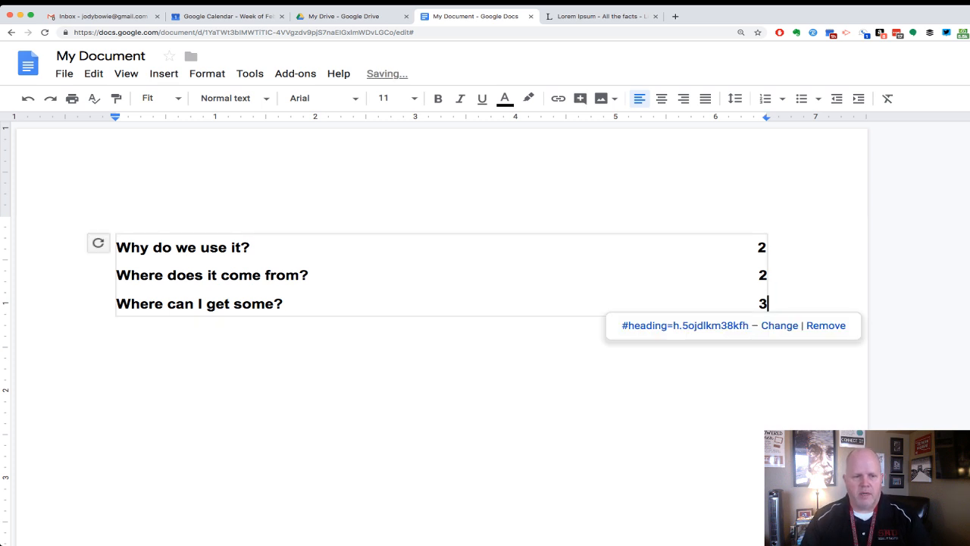
- Start a new drawing on the empty line below the table of contents
{"action": "double_click", "coordinate": [265, 387]}
{"action": "key", "text": "BackSpace"}
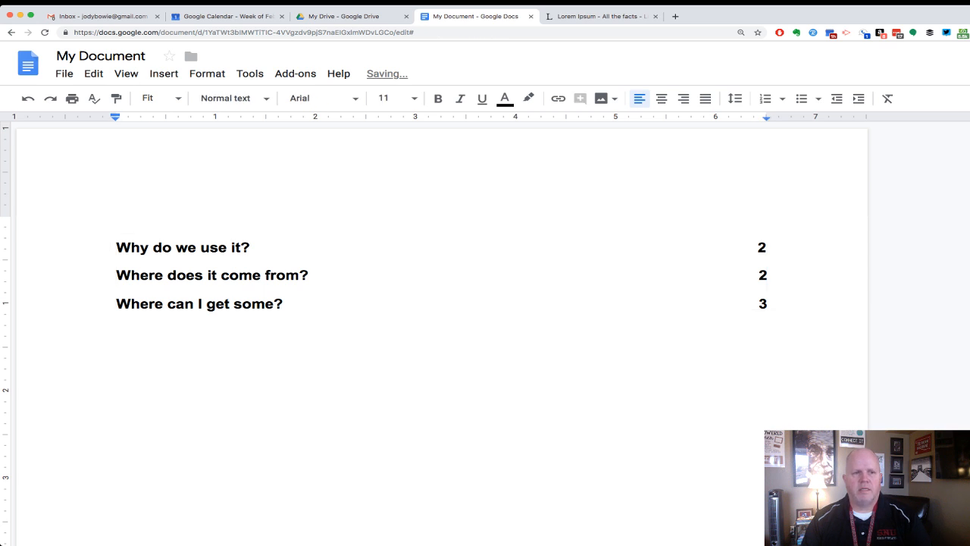
{"action": "left_click", "coordinate": [164, 73]}
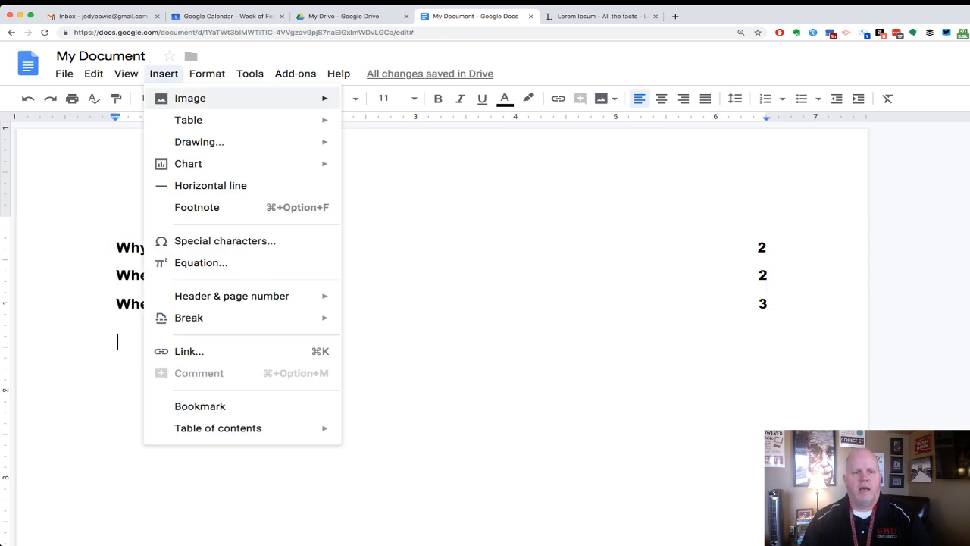
{"action": "mouse_move", "coordinate": [199, 142]}
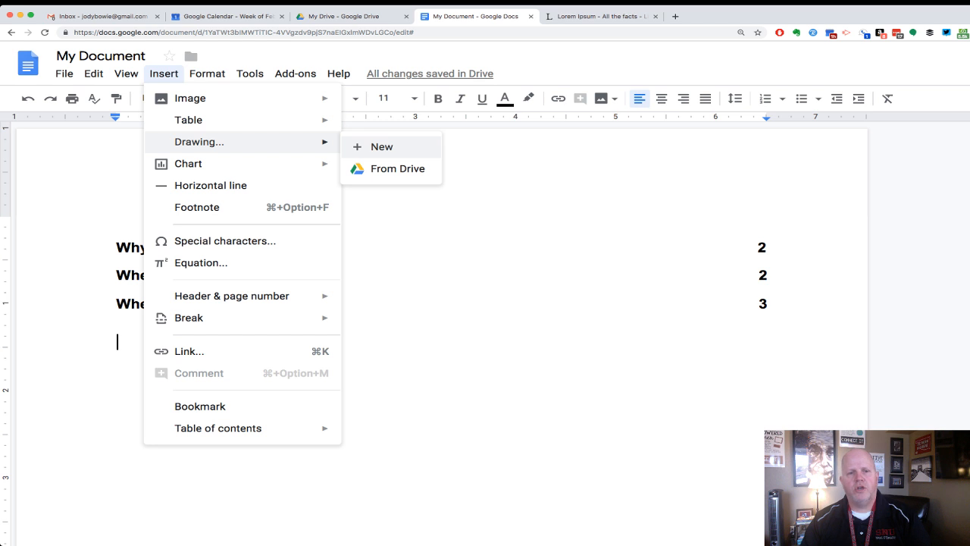
{"action": "left_click", "coordinate": [382, 146]}
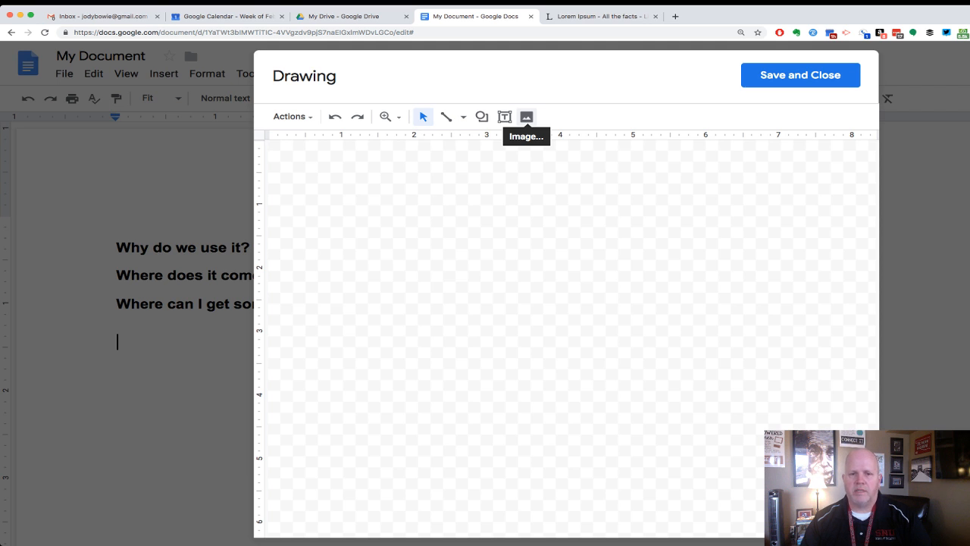
- Try to insert the blue Antu_google-docs.svg icon into the drawing from a Google image search for "Google Docs"
{"action": "left_click", "coordinate": [527, 116]}
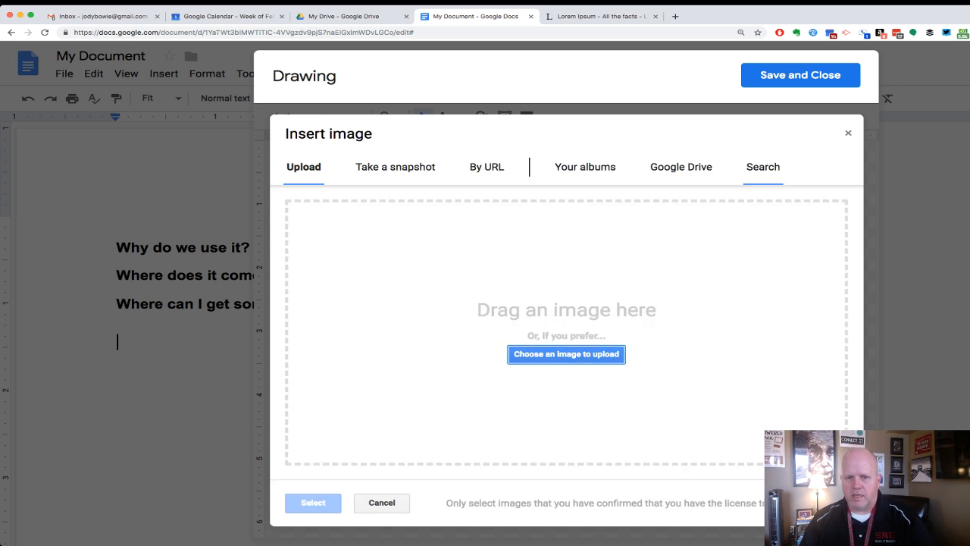
{"action": "left_click", "coordinate": [763, 167]}
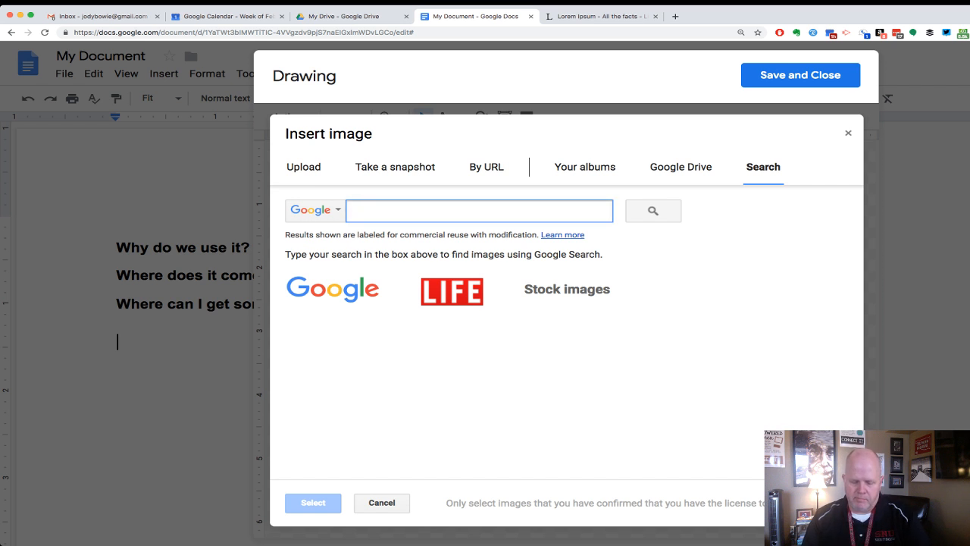
{"action": "type", "text": "Google "}
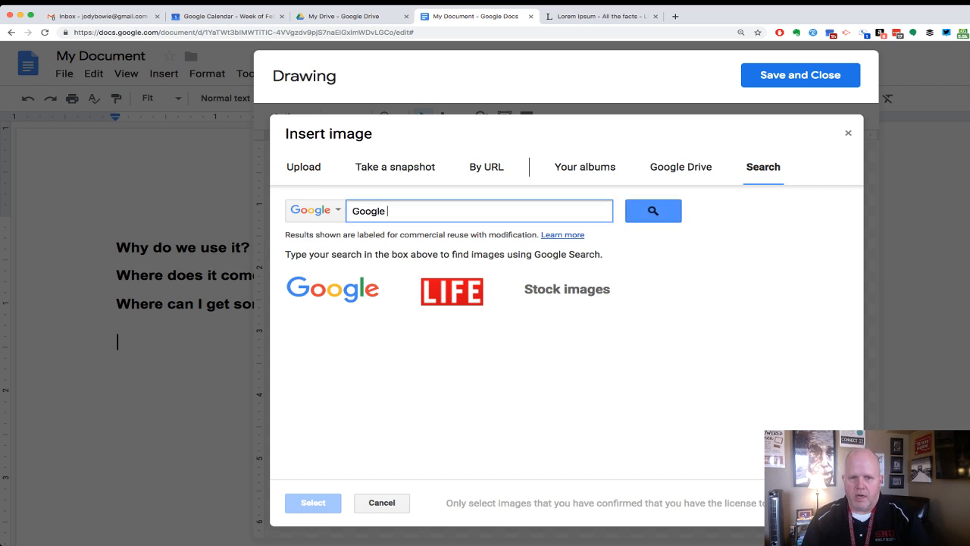
{"action": "type", "text": "Docs"}
{"action": "key", "text": "Return"}
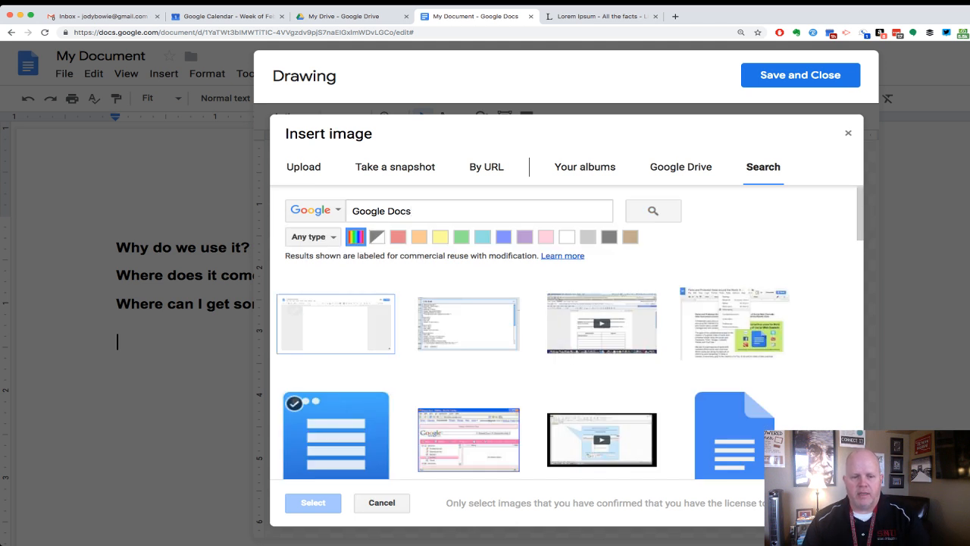
{"action": "scroll", "coordinate": [336, 421], "scroll_direction": "down", "scroll_amount": 1}
{"action": "left_click", "coordinate": [336, 413]}
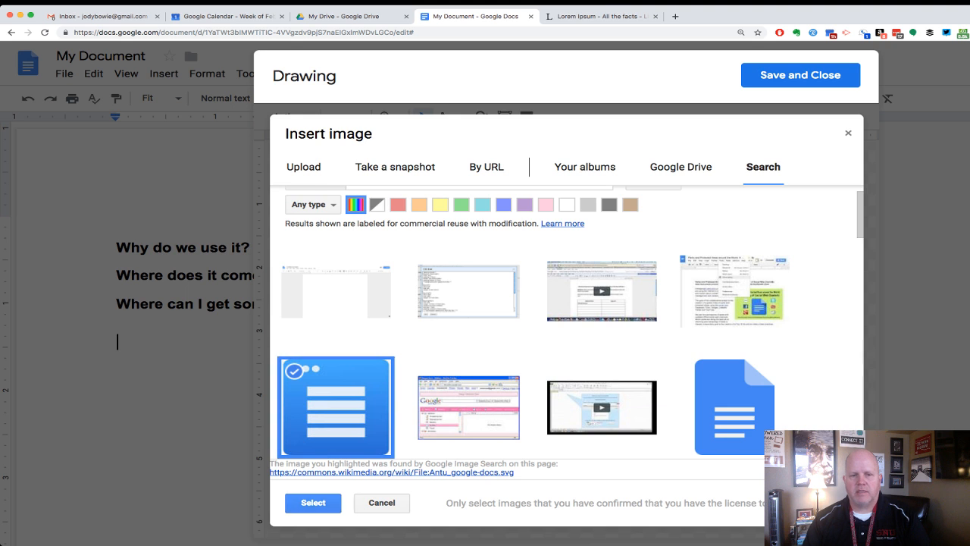
{"action": "left_click", "coordinate": [312, 503]}
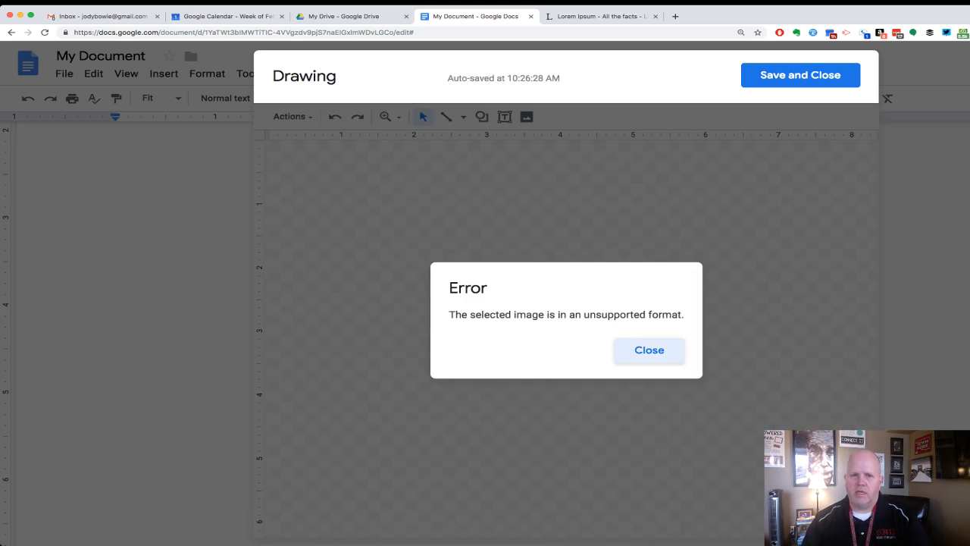
{"action": "left_click", "coordinate": [649, 350]}
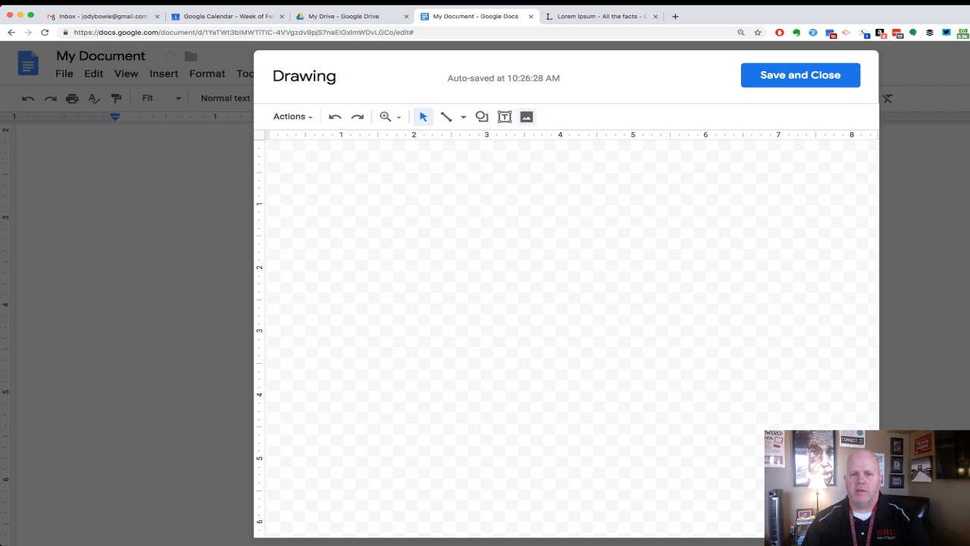
- Add a text box about 3.9 inches wide near the top of the drawing, reading "Here is some text"
{"action": "left_click", "coordinate": [504, 116]}
{"action": "left_click_drag", "start_coordinate": [395, 174], "coordinate": [677, 310]}
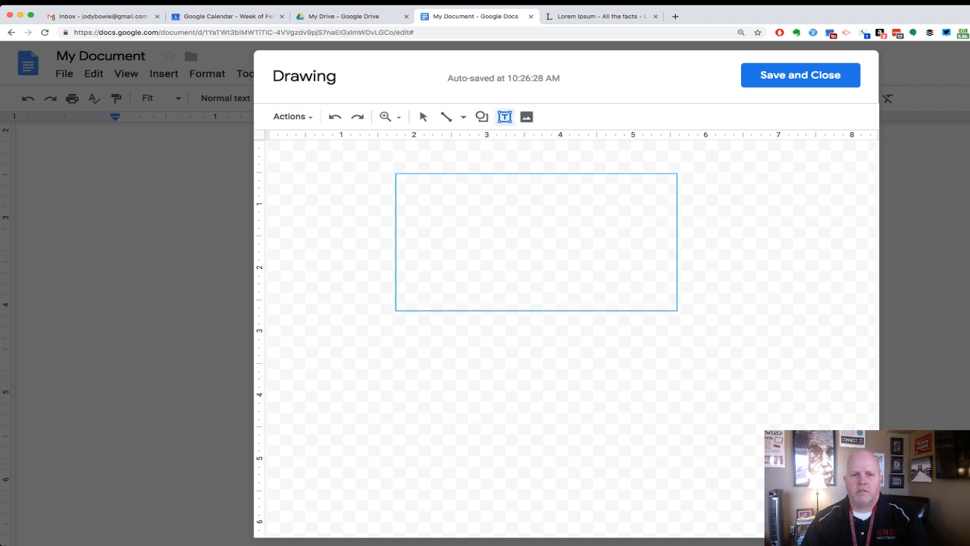
{"action": "type", "text": "Her"}
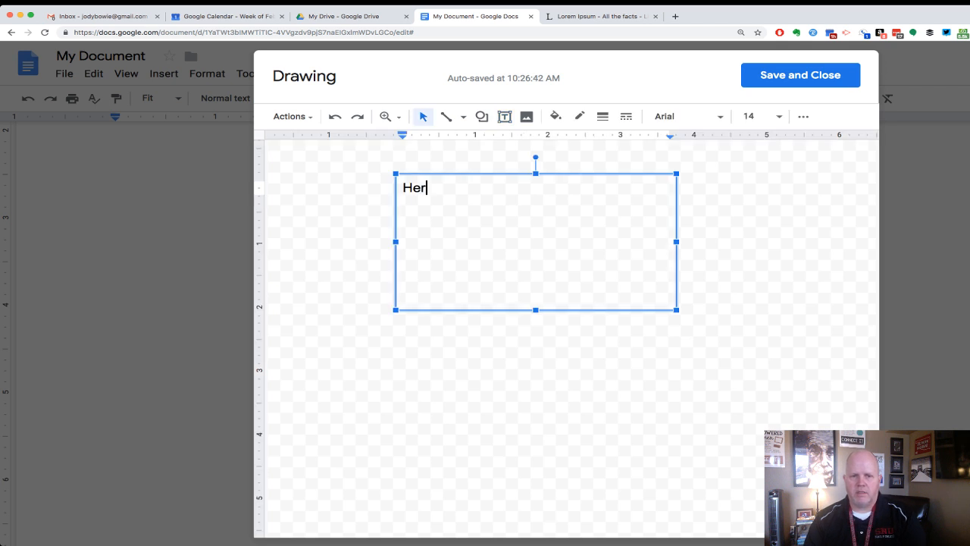
{"action": "type", "text": "re is some tet"}
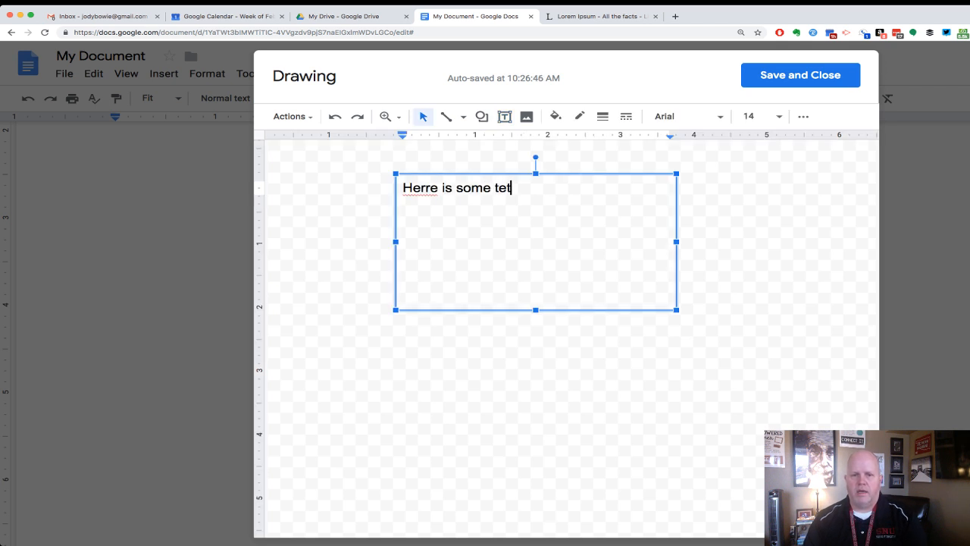
{"action": "key", "text": "BackSpace"}
{"action": "type", "text": "xt"}
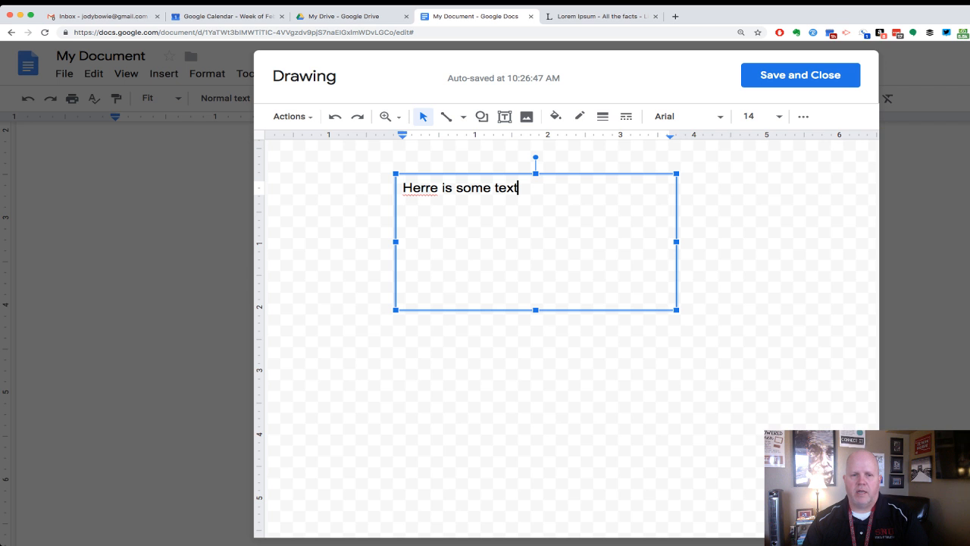
{"action": "left_click", "coordinate": [427, 188]}
{"action": "key", "text": "BackSpace"}
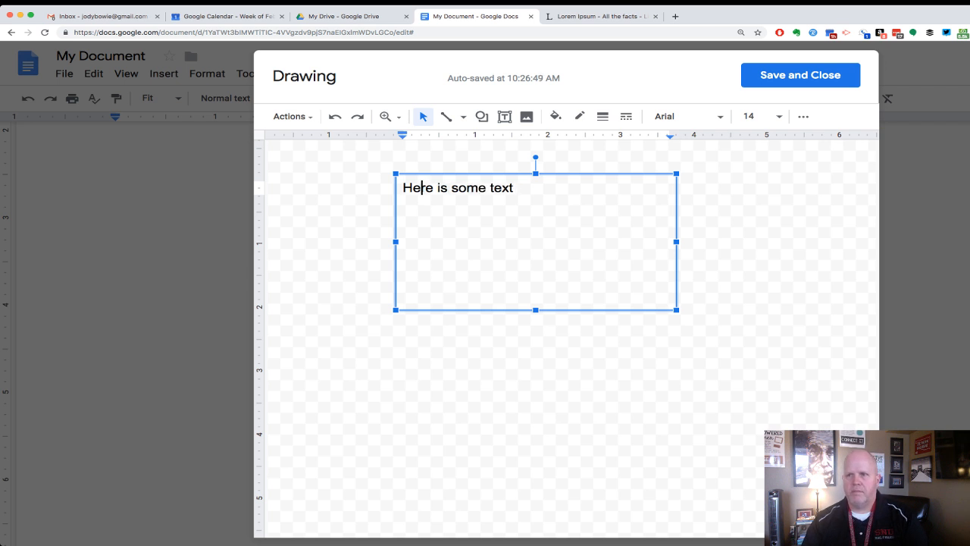
{"action": "left_click", "coordinate": [514, 188]}
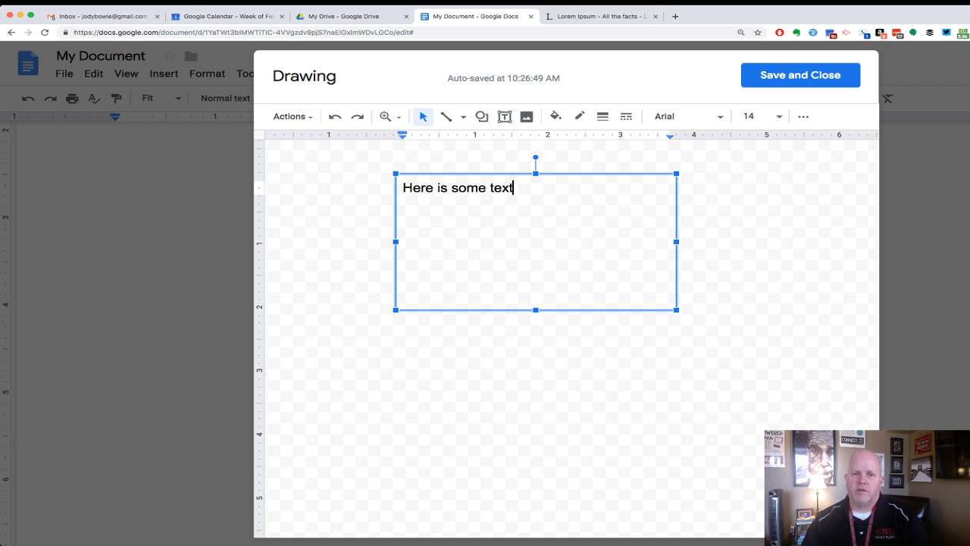
{"action": "left_click", "coordinate": [523, 353]}
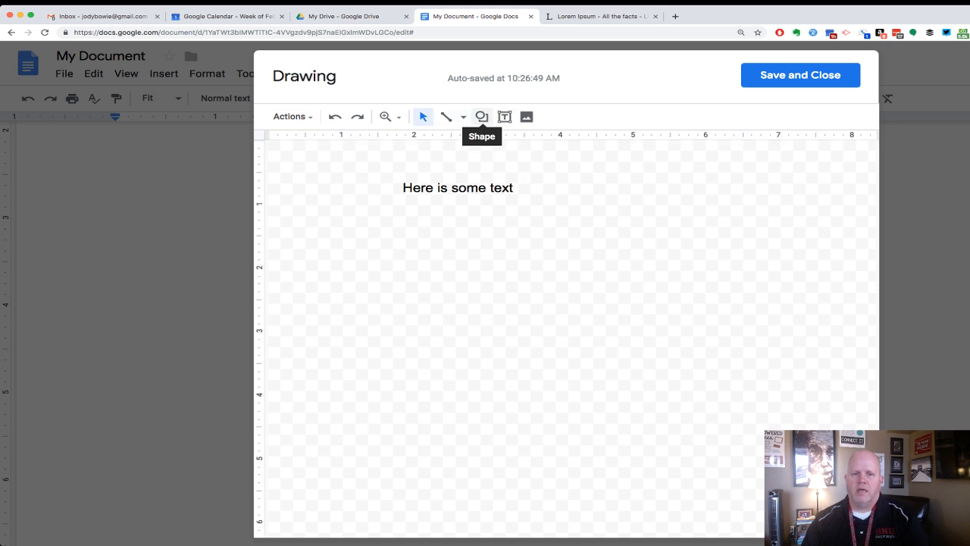
- Draw a rounded rectangular callout about 2.1 inches wide and 1.6 inches high below the text
{"action": "left_click", "coordinate": [482, 116]}
{"action": "mouse_move", "coordinate": [524, 184]}
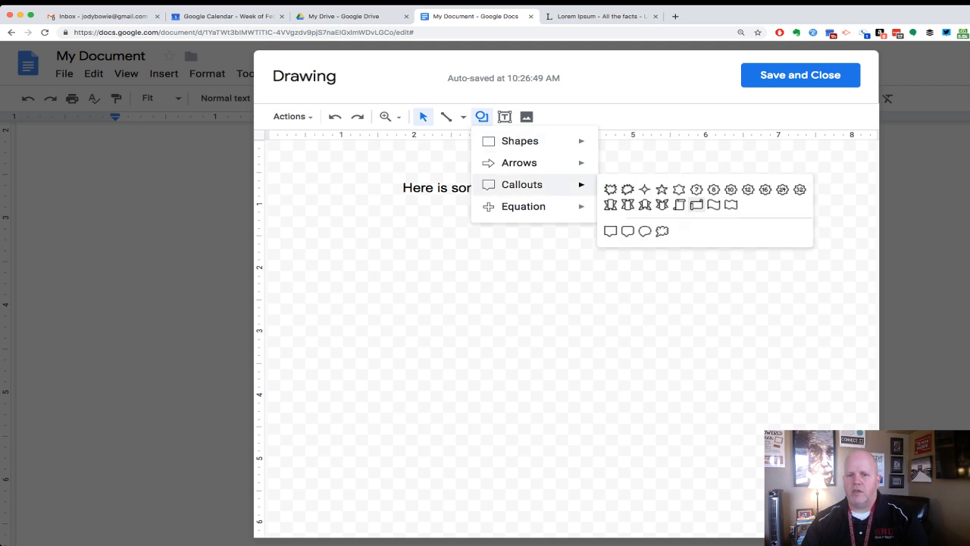
{"action": "left_click", "coordinate": [628, 231]}
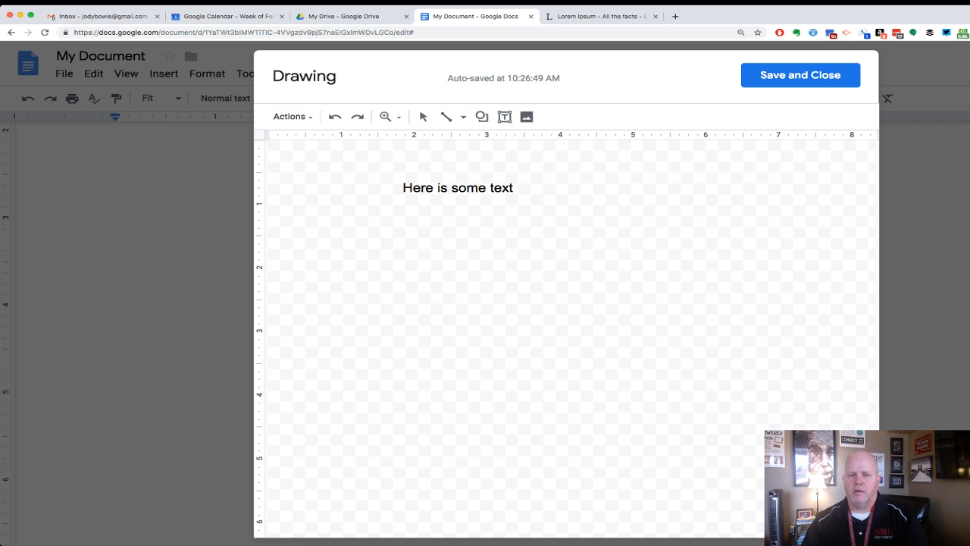
{"action": "left_click_drag", "start_coordinate": [451, 221], "coordinate": [603, 320]}
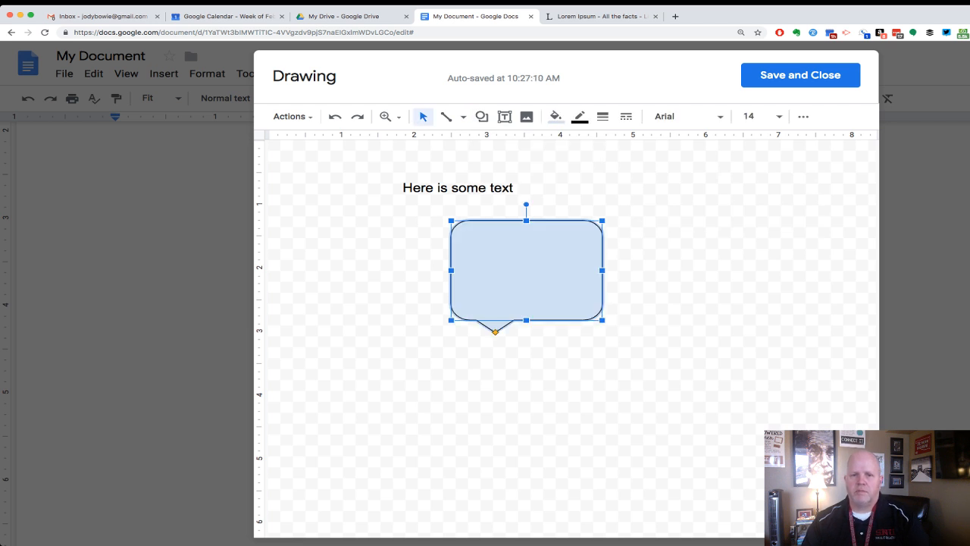
- Move the callout about 1.4 inches to the right and fill it with solid white
{"action": "left_click", "coordinate": [555, 116]}
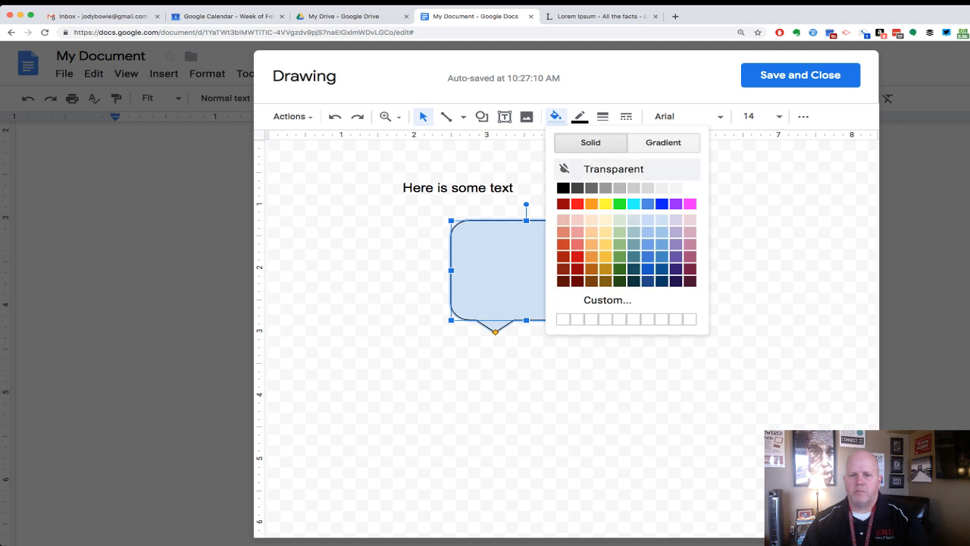
{"action": "left_click", "coordinate": [606, 169]}
{"action": "left_click_drag", "start_coordinate": [565, 221], "coordinate": [665, 214]}
{"action": "left_click", "coordinate": [556, 116]}
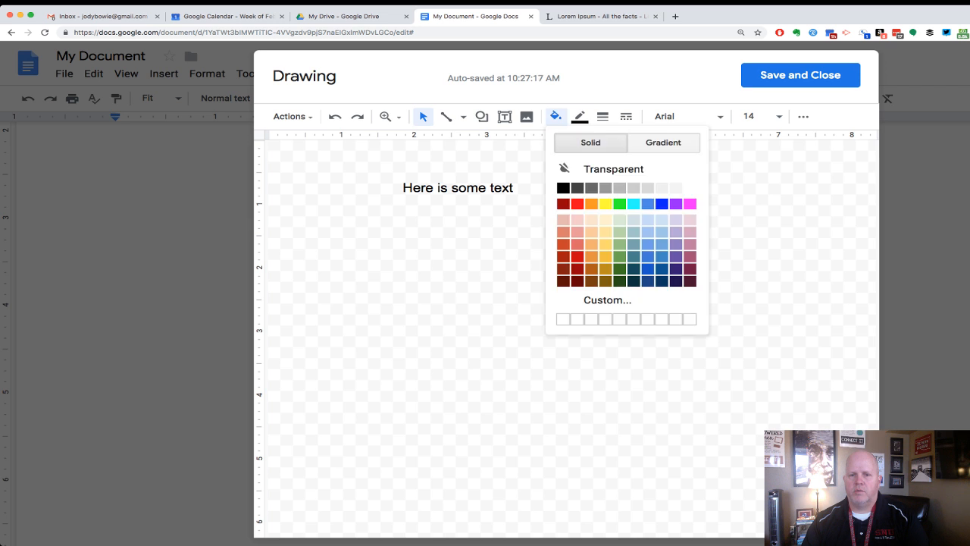
{"action": "left_click", "coordinate": [690, 188]}
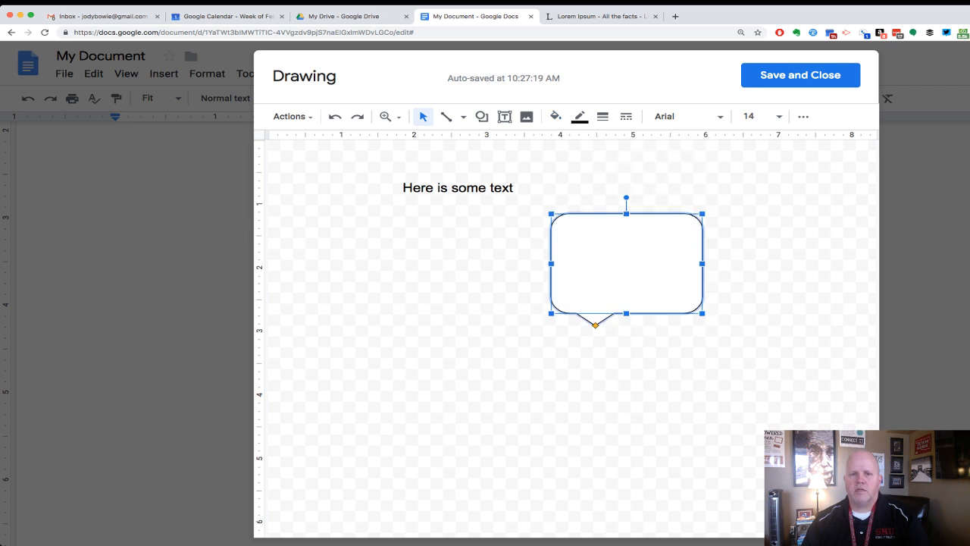
- Delete the "Here is some text" text box from the drawing
{"action": "left_click", "coordinate": [491, 188]}
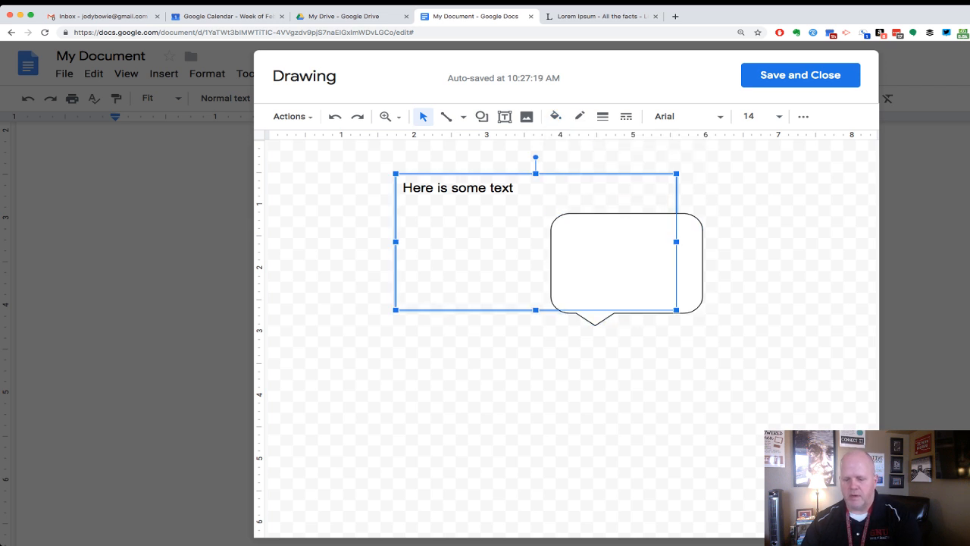
{"action": "key", "text": "Delete"}
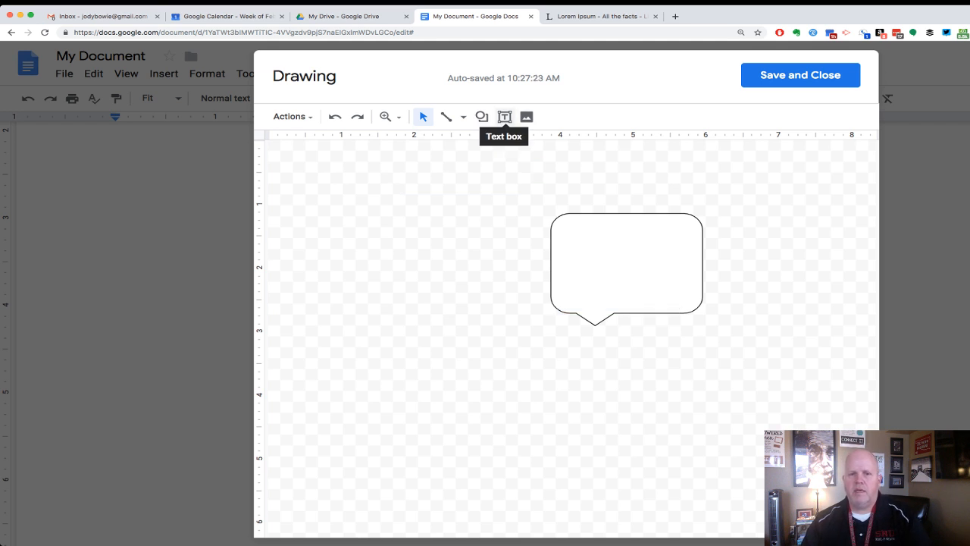
- Check the snapshot option for inserting an image into the drawing, without inserting one
{"action": "left_click", "coordinate": [526, 116]}
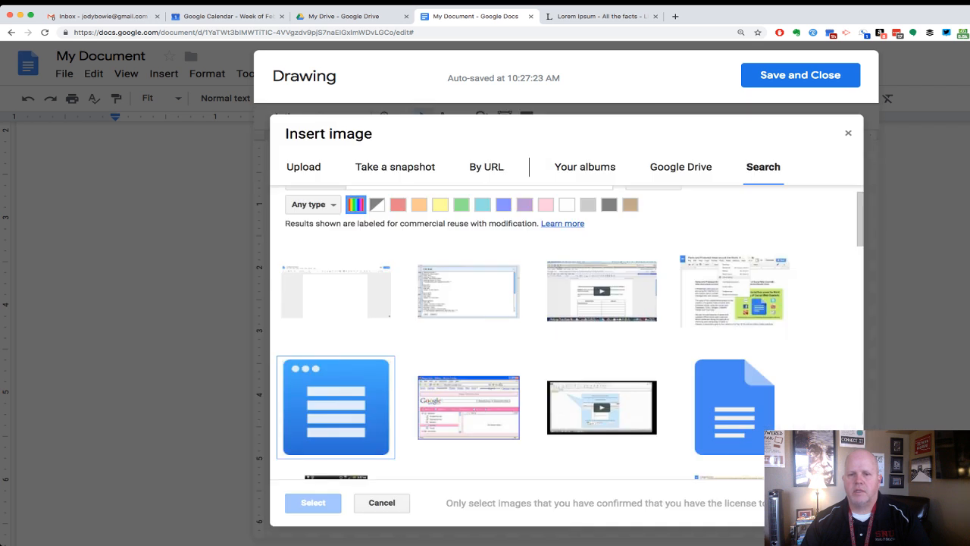
{"action": "left_click", "coordinate": [396, 168]}
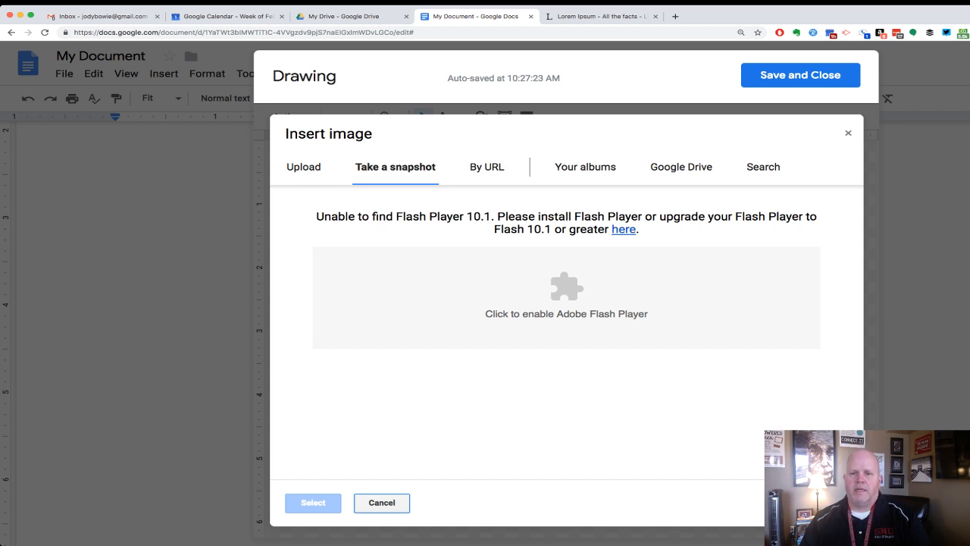
{"action": "left_click", "coordinate": [382, 503]}
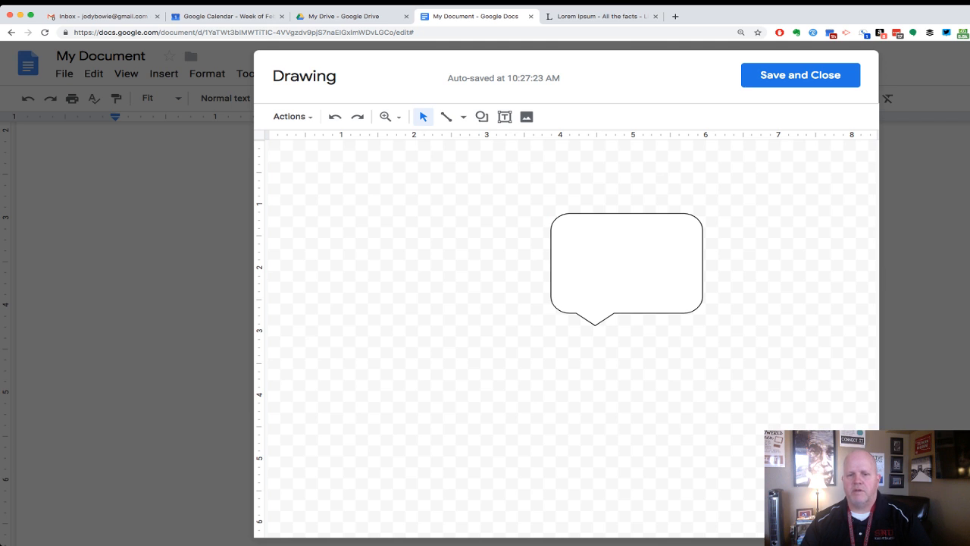
- Stretch the callout's pointer tip farther down and to the left
{"action": "left_click", "coordinate": [626, 264]}
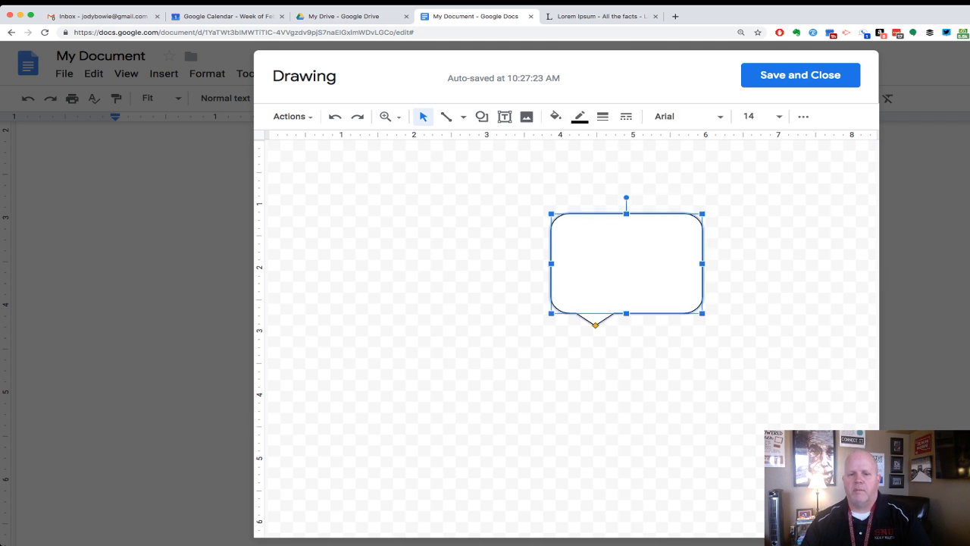
{"action": "left_click_drag", "start_coordinate": [596, 325], "coordinate": [565, 351]}
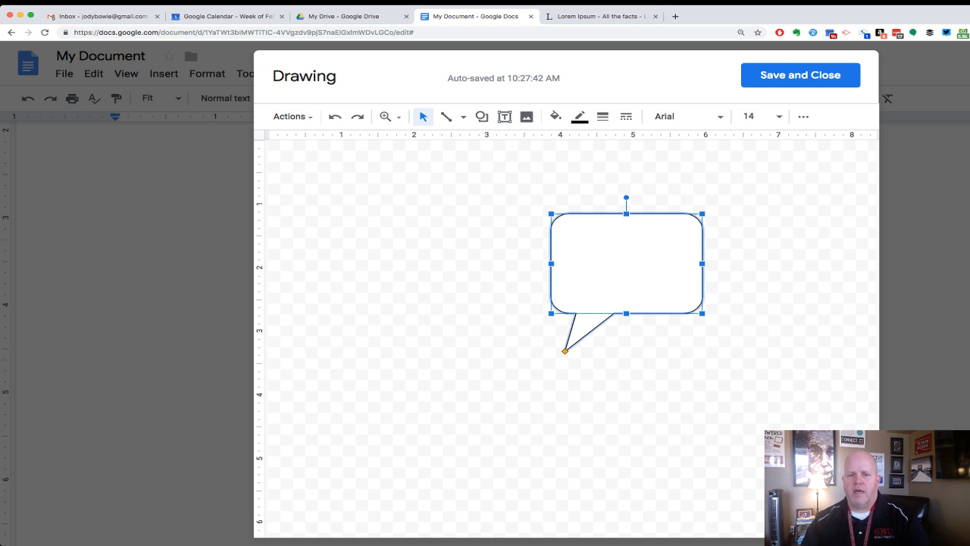
{"action": "key", "text": "Escape"}
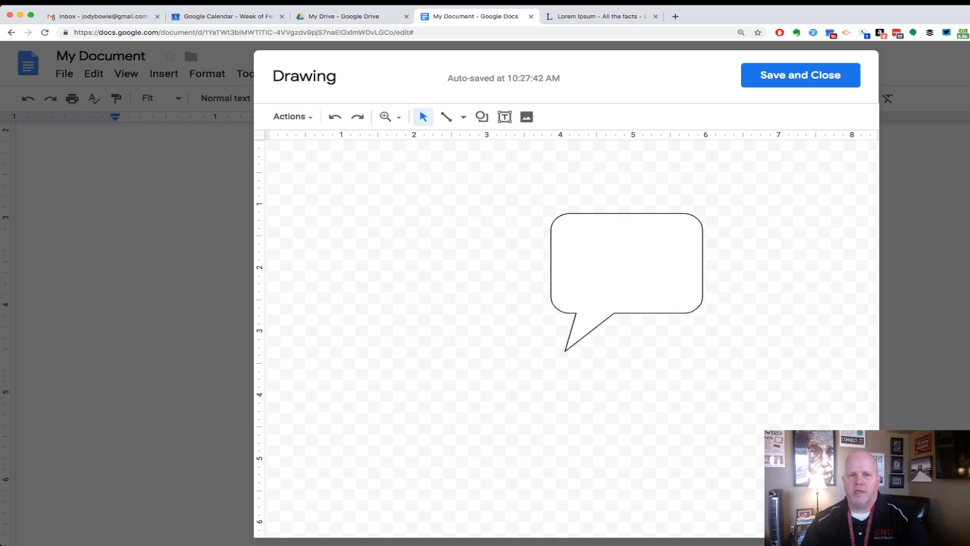
- Add a text box inside the callout reading "This is what I had to say."
{"action": "left_click", "coordinate": [505, 116]}
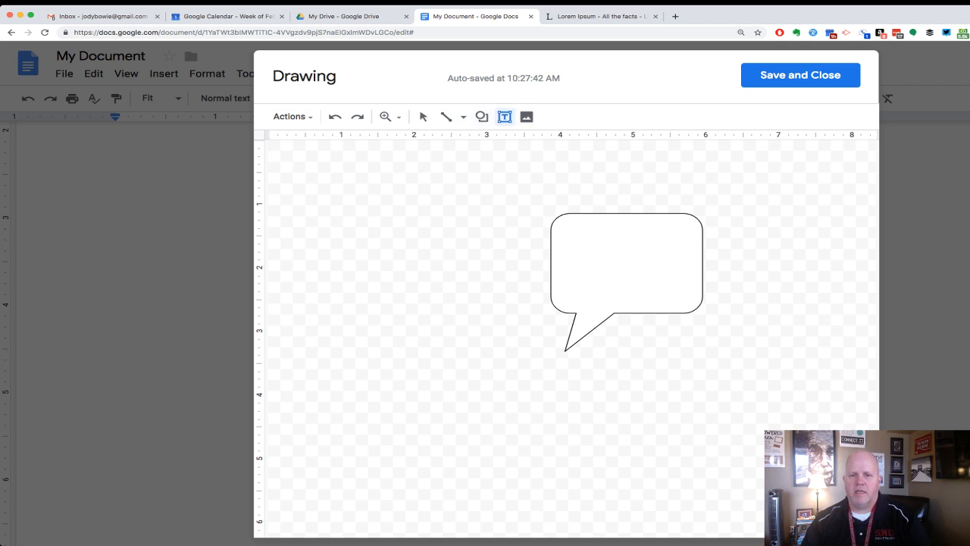
{"action": "left_click_drag", "start_coordinate": [560, 224], "coordinate": [693, 307]}
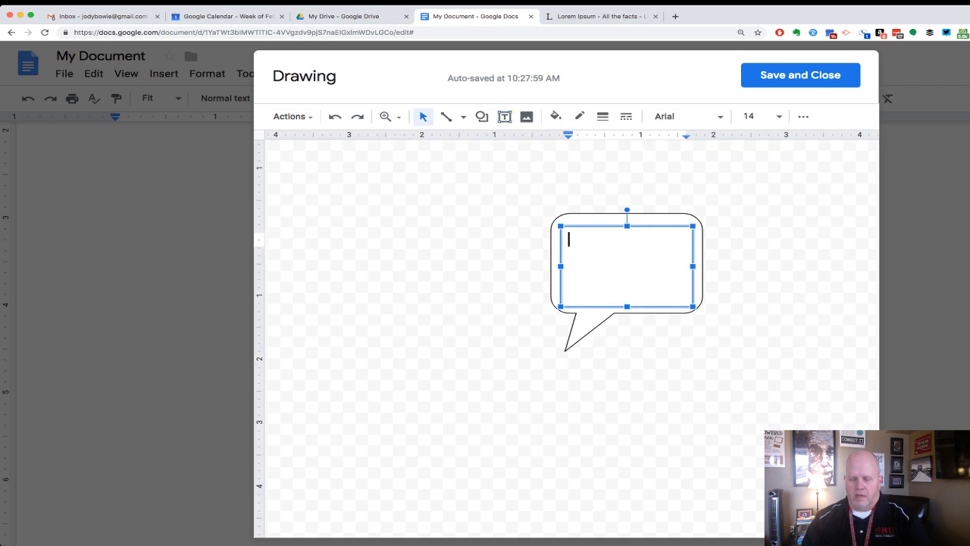
{"action": "type", "text": "This si"}
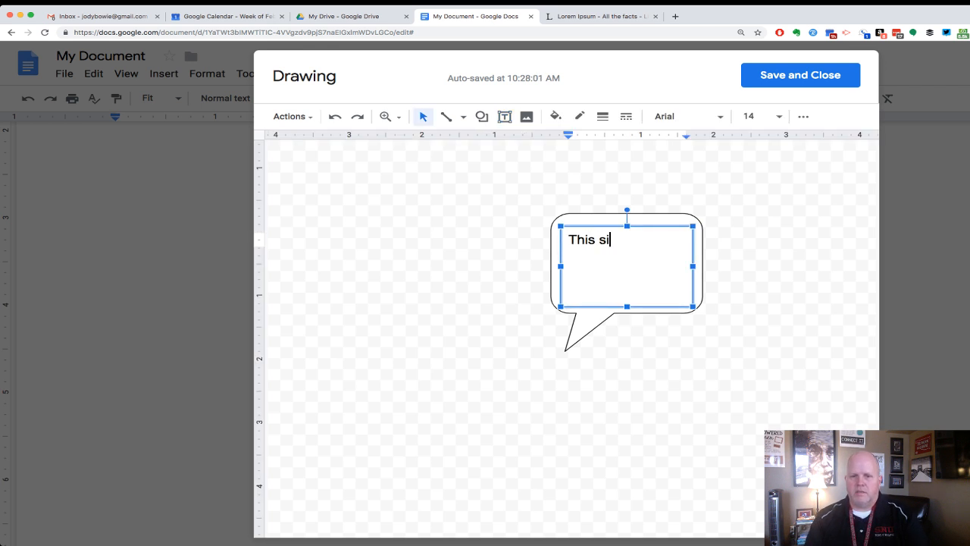
{"action": "key", "text": "BackSpace"}
{"action": "key", "text": "BackSpace"}
{"action": "type", "text": "is what"}
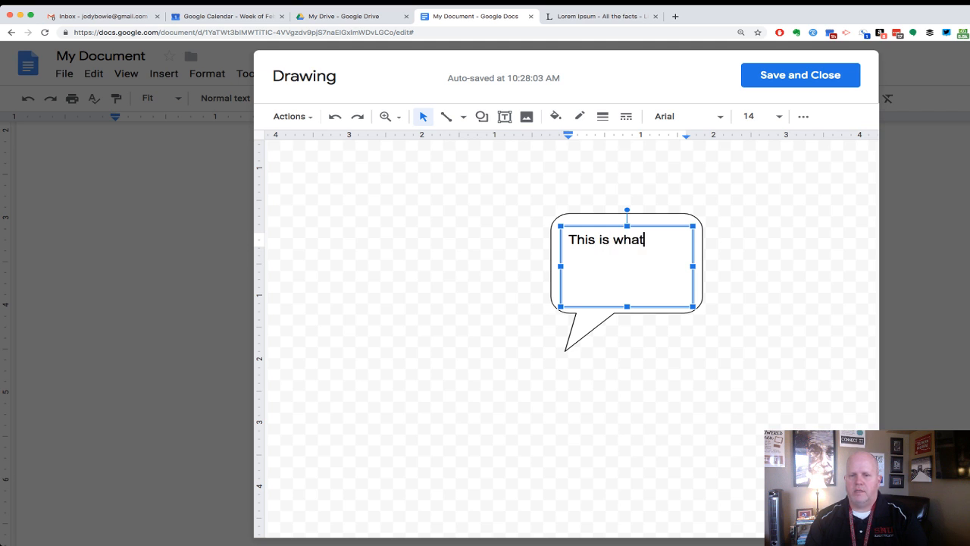
{"action": "type", "text": " I had to say"}
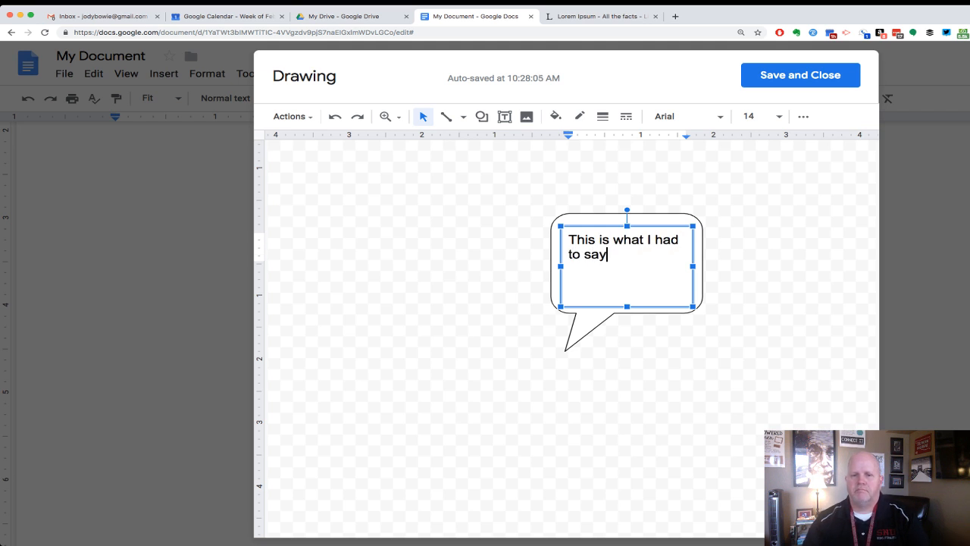
{"action": "type", "text": "."}
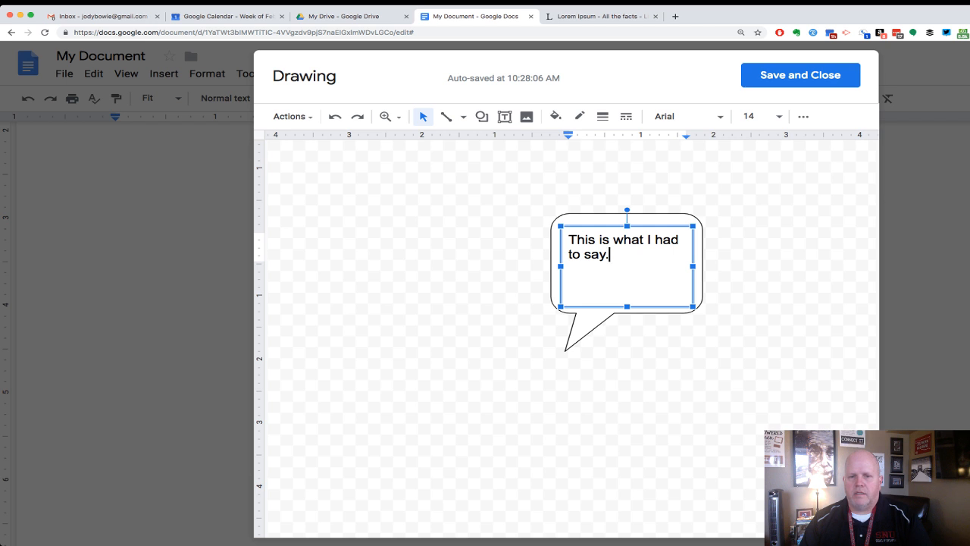
{"action": "key", "text": "Escape"}
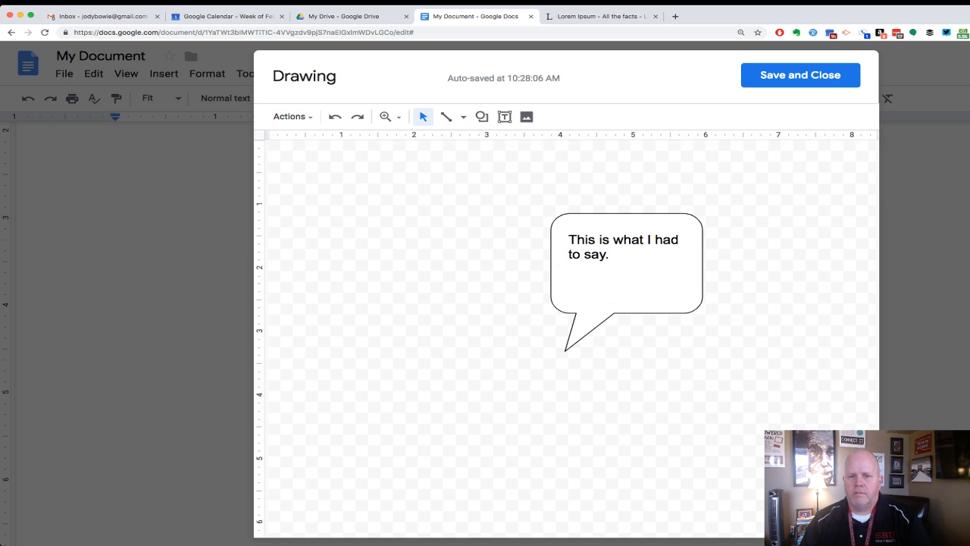
- Shrink the text box to fit its two lines and center it vertically inside the callout
{"action": "left_click", "coordinate": [609, 256]}
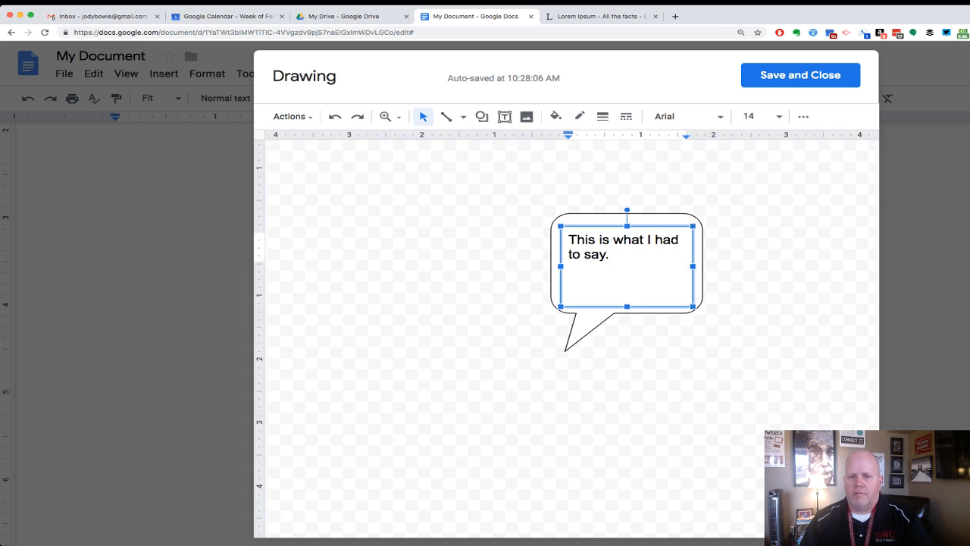
{"action": "key", "text": "Escape"}
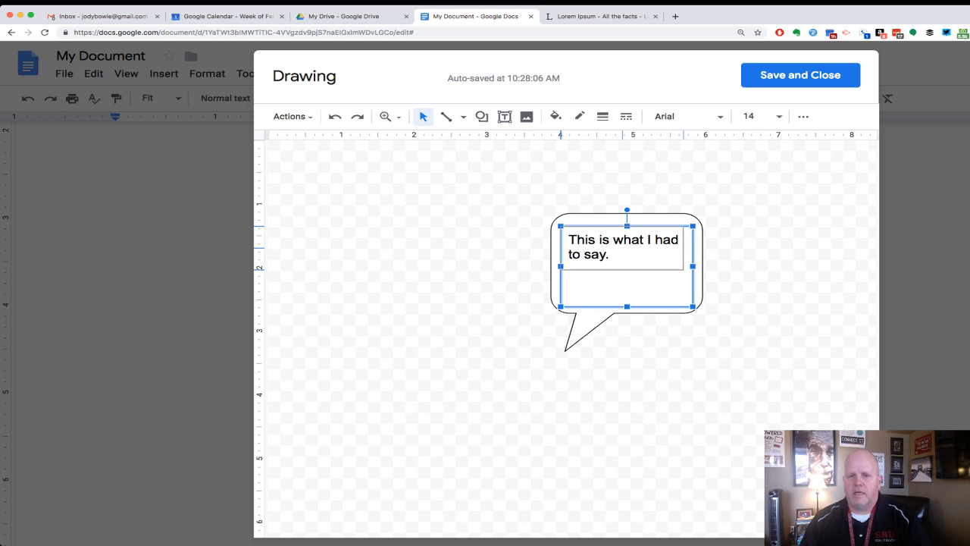
{"action": "left_click_drag", "start_coordinate": [693, 308], "coordinate": [653, 278]}
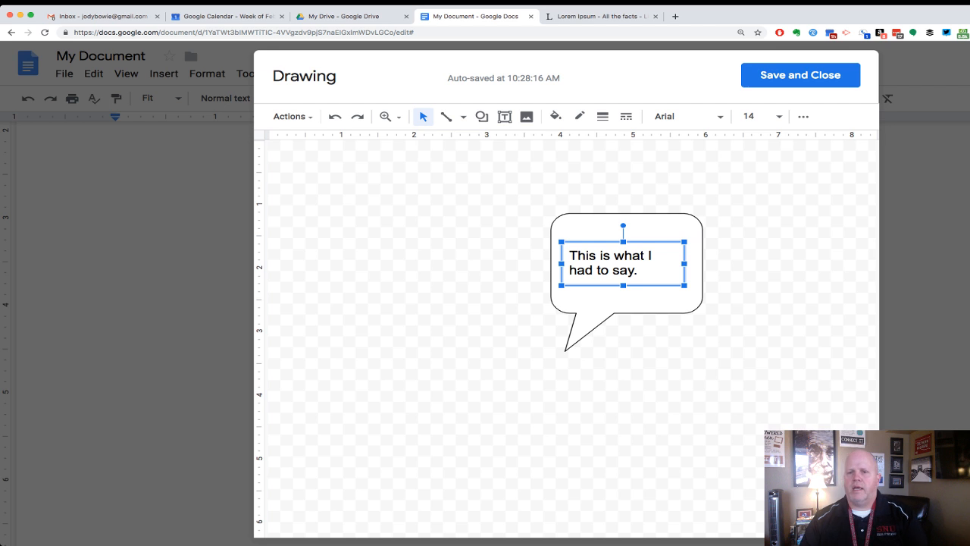
{"action": "key", "text": "Escape"}
- Save the drawing into the document and narrow the inserted callout to about 1.8 inches wide
{"action": "left_click", "coordinate": [800, 75]}
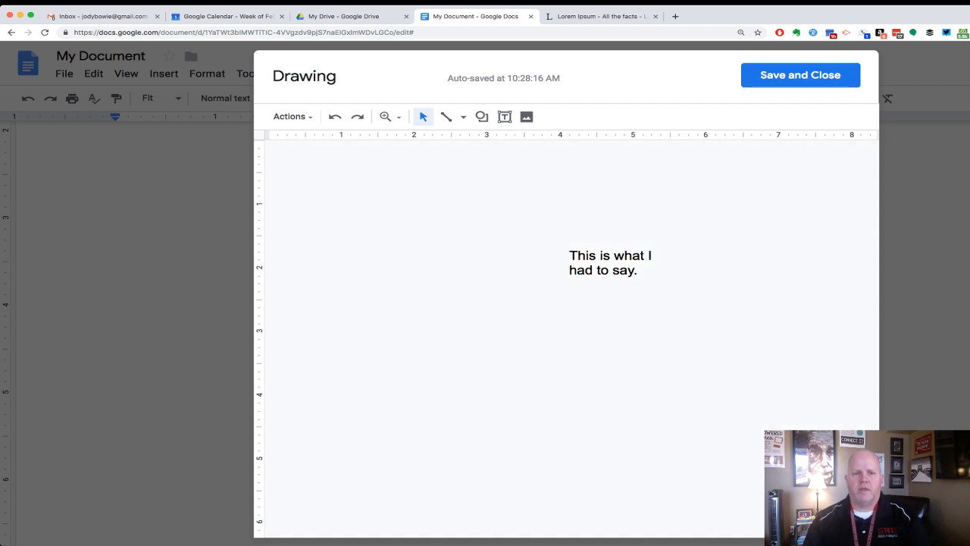
{"action": "scroll", "coordinate": [440, 304], "scroll_direction": "up", "scroll_amount": 5}
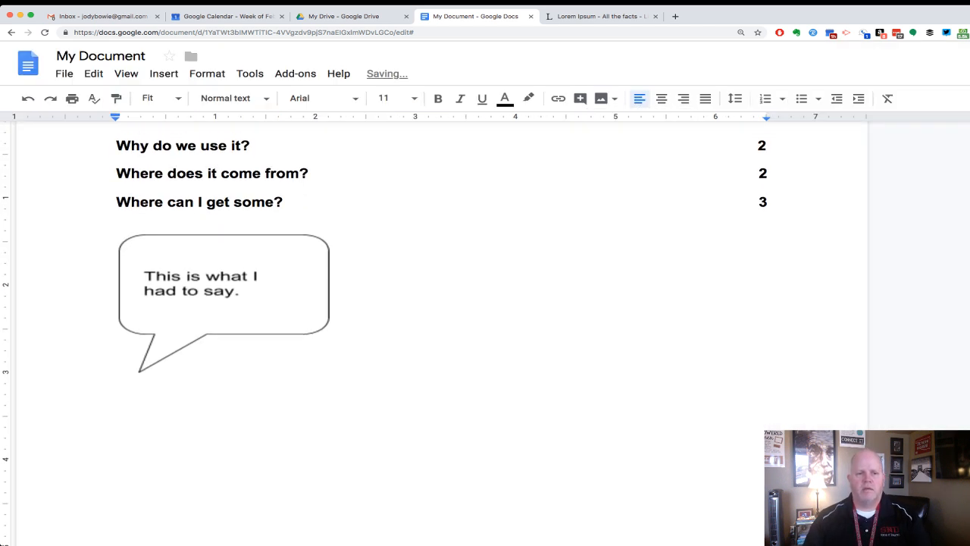
{"action": "left_click", "coordinate": [224, 318]}
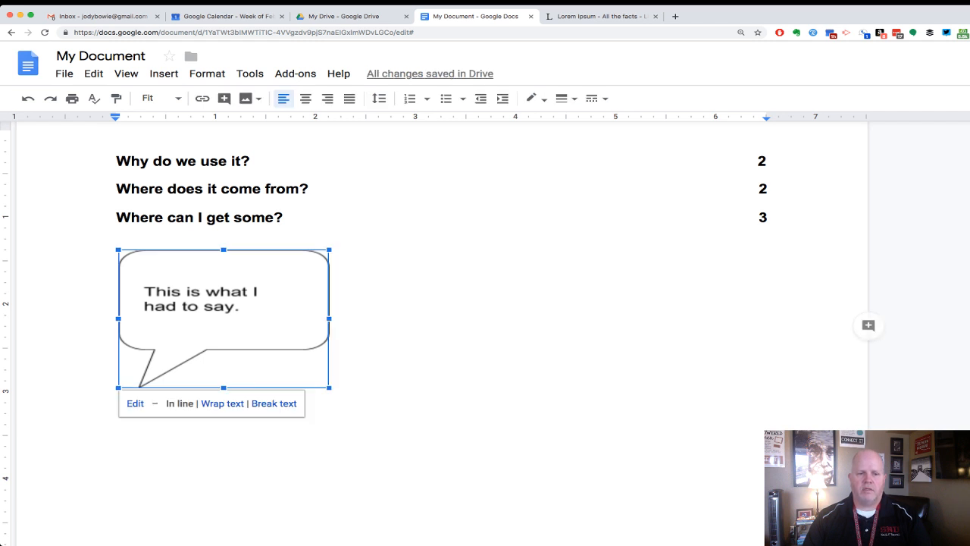
{"action": "left_click_drag", "start_coordinate": [329, 318], "coordinate": [304, 319]}
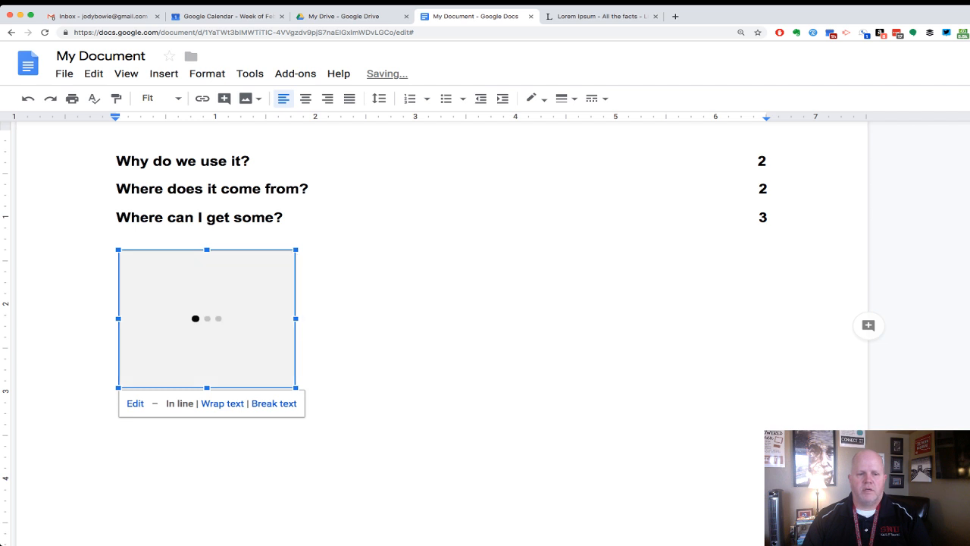
- Scale the inserted callout drawing down proportionally to about 1.4 inches wide and deselect it
{"action": "left_click_drag", "start_coordinate": [296, 388], "coordinate": [262, 362]}
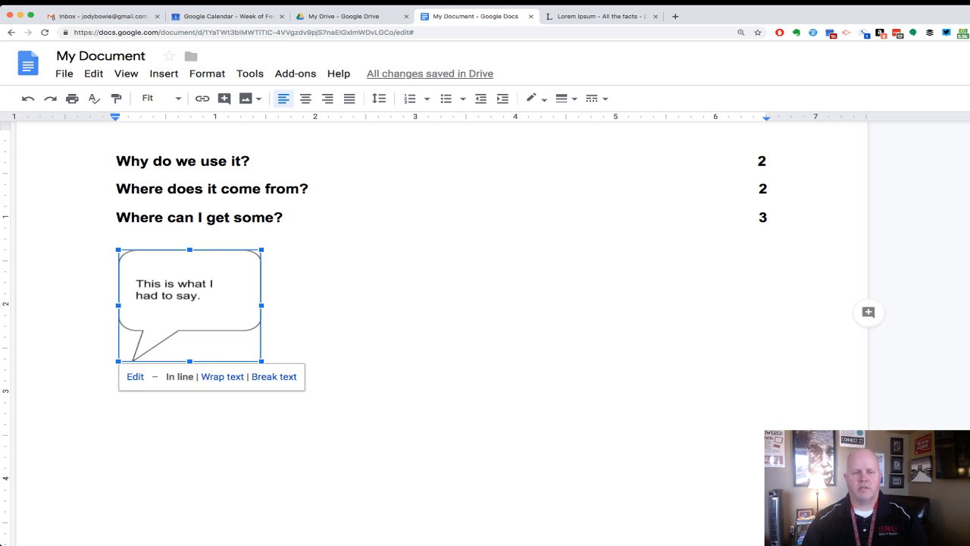
{"action": "double_click", "coordinate": [265, 401]}
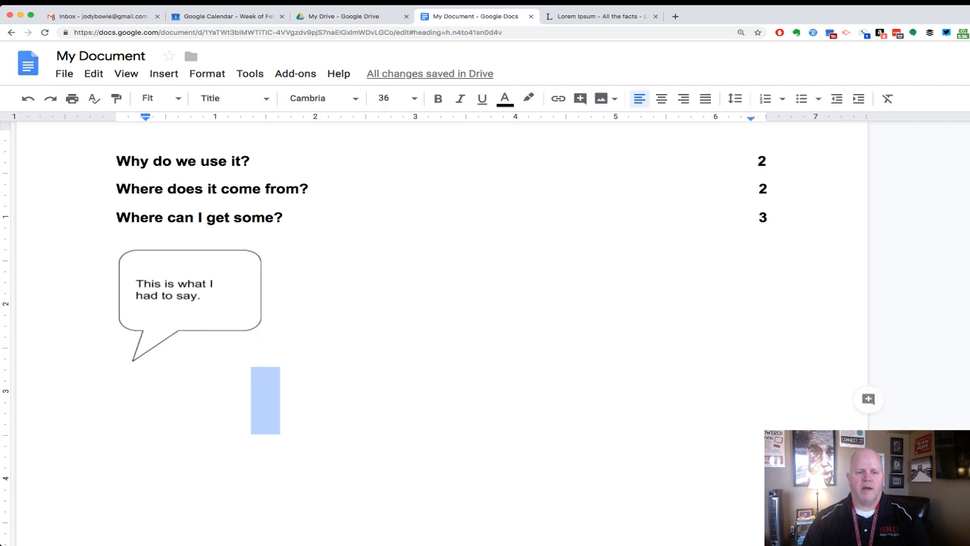
{"action": "double_click", "coordinate": [268, 313]}
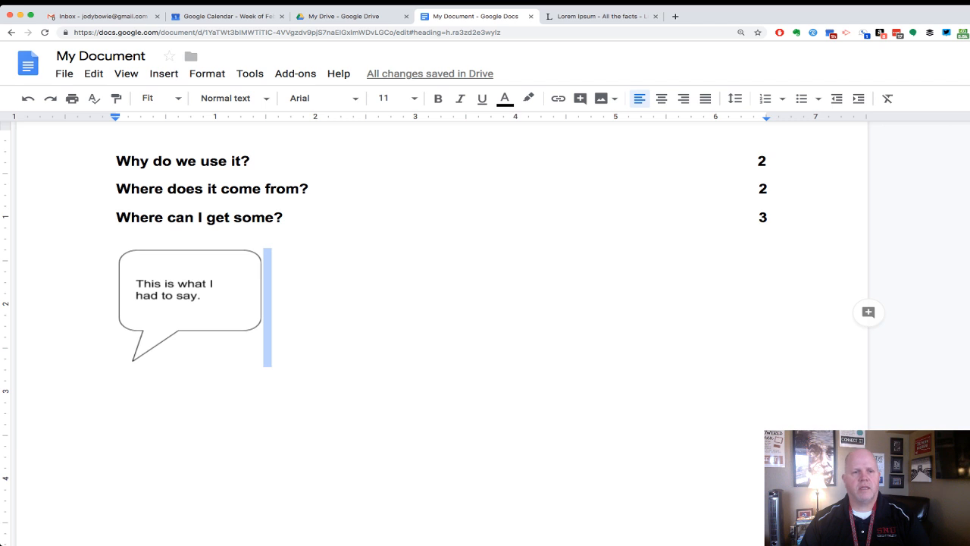
{"action": "left_click", "coordinate": [265, 356]}
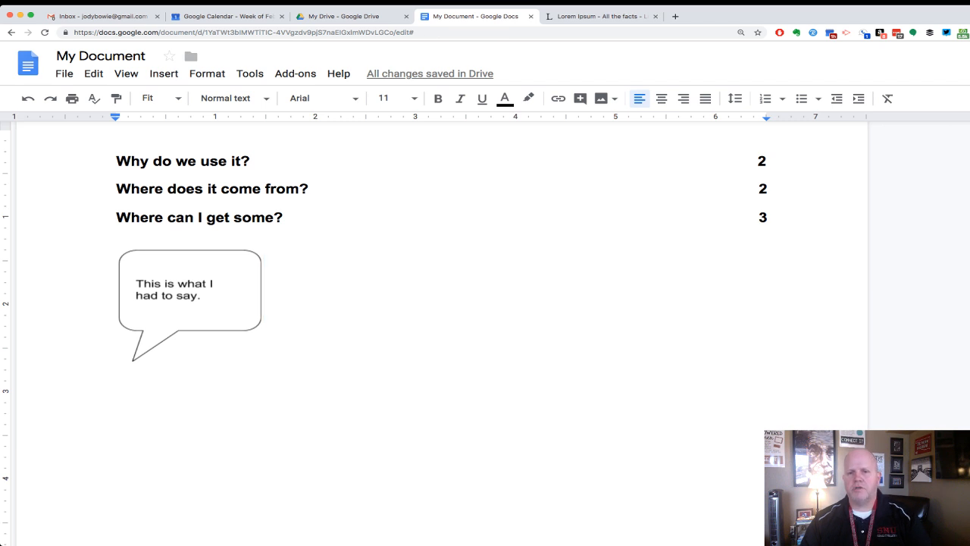
- Clear the formatting of the entire document's contents
{"action": "scroll", "coordinate": [440, 303], "scroll_direction": "up", "scroll_amount": 3}
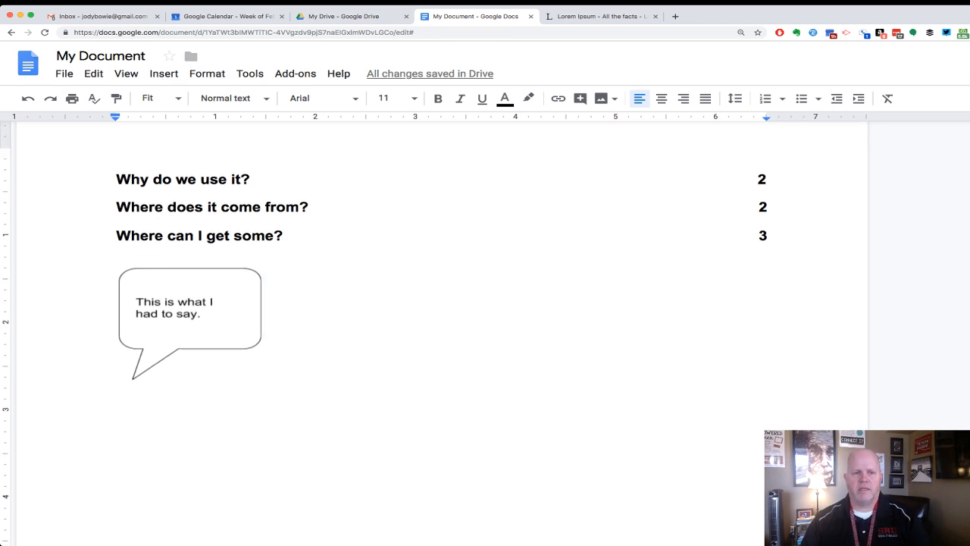
{"action": "scroll", "coordinate": [440, 304], "scroll_direction": "down", "scroll_amount": 10}
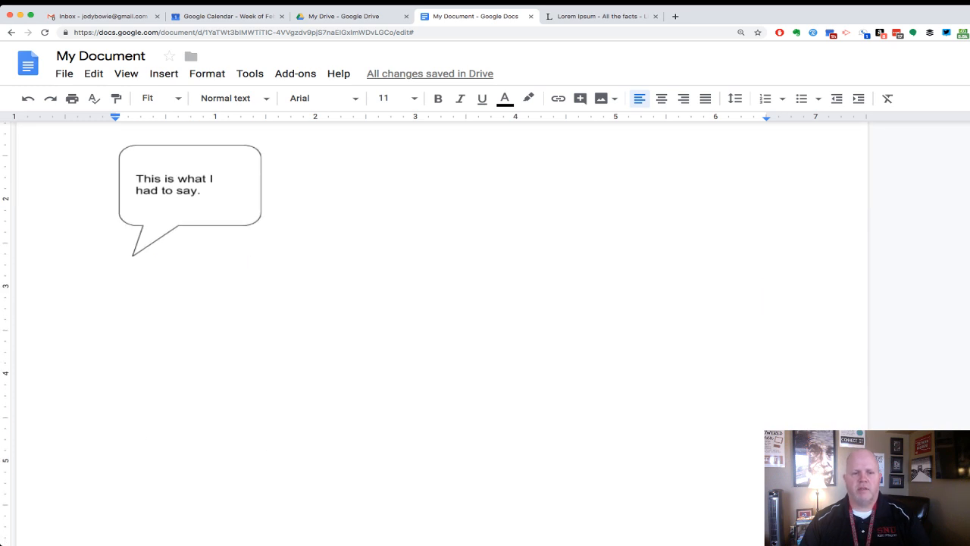
{"action": "scroll", "coordinate": [439, 333], "scroll_direction": "down", "scroll_amount": 2}
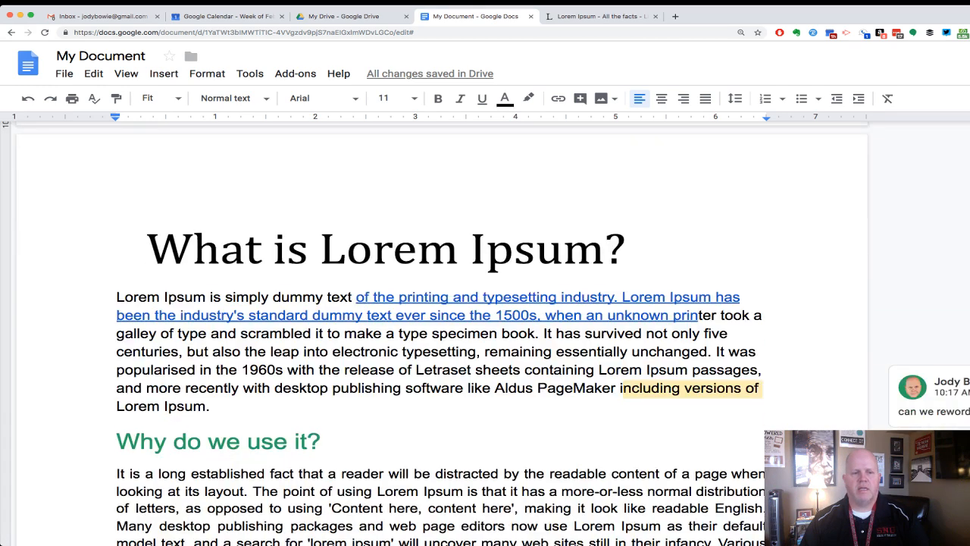
{"action": "left_click", "coordinate": [193, 249]}
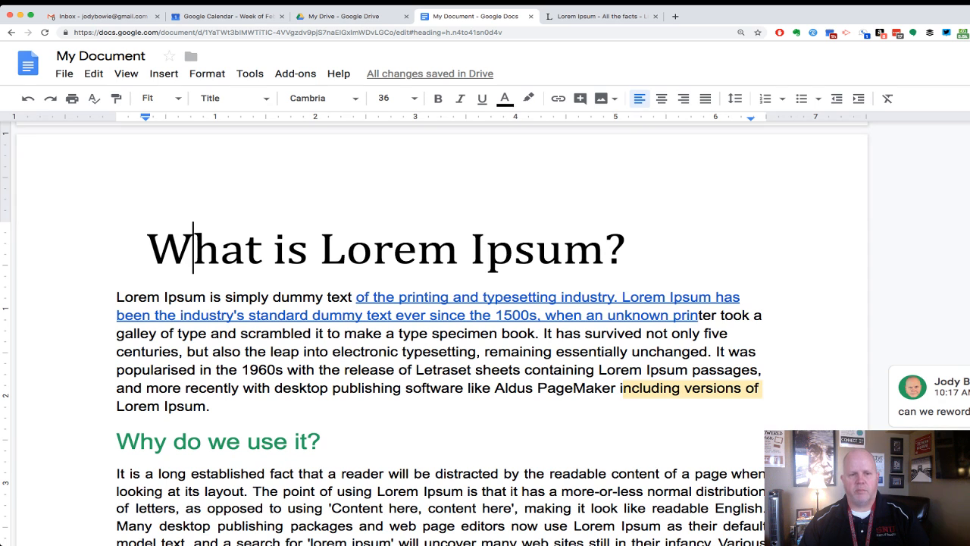
{"action": "key", "text": "super+a"}
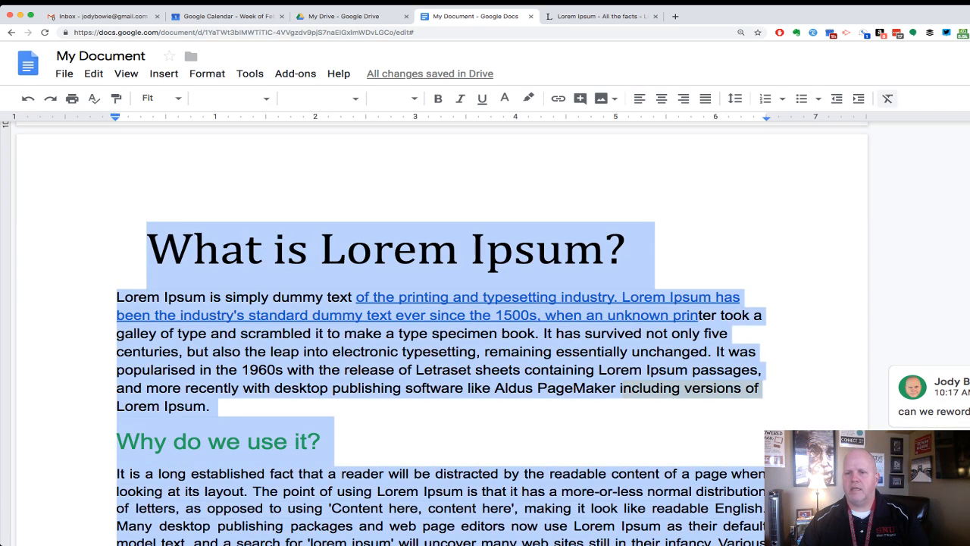
{"action": "left_click", "coordinate": [888, 99]}
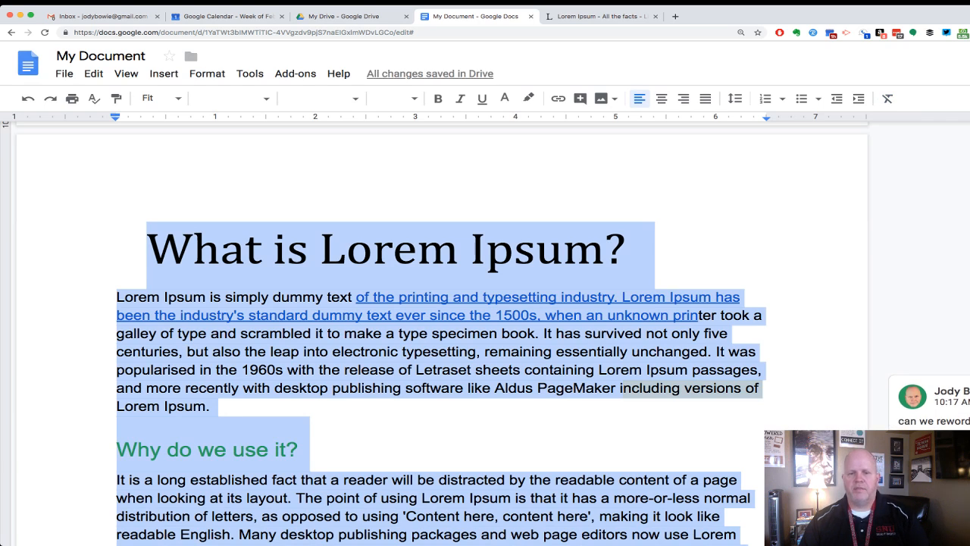
- Examine the title, section headings, body text and table of contents to see how clearing the formatting affected them
{"action": "scroll", "coordinate": [485, 334], "scroll_direction": "down", "scroll_amount": 5}
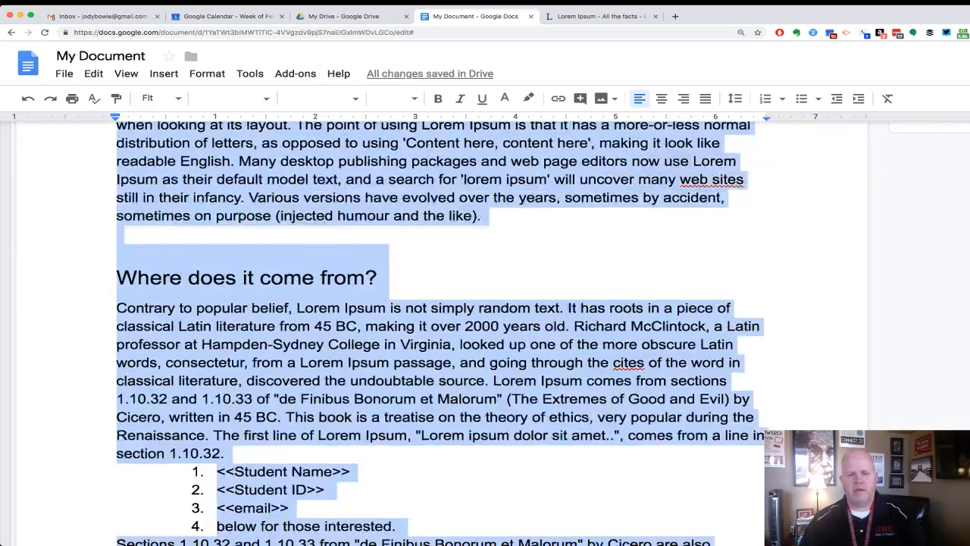
{"action": "scroll", "coordinate": [485, 334], "scroll_direction": "down", "scroll_amount": 2}
{"action": "scroll", "coordinate": [485, 334], "scroll_direction": "down", "scroll_amount": 6}
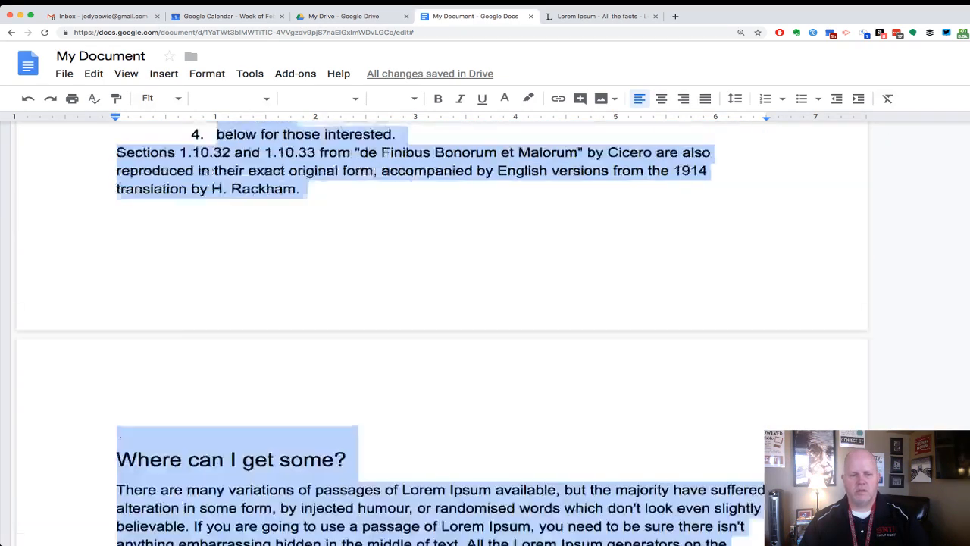
{"action": "scroll", "coordinate": [485, 333], "scroll_direction": "up", "scroll_amount": 3}
{"action": "scroll", "coordinate": [485, 334], "scroll_direction": "up", "scroll_amount": 10}
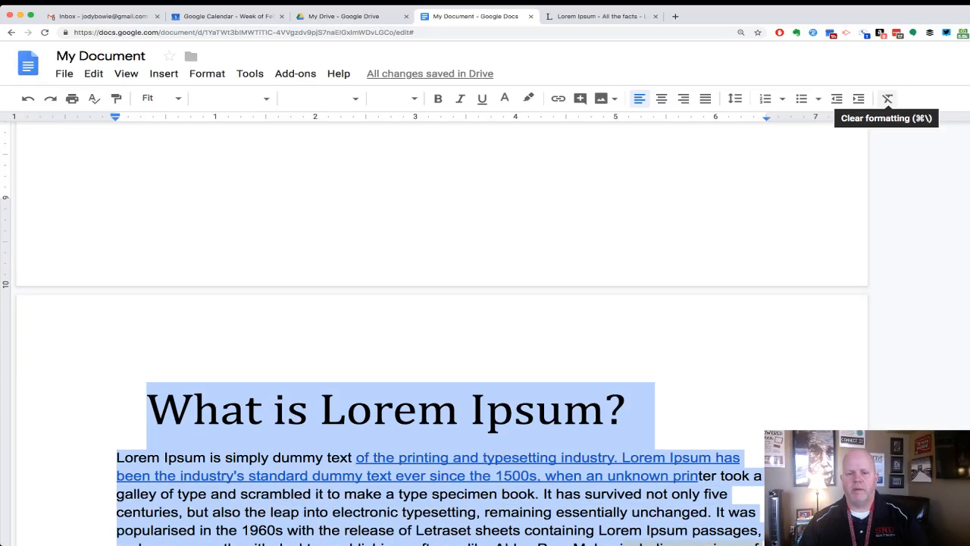
{"action": "left_click", "coordinate": [627, 409]}
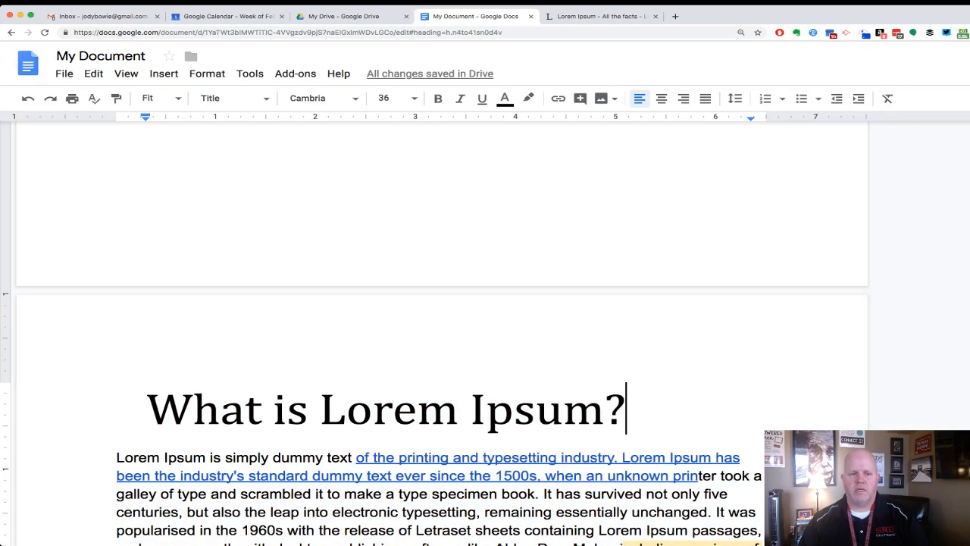
{"action": "left_click_drag", "start_coordinate": [627, 409], "coordinate": [146, 410]}
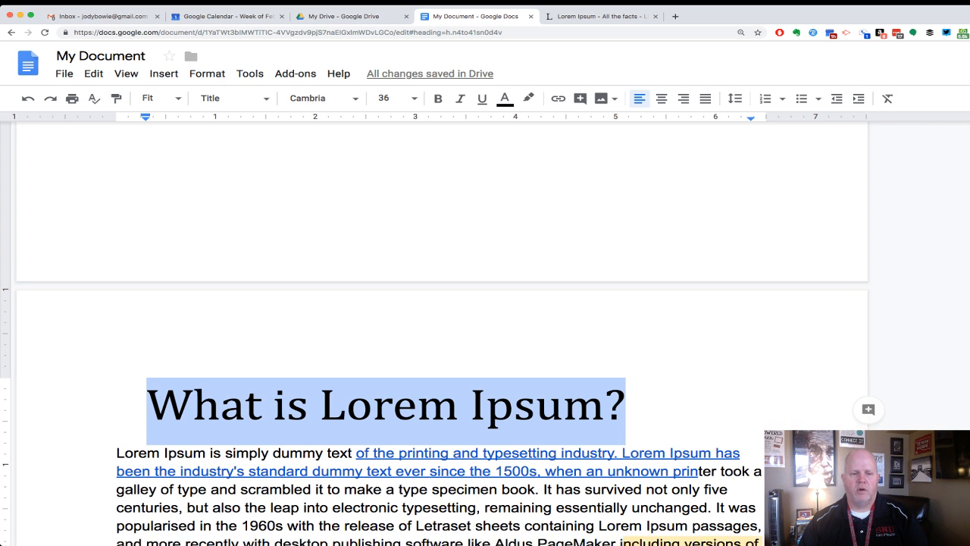
{"action": "scroll", "coordinate": [485, 333], "scroll_direction": "down", "scroll_amount": 3}
{"action": "triple_click", "coordinate": [207, 393]}
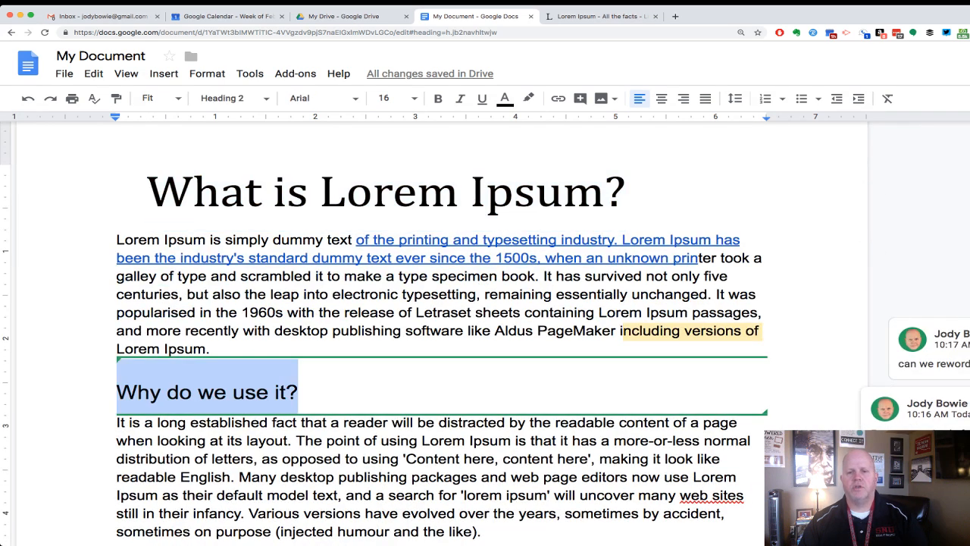
{"action": "left_click", "coordinate": [641, 192]}
{"action": "scroll", "coordinate": [640, 192], "scroll_direction": "up", "scroll_amount": 3}
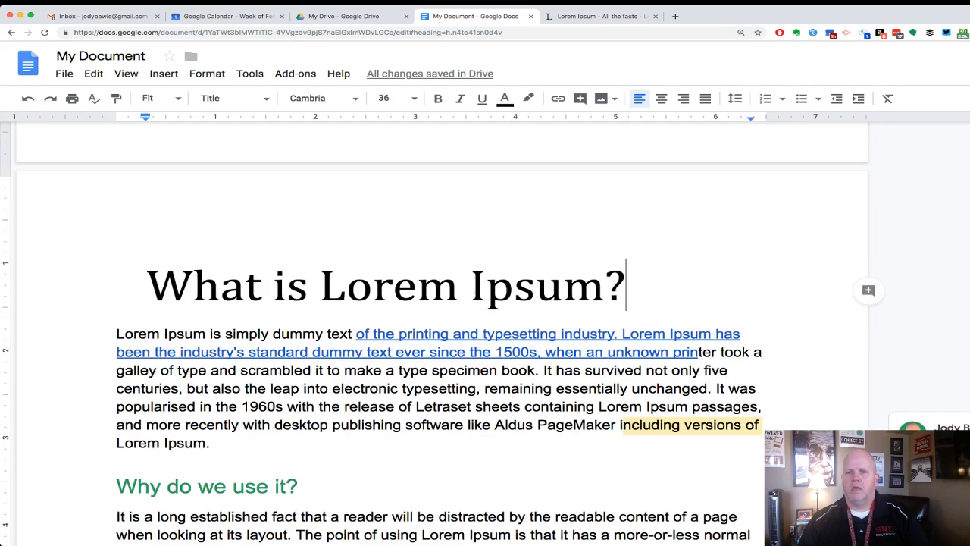
{"action": "scroll", "coordinate": [440, 333], "scroll_direction": "up", "scroll_amount": 5}
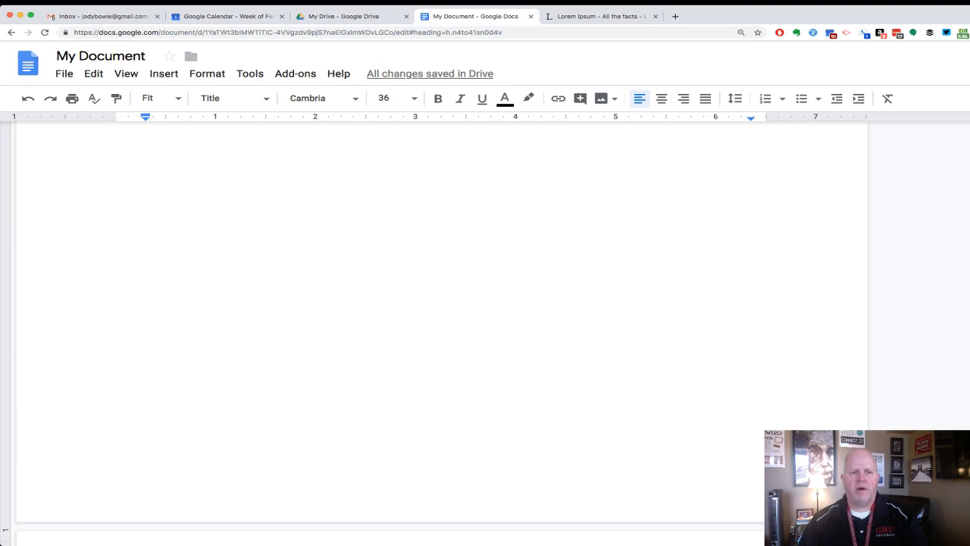
{"action": "scroll", "coordinate": [439, 333], "scroll_direction": "up", "scroll_amount": 2}
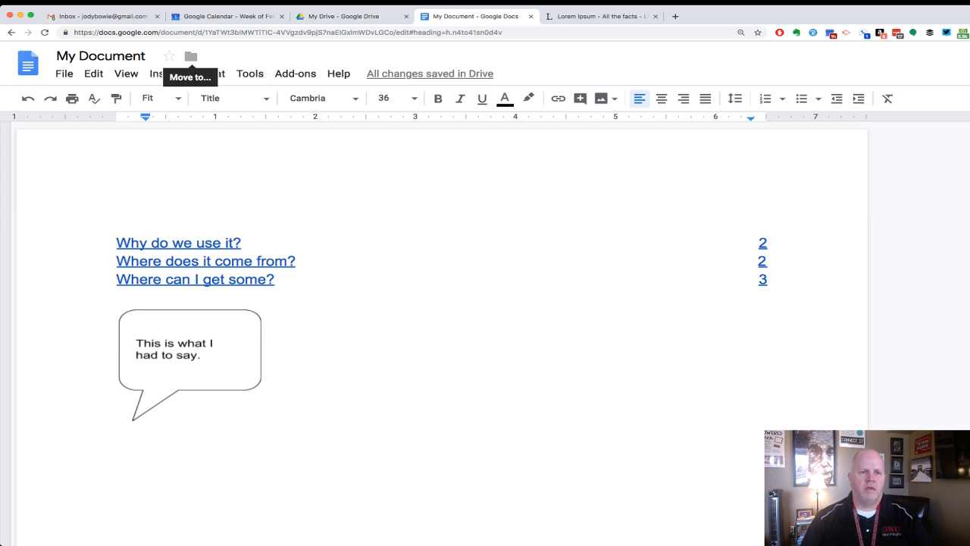
- Browse the My Drive destinations for moving the document and look inside the 3 PhD folder
{"action": "left_click", "coordinate": [204, 73]}
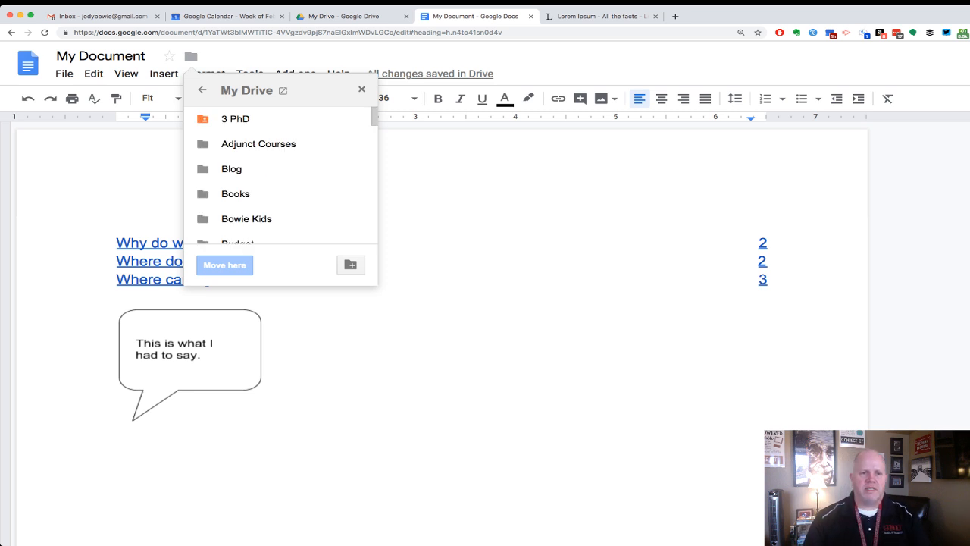
{"action": "scroll", "coordinate": [281, 129], "scroll_direction": "down", "scroll_amount": 1}
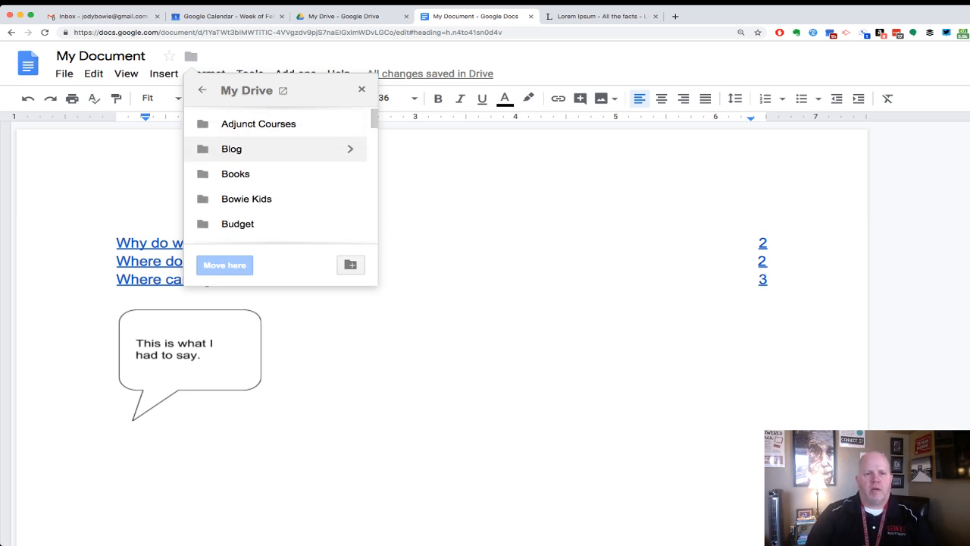
{"action": "scroll", "coordinate": [281, 129], "scroll_direction": "up", "scroll_amount": 1}
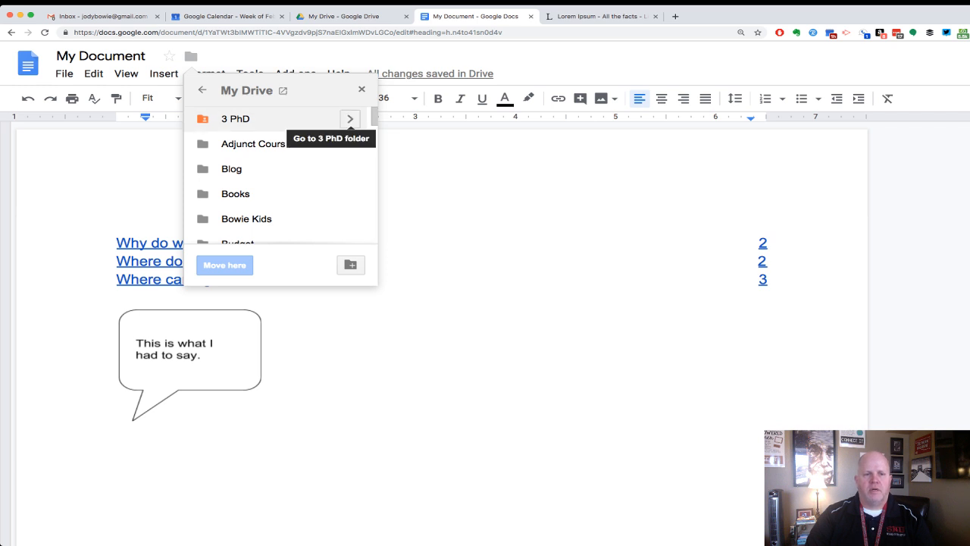
{"action": "left_click", "coordinate": [350, 118]}
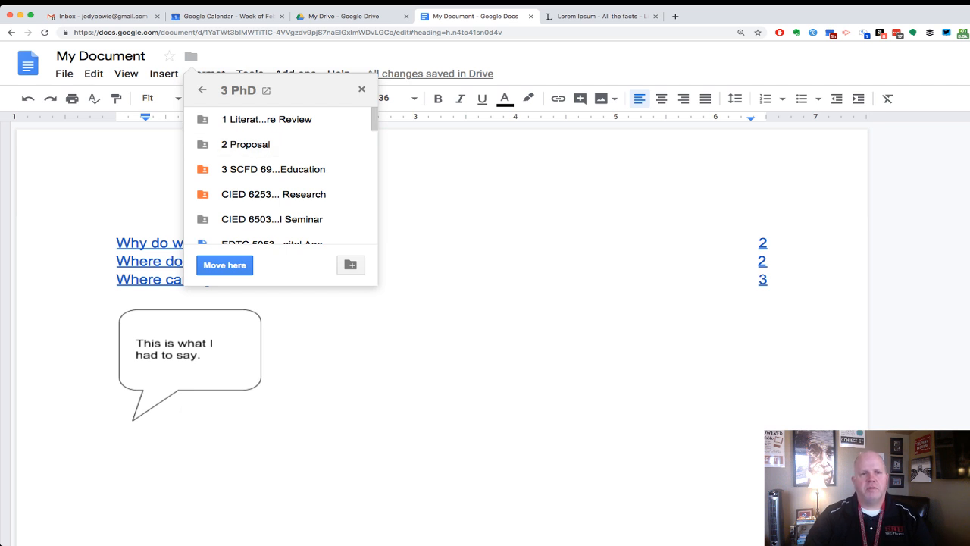
{"action": "left_click", "coordinate": [120, 225]}
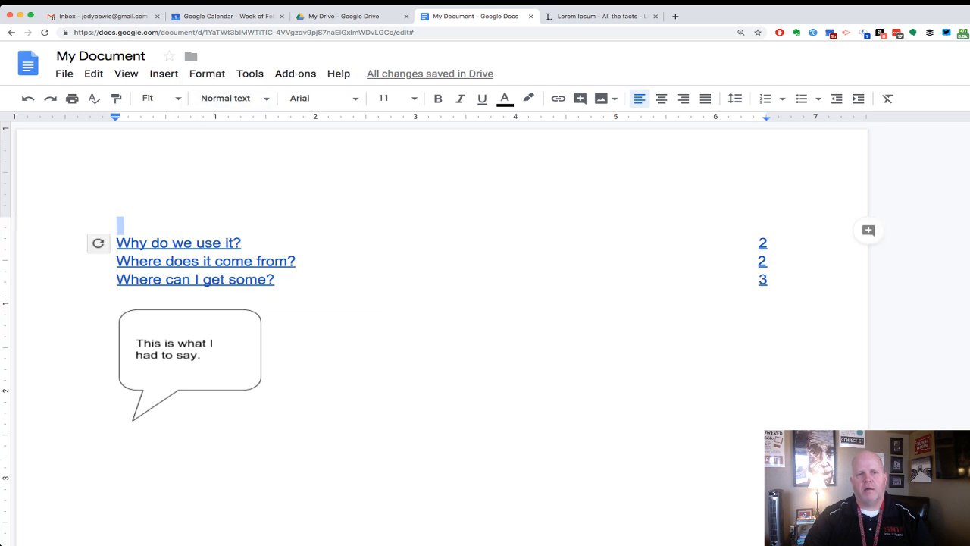
- Move the document into the shared 3 PhD folder, accepting that it is shared with the folder's viewers, and star the document
{"action": "left_click", "coordinate": [207, 73]}
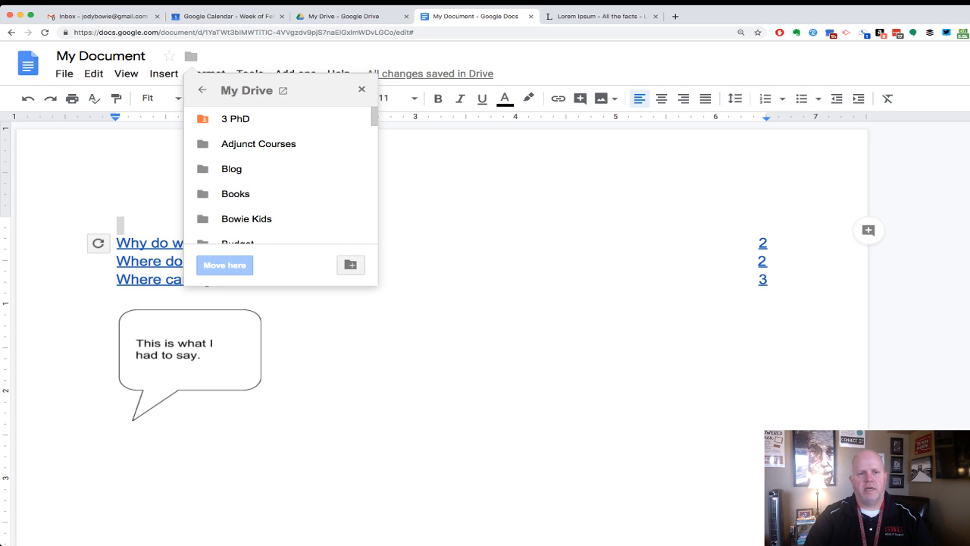
{"action": "left_click", "coordinate": [236, 119]}
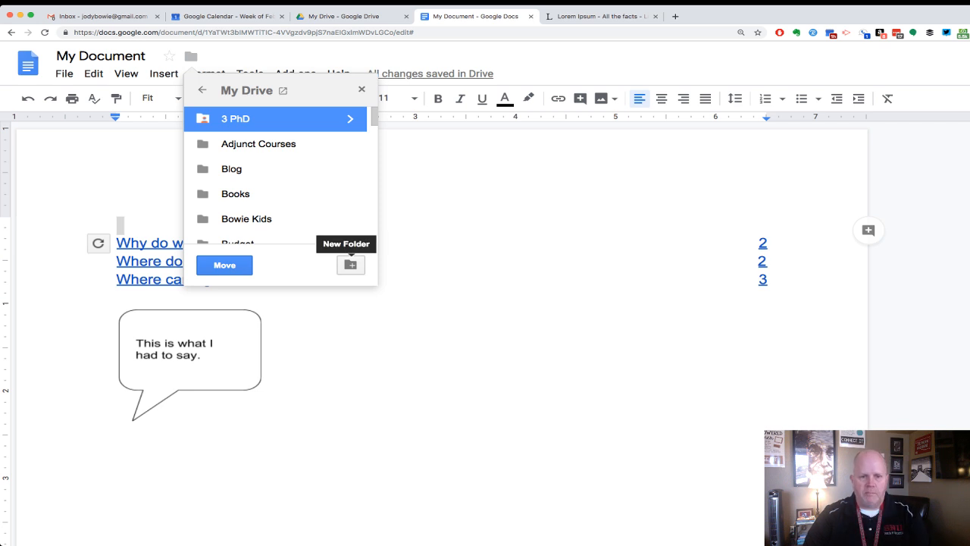
{"action": "left_click", "coordinate": [225, 265]}
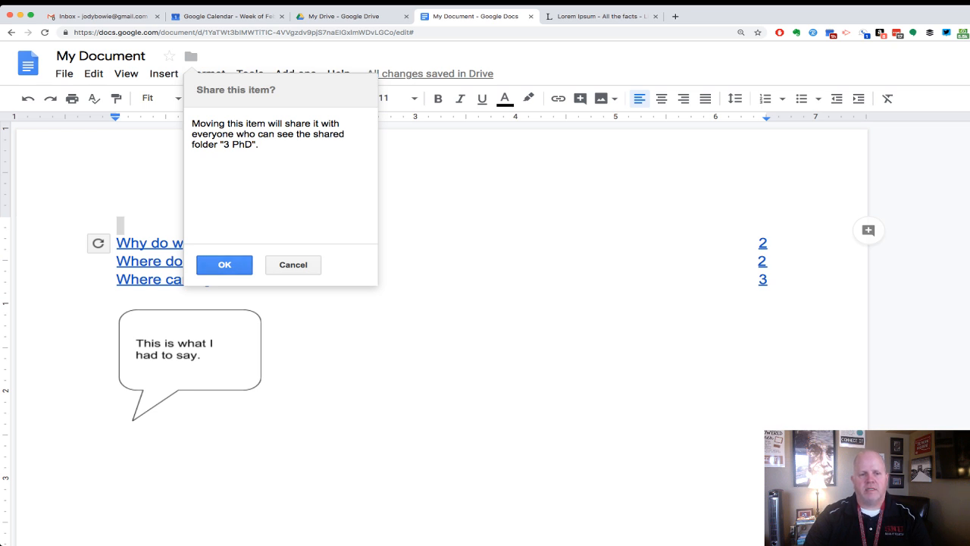
{"action": "left_click", "coordinate": [225, 265]}
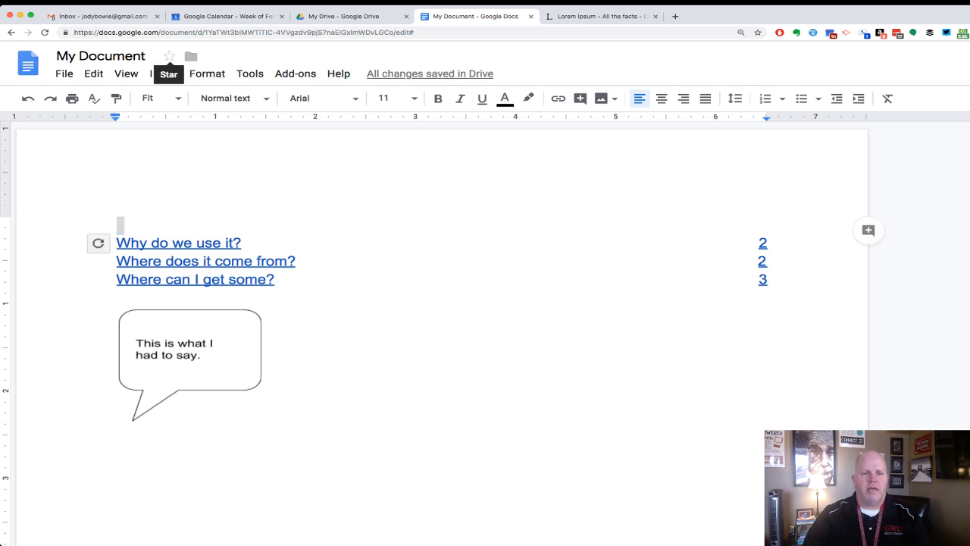
{"action": "left_click", "coordinate": [169, 56]}
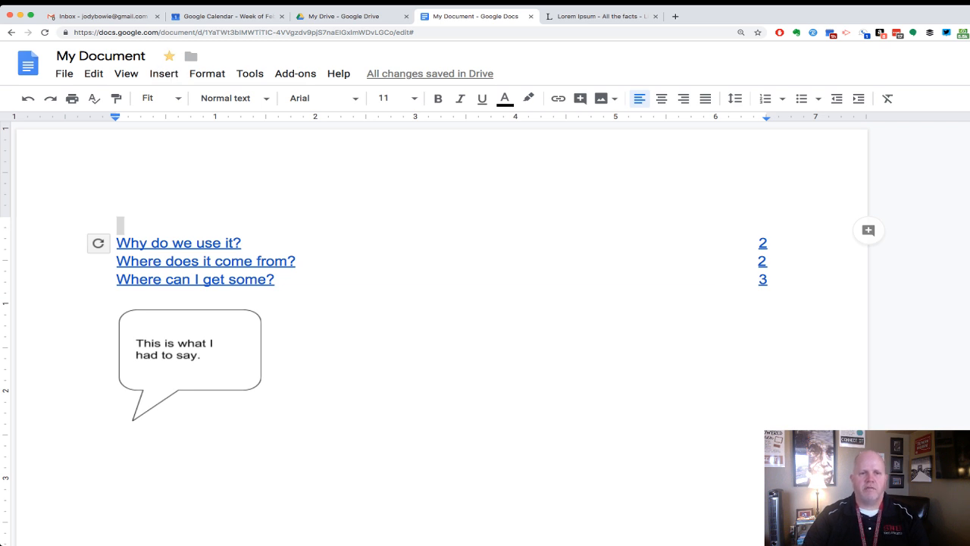